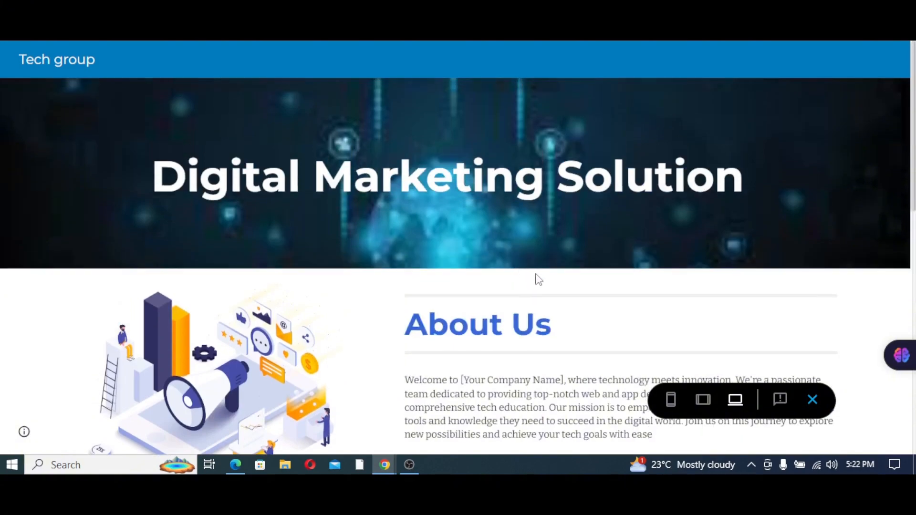
# Step: Search Google for 'google sites' in a new tab and open the Google Sites home page
pyautogui.scroll(-3, 549, 281)
pyautogui.scroll(3, 573, 281)
pyautogui.scroll(-8, 724, 235)
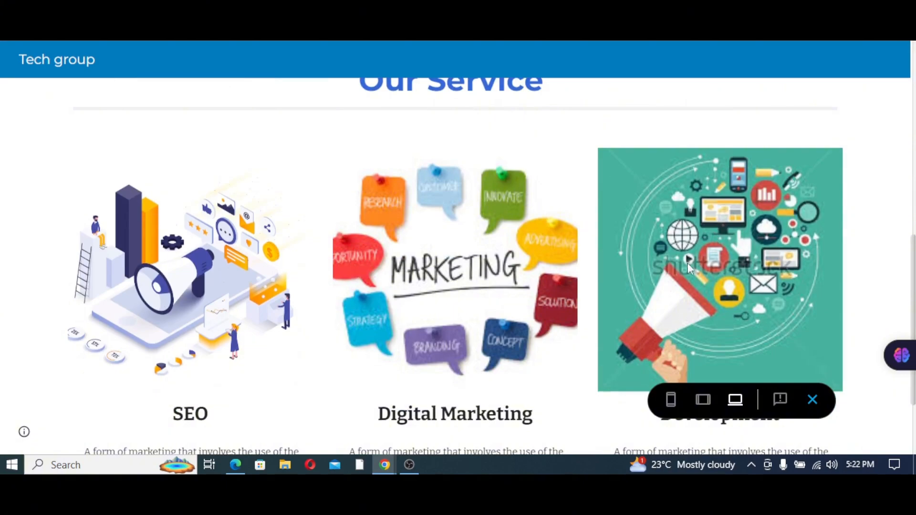
pyautogui.scroll(7, 566, 294)
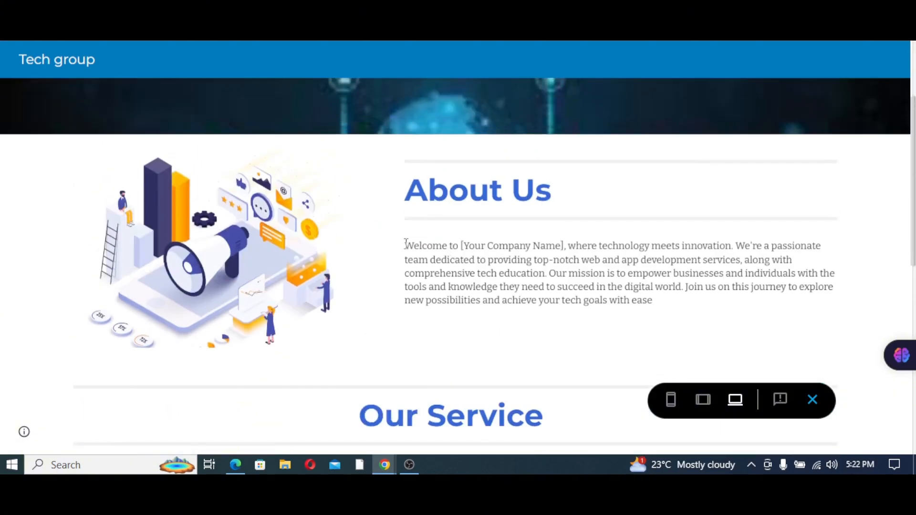
pyautogui.scroll(3, 652, 234)
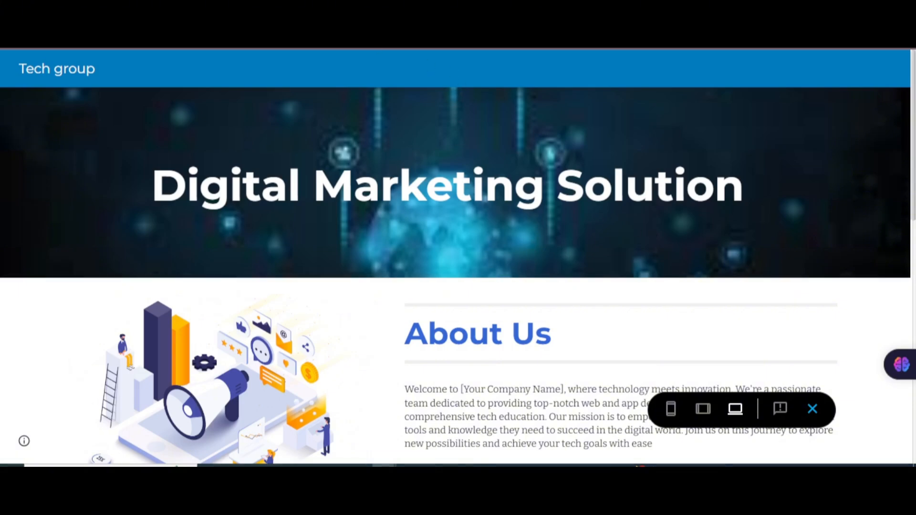
pyautogui.click(401, 9)
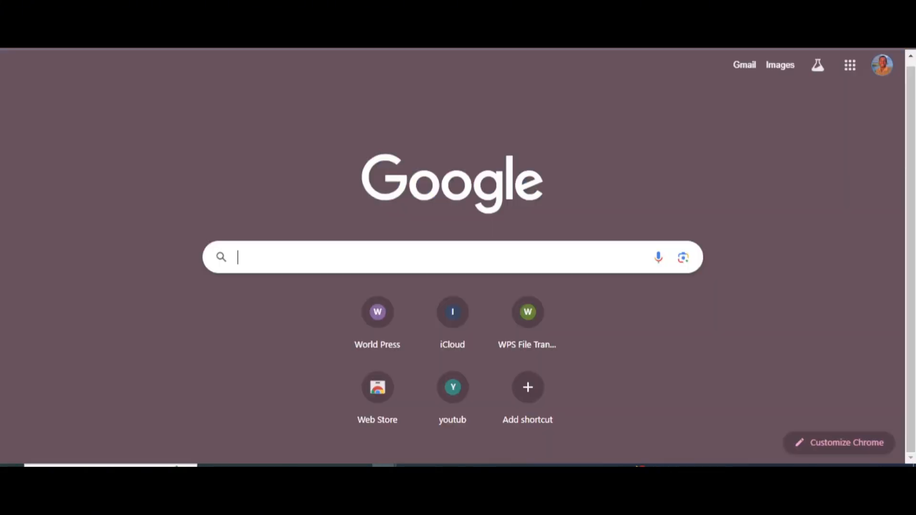
pyautogui.click(310, 252)
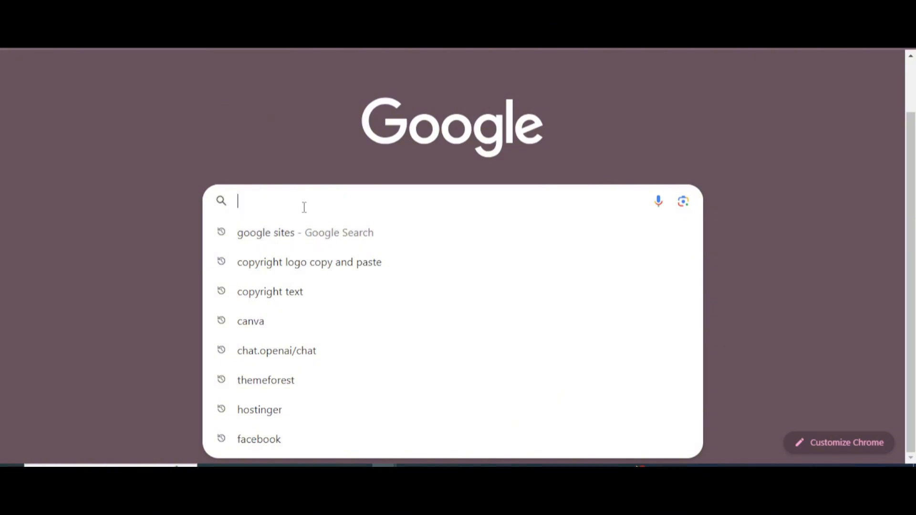
pyautogui.write('google sites')
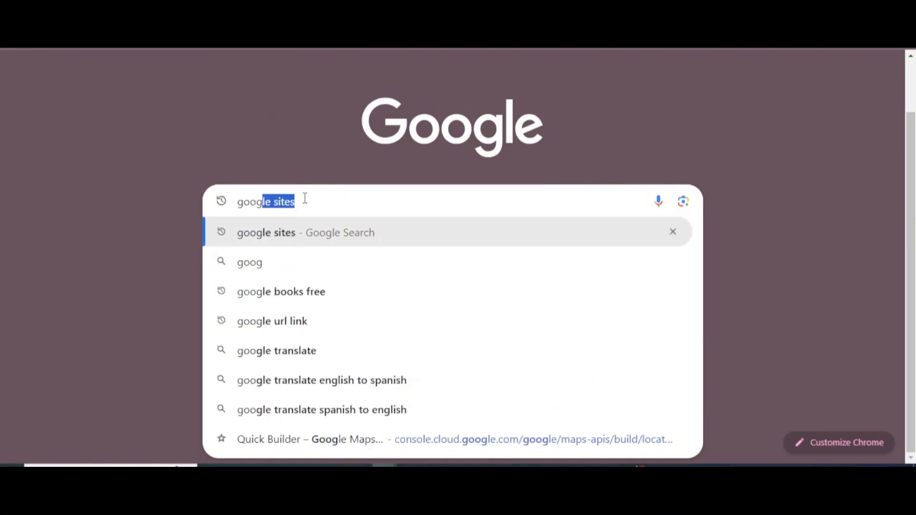
pyautogui.press('Right')
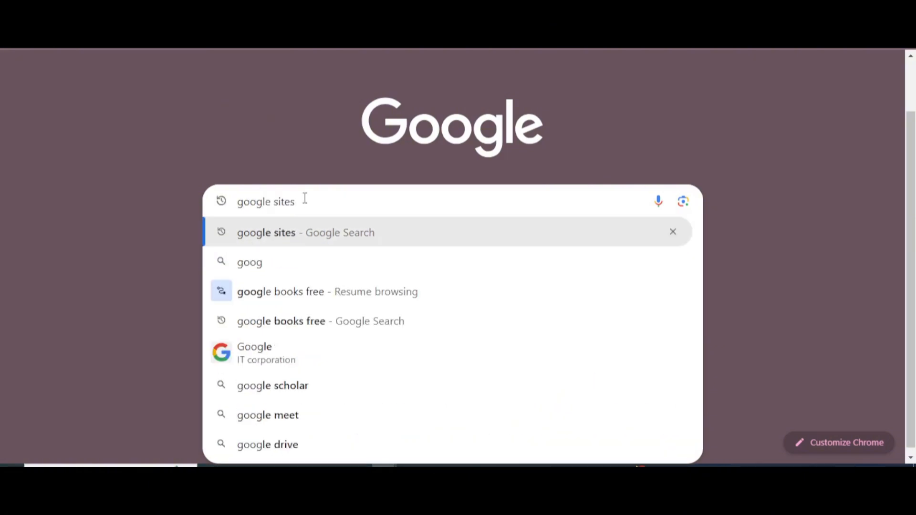
pyautogui.click(382, 240)
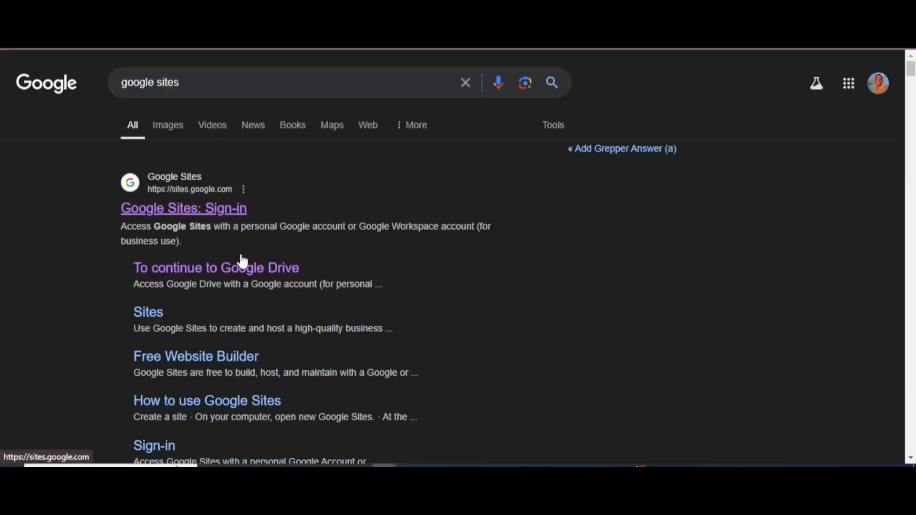
pyautogui.click(254, 268)
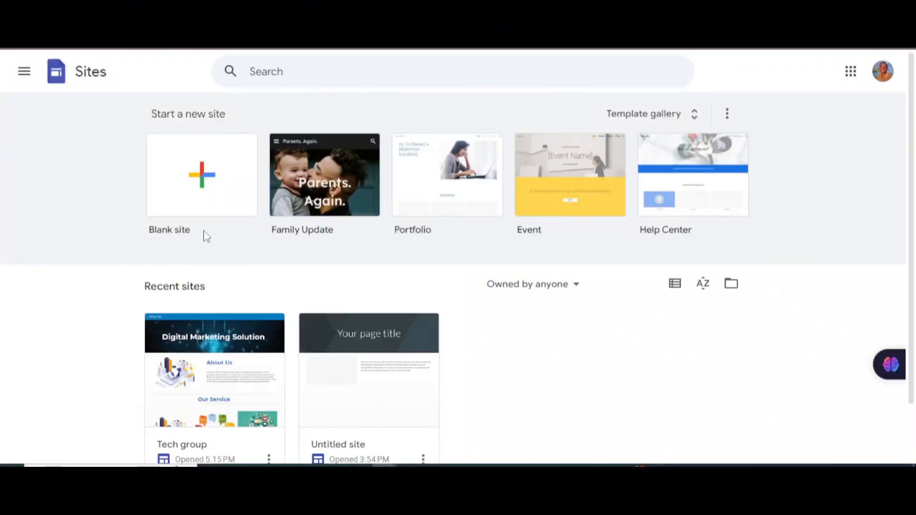
# Step: Create a blank site, leaving the default 'Your page title' header unchanged
pyautogui.click(205, 190)
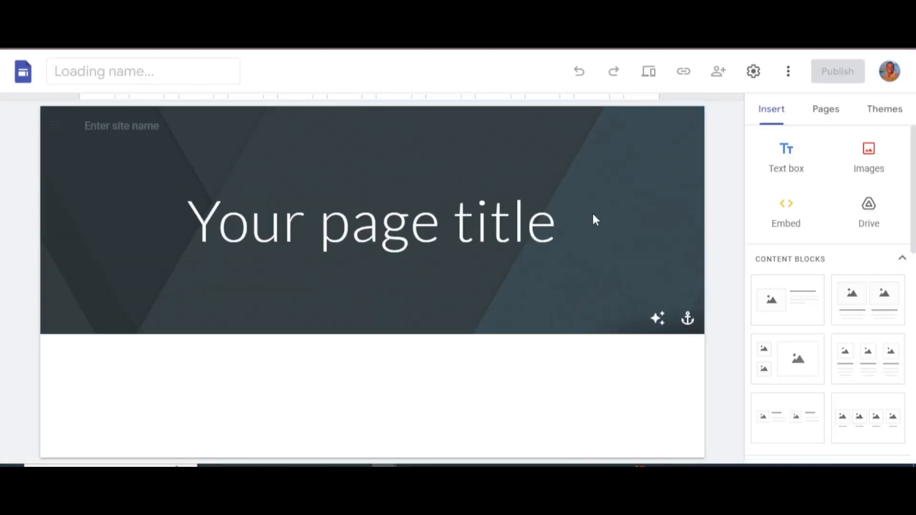
pyautogui.click(426, 222)
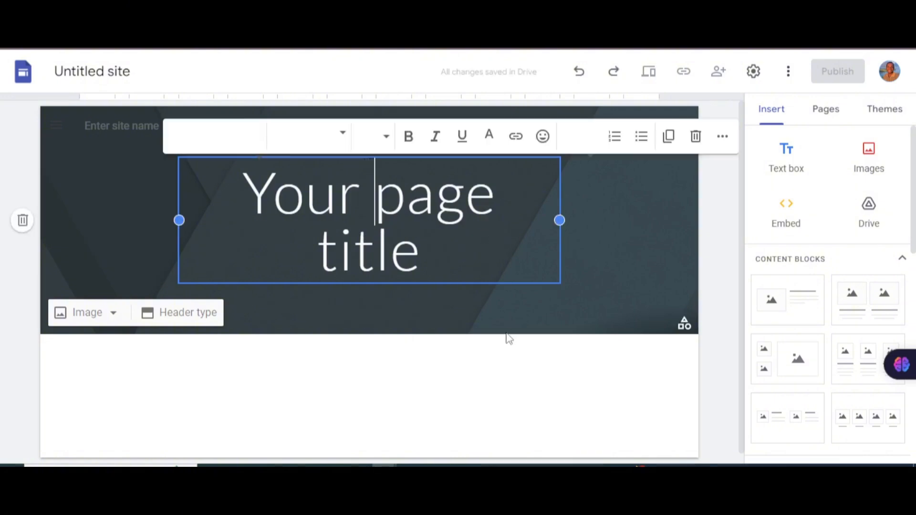
pyautogui.click(591, 248)
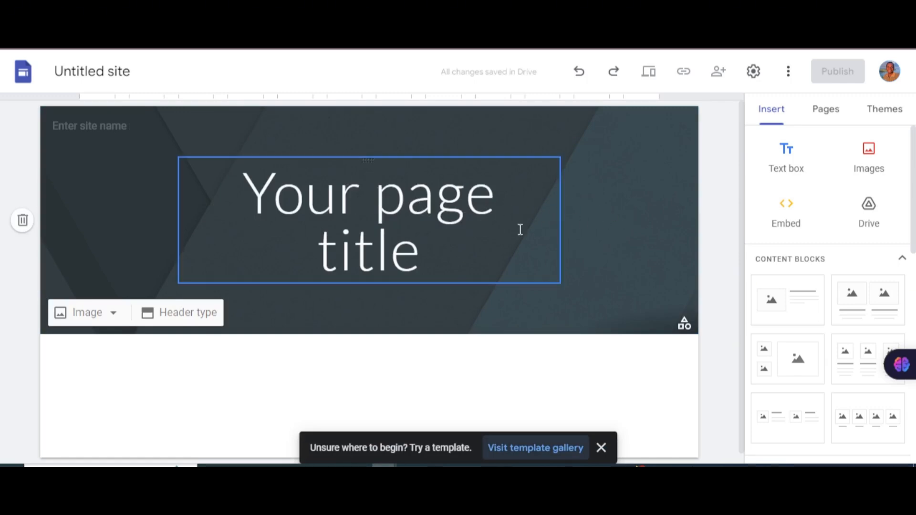
pyautogui.scroll(-1, 393, 232)
pyautogui.scroll(1, 594, 176)
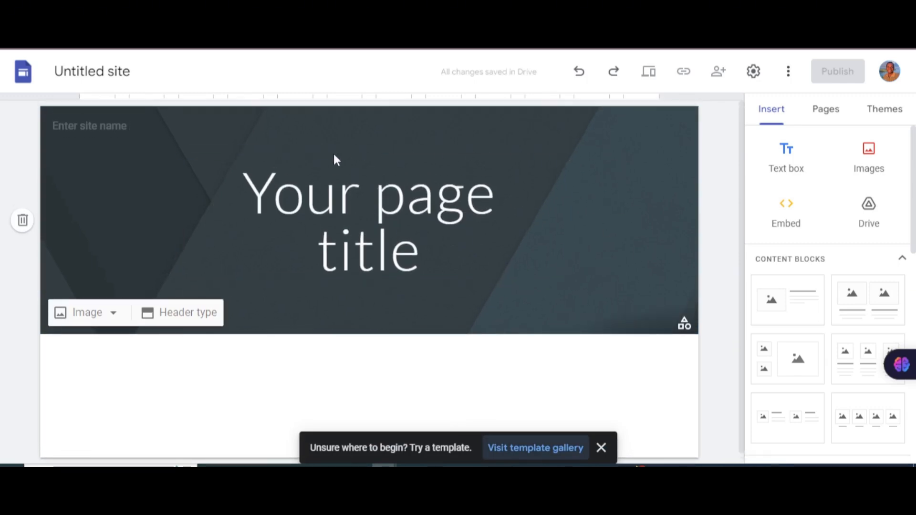
pyautogui.click(421, 232)
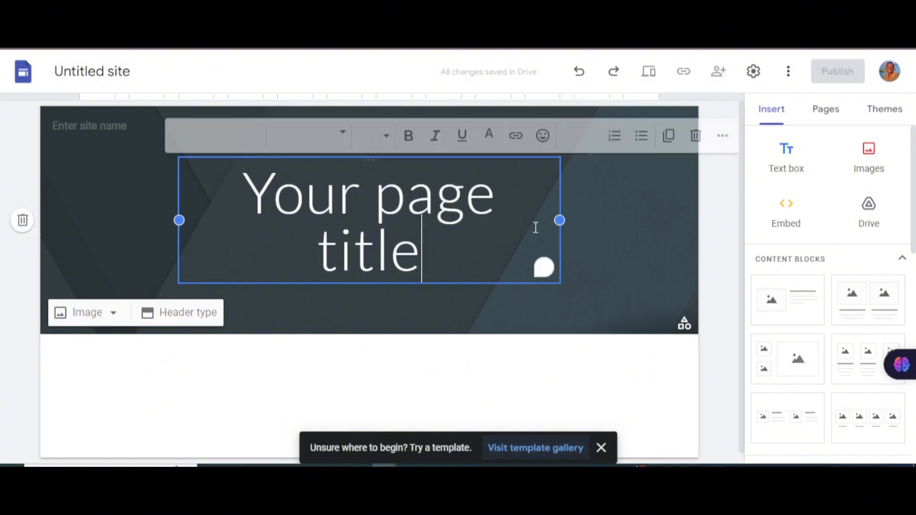
pyautogui.click(618, 233)
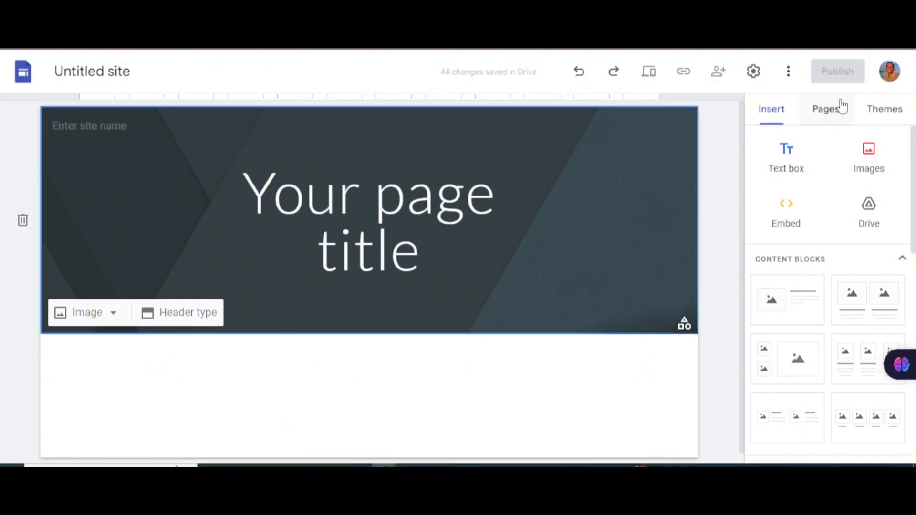
# Step: Apply the Aristotle theme to the new site and select its header title
pyautogui.click(880, 114)
pyautogui.scroll(-5, 865, 319)
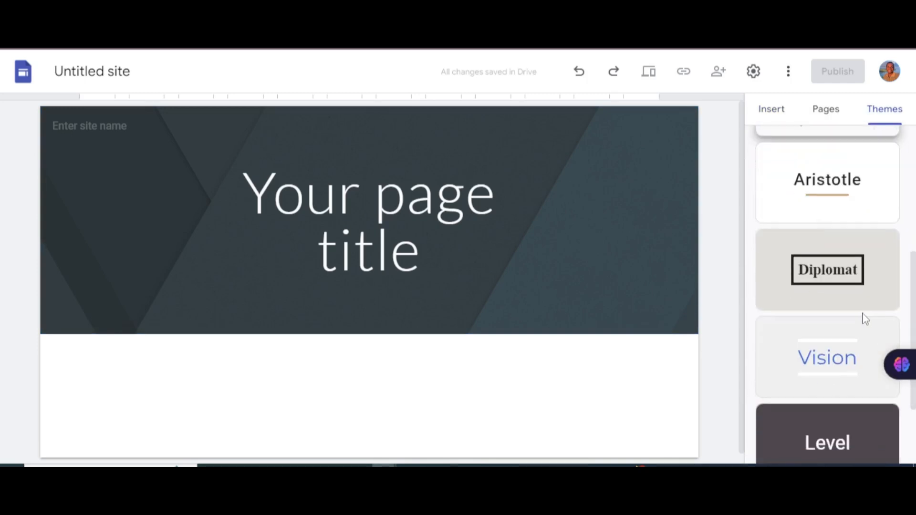
pyautogui.scroll(-2, 849, 225)
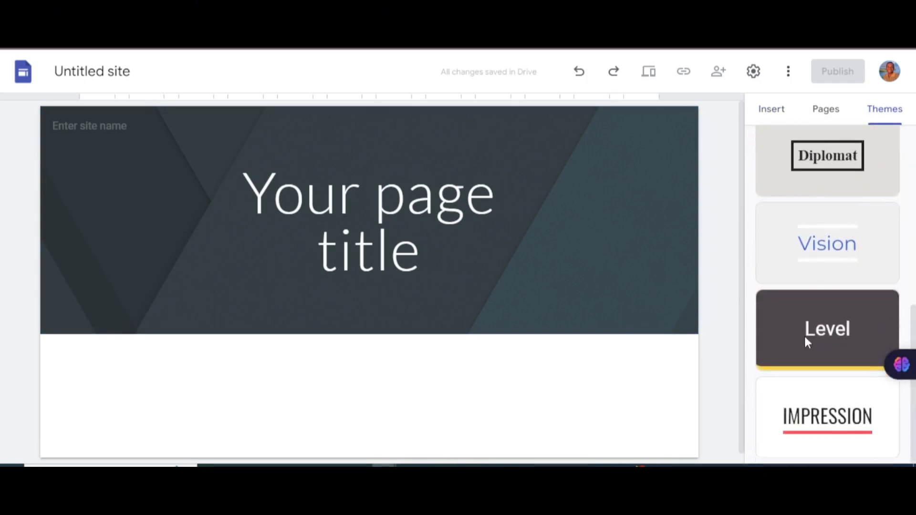
pyautogui.scroll(5, 806, 284)
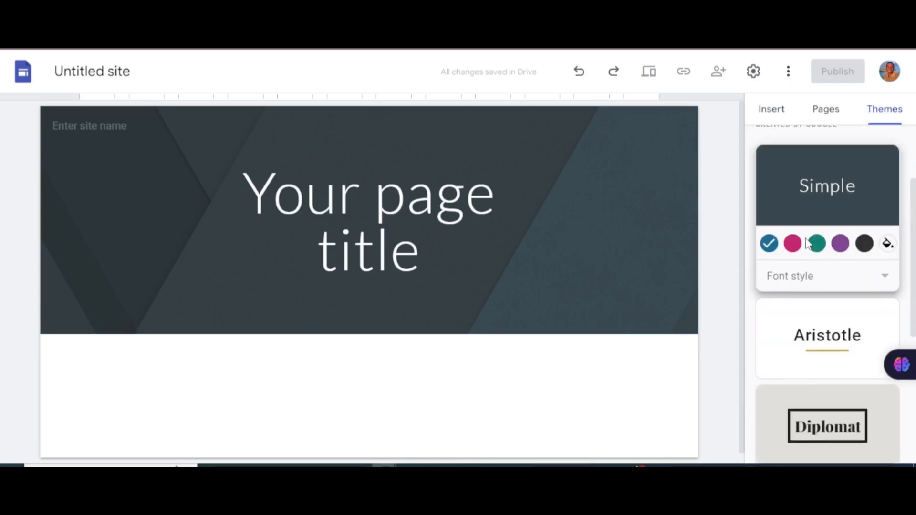
pyautogui.click(841, 341)
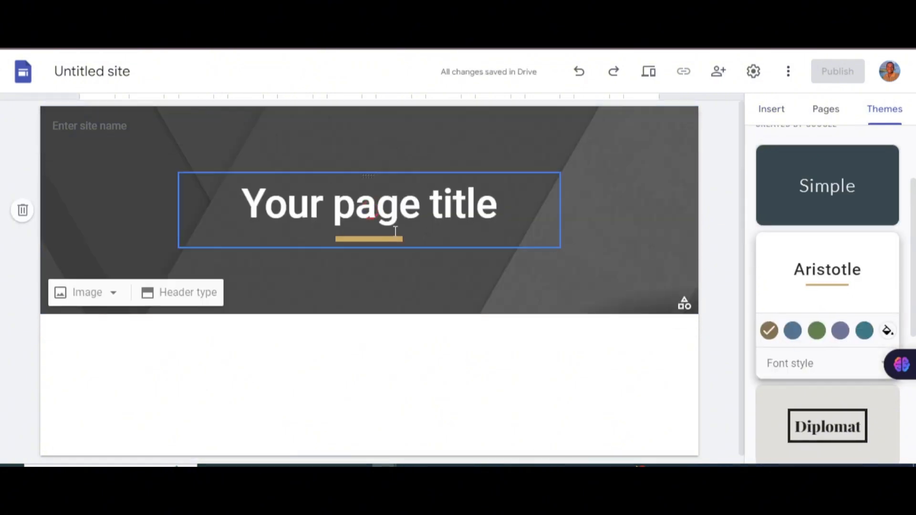
pyautogui.click(449, 206)
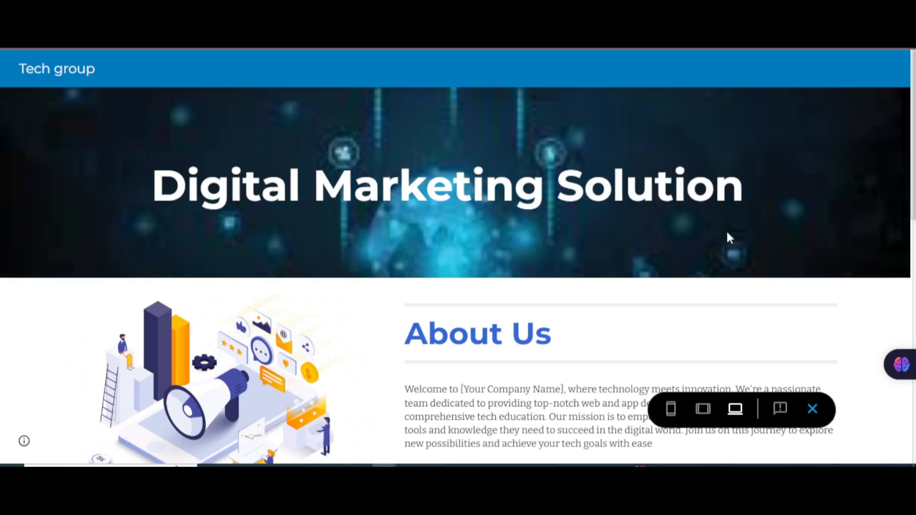
# Step: Replace the 'Your page title' placeholder with 'Digital Marketing Solution' and widen the title box
pyautogui.moveTo(766, 205); pyautogui.dragTo(32, 206)
pyautogui.hotkey('ctrl', 'c')
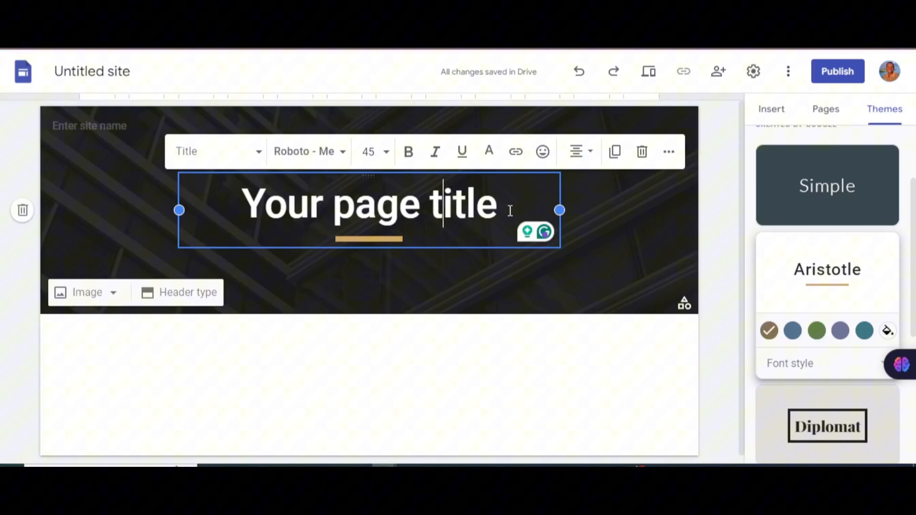
pyautogui.moveTo(510, 208); pyautogui.dragTo(236, 206)
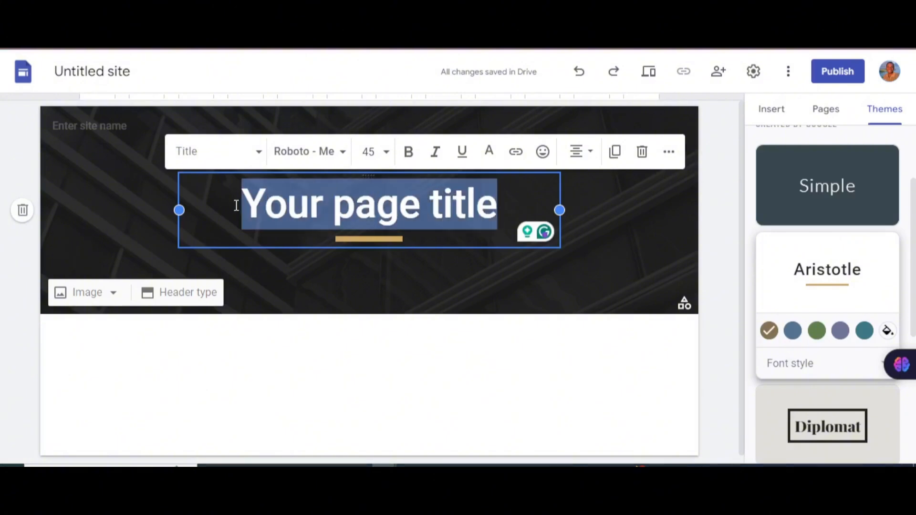
pyautogui.hotkey('ctrl', 'v')
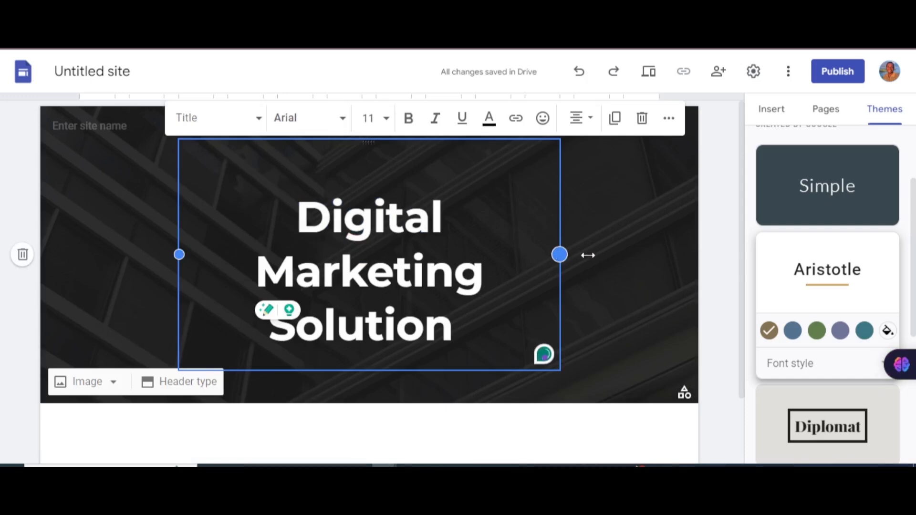
pyautogui.moveTo(588, 255); pyautogui.dragTo(664, 252)
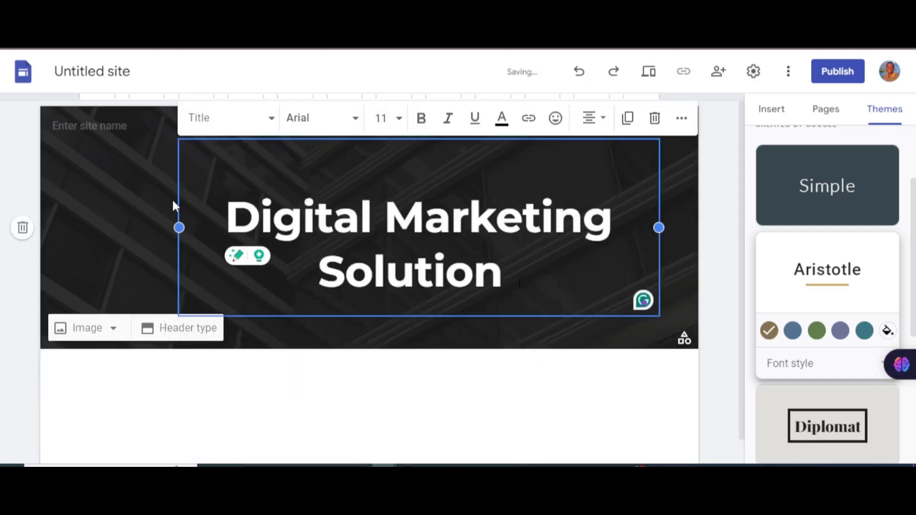
pyautogui.moveTo(173, 227); pyautogui.dragTo(109, 227)
pyautogui.click(480, 329)
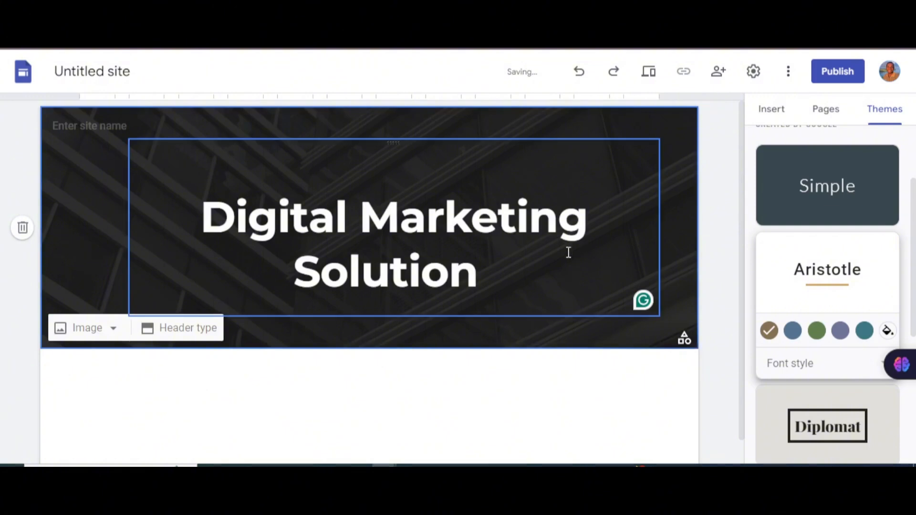
# Step: Select the Digital Marketing Solution heading and check font sizes, keeping its current size
pyautogui.scroll(-1, 619, 289)
pyautogui.scroll(1, 491, 270)
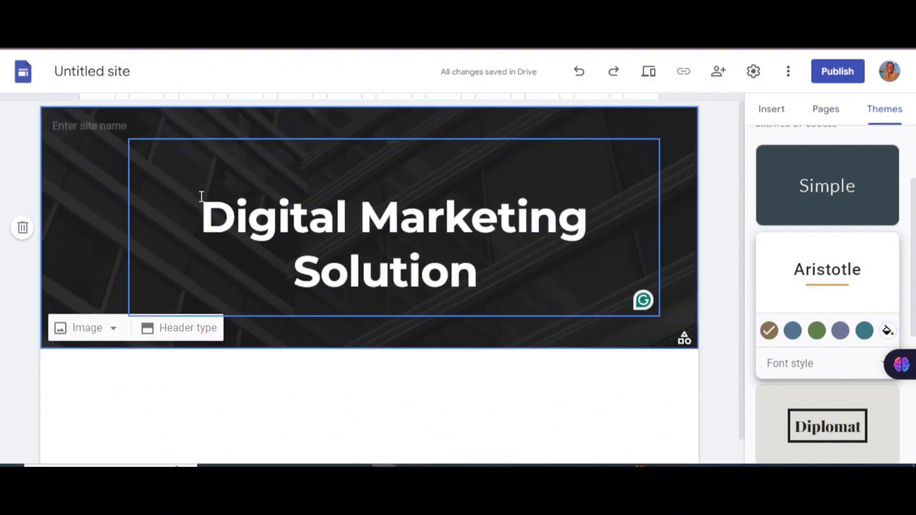
pyautogui.moveTo(202, 197); pyautogui.dragTo(497, 268)
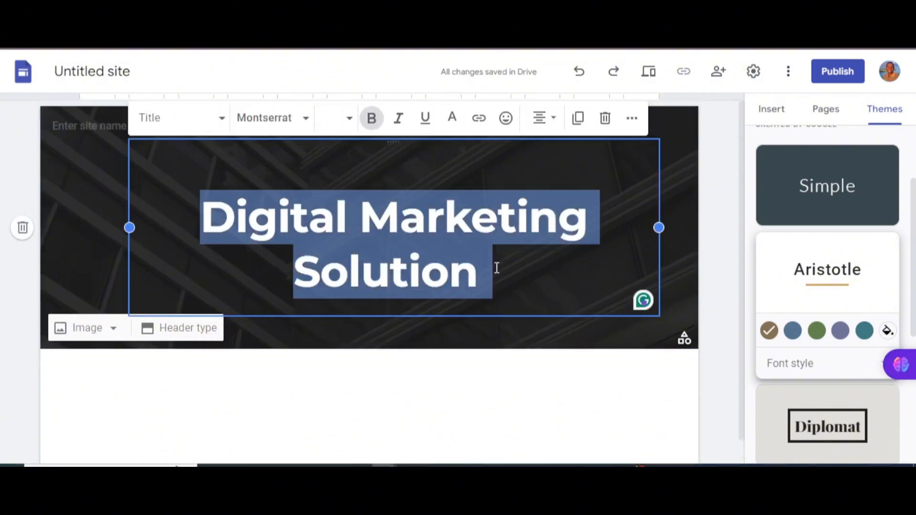
pyautogui.click(351, 117)
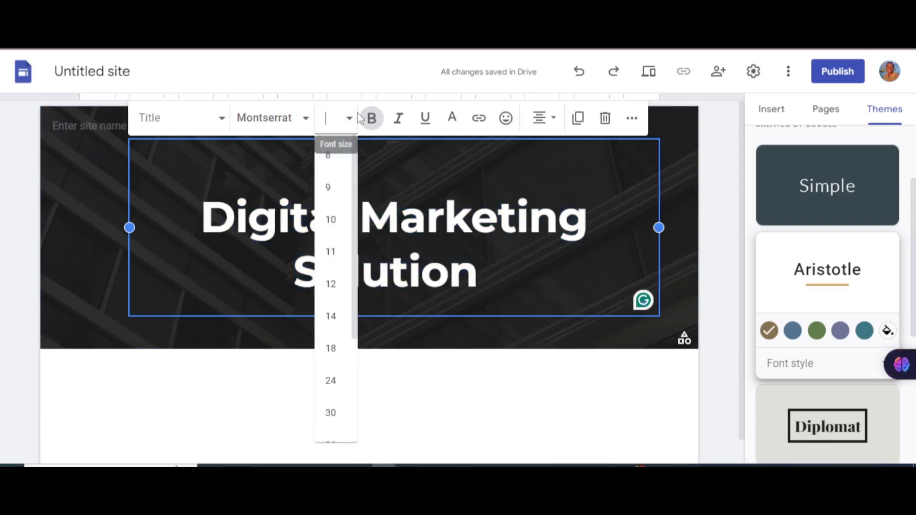
pyautogui.scroll(-1, 344, 286)
pyautogui.scroll(-2, 345, 247)
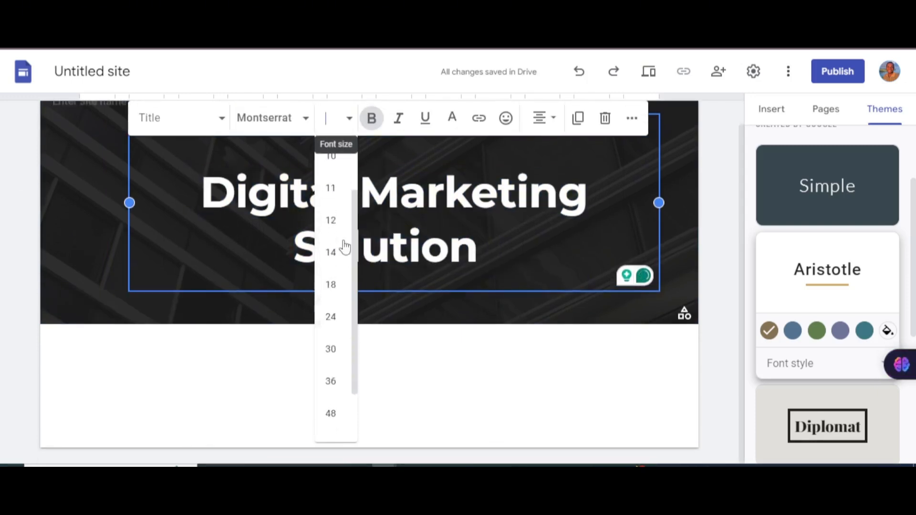
pyautogui.scroll(2, 345, 247)
pyautogui.click(584, 221)
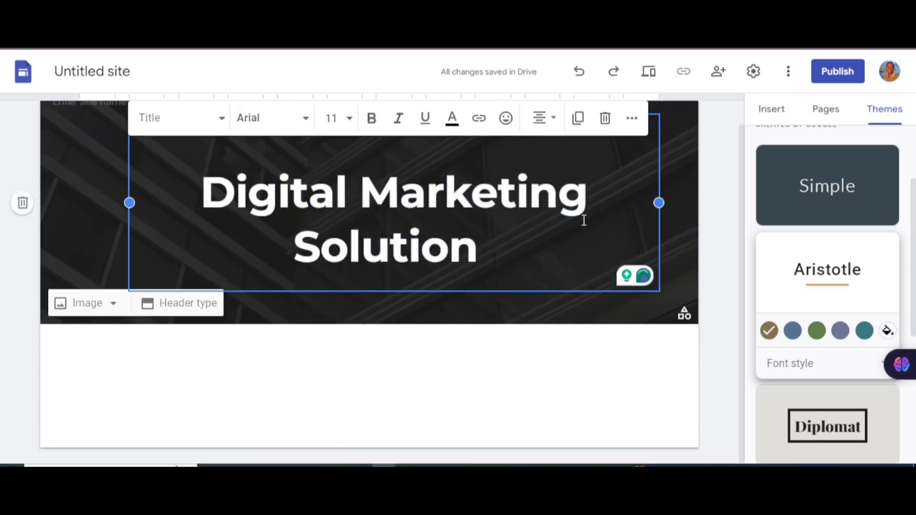
pyautogui.click(681, 217)
pyautogui.scroll(1, 511, 212)
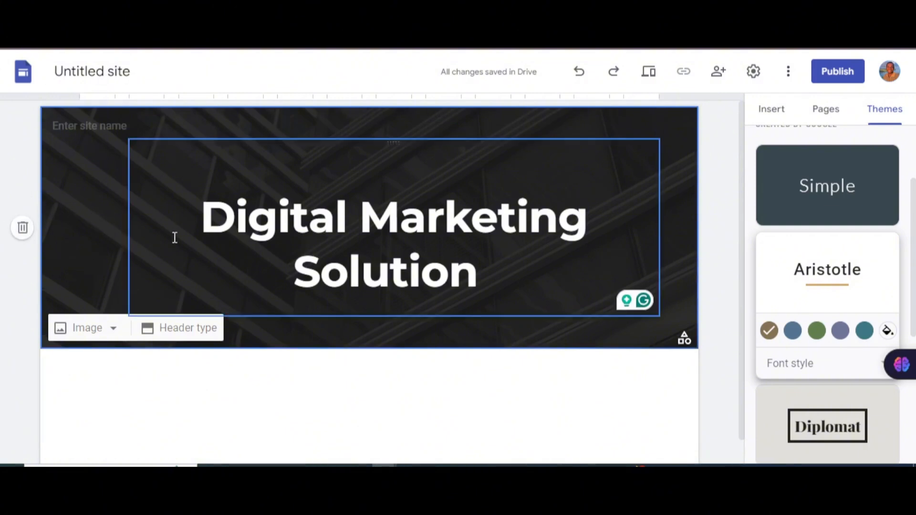
# Step: Upload 'download (3)' as the new header background image
pyautogui.click(76, 329)
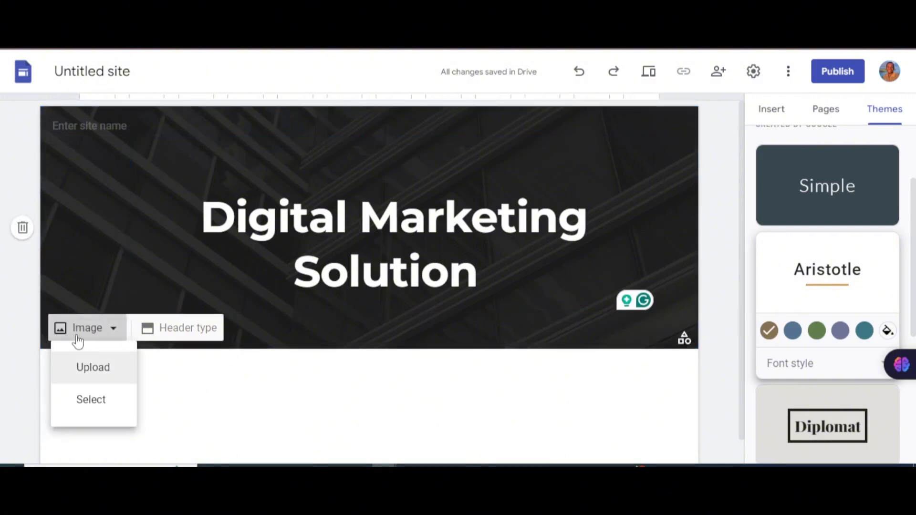
pyautogui.click(113, 375)
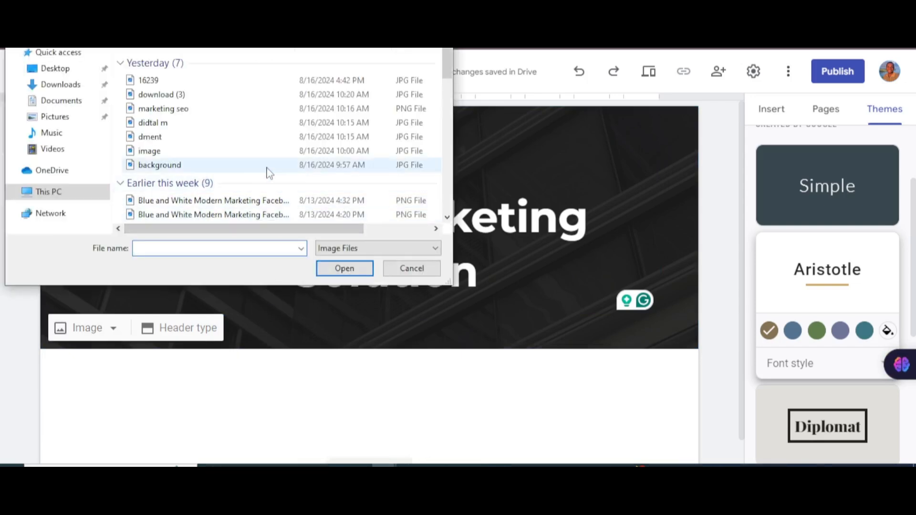
pyautogui.click(229, 94)
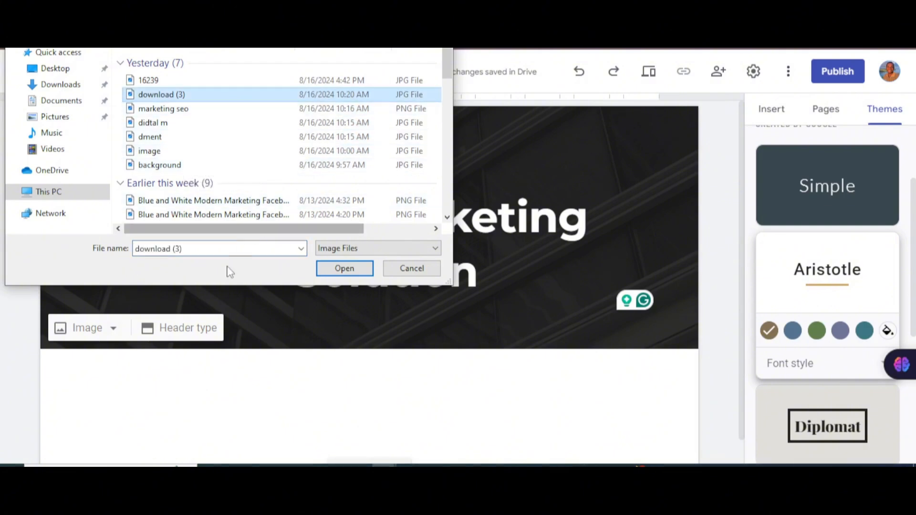
pyautogui.click(336, 268)
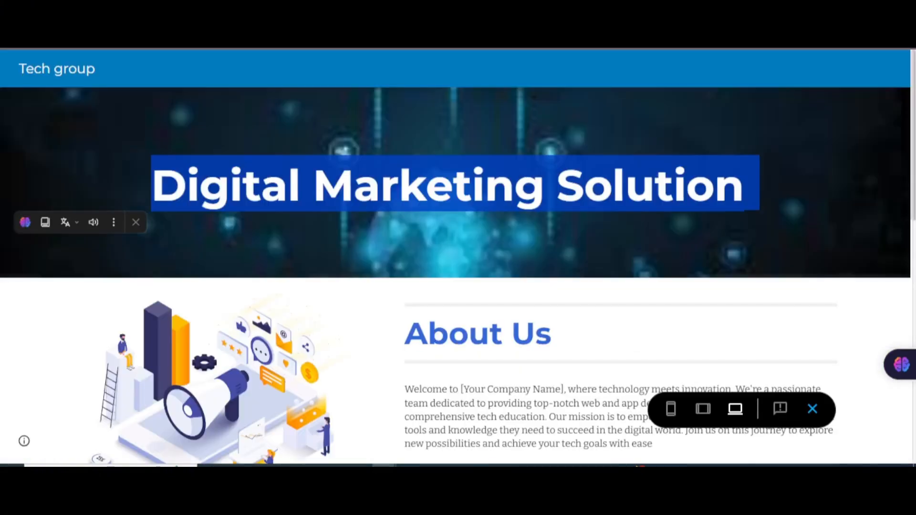
pyautogui.scroll(-5, 360, 232)
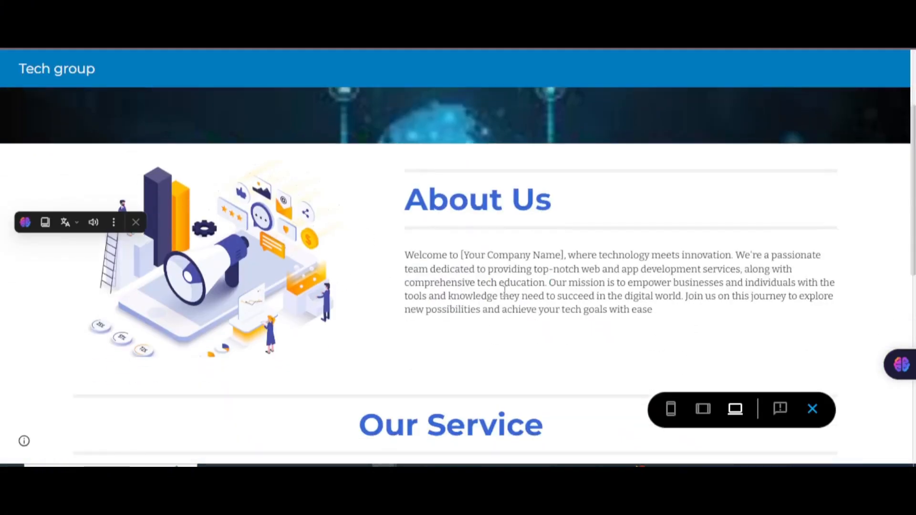
pyautogui.scroll(3, 462, 288)
pyautogui.scroll(-2, 486, 460)
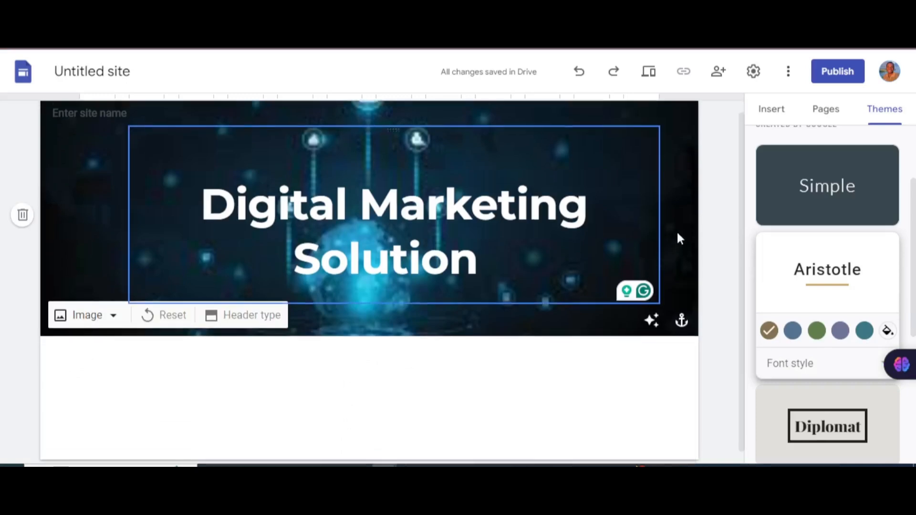
# Step: Insert an image-and-text block below the banner and upload the 'marketing seo' image into it
pyautogui.click(772, 109)
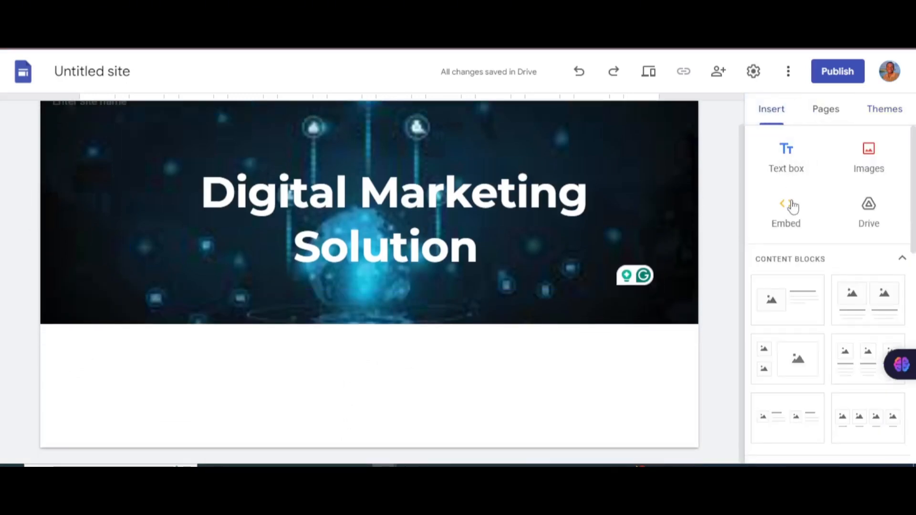
pyautogui.click(792, 304)
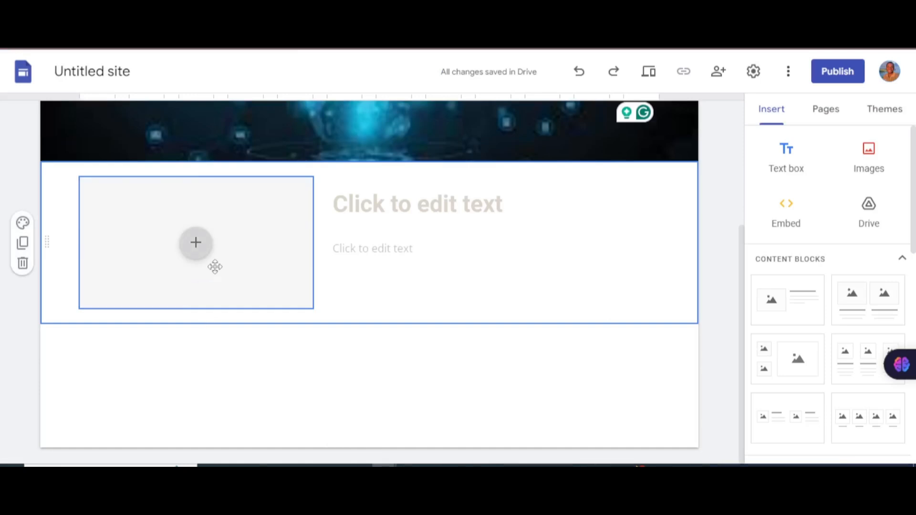
pyautogui.click(195, 242)
pyautogui.click(266, 293)
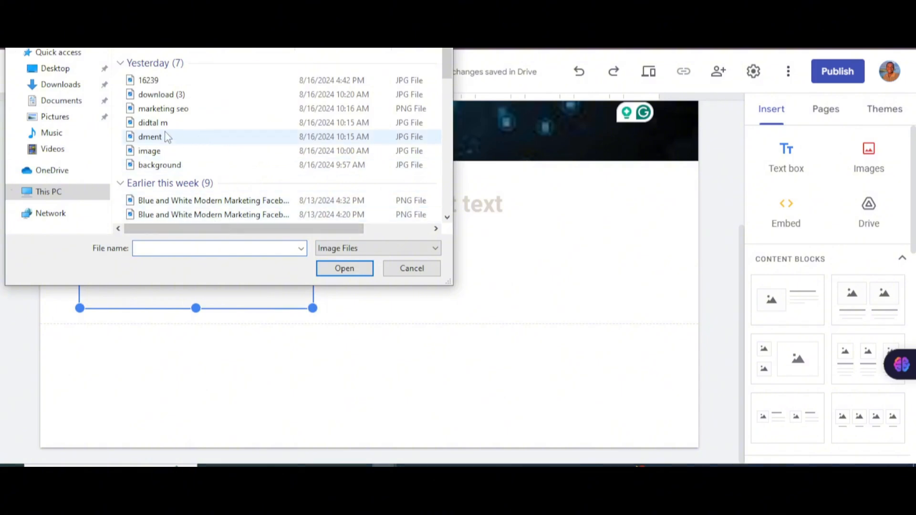
pyautogui.click(195, 114)
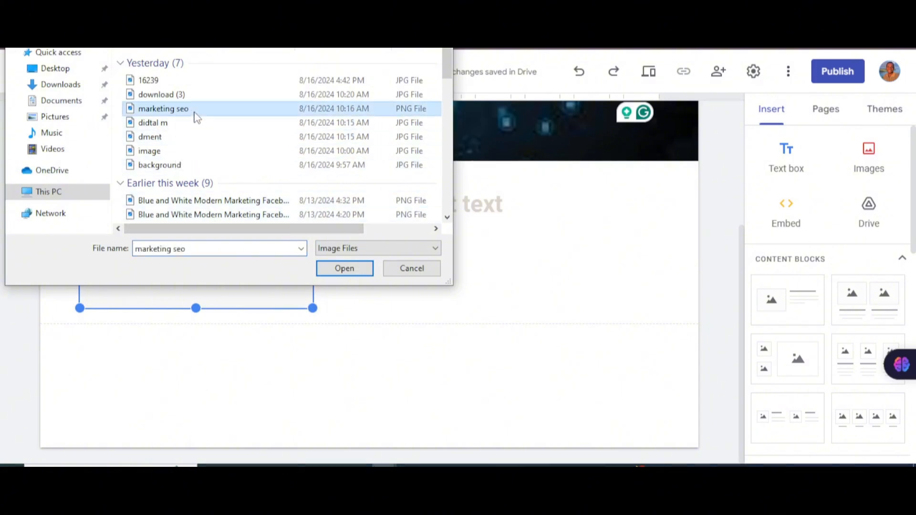
pyautogui.click(340, 270)
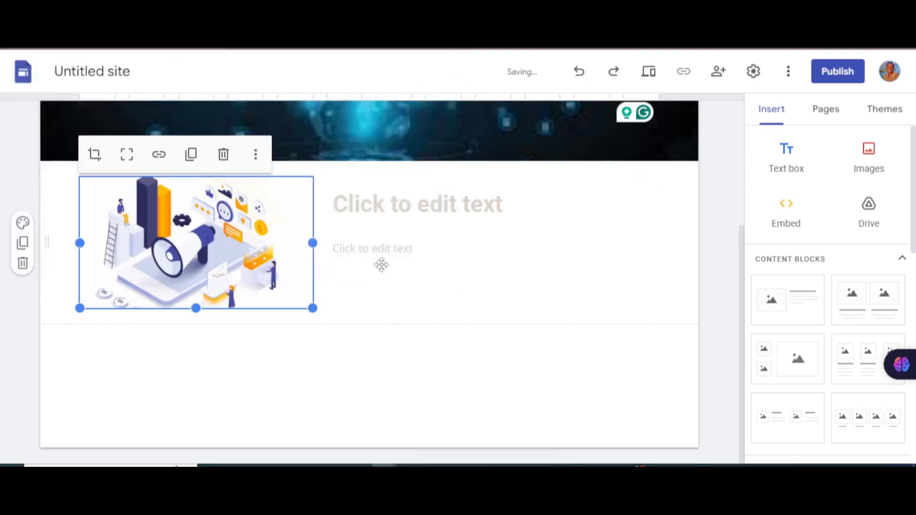
pyautogui.click(394, 199)
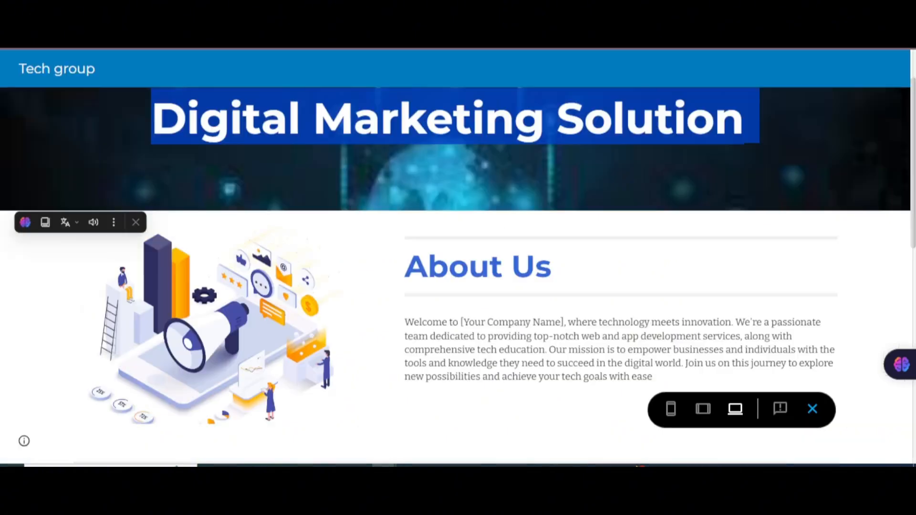
# Step: Paste 'About Us' from the Tech group site into the block's title and select it
pyautogui.moveTo(561, 265); pyautogui.dragTo(413, 260)
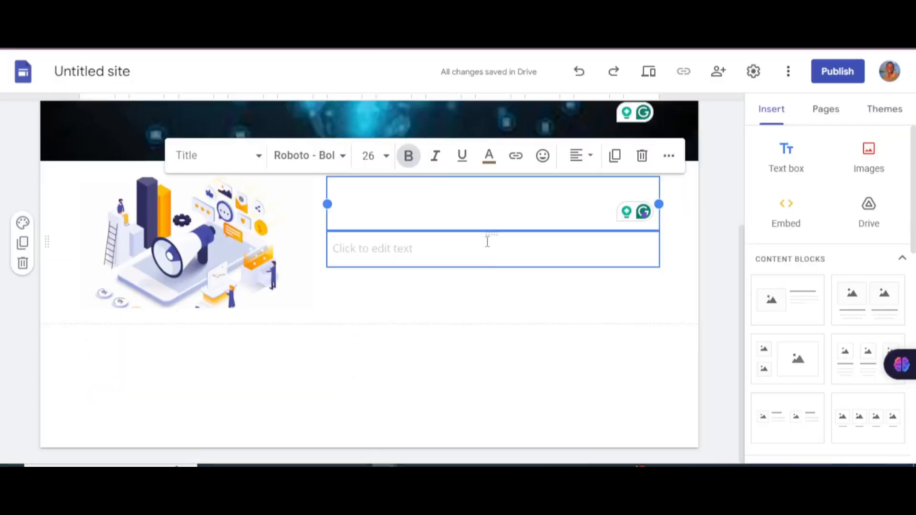
pyautogui.write('About Us')
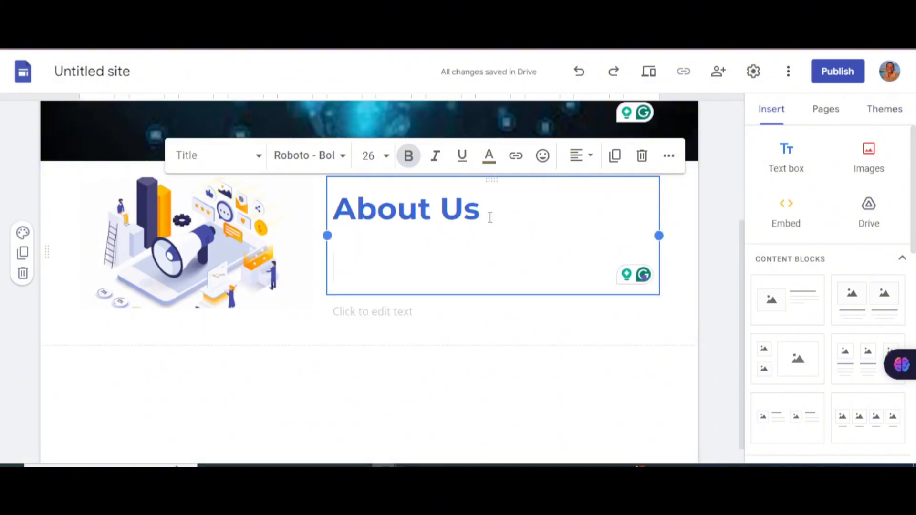
pyautogui.click(502, 208)
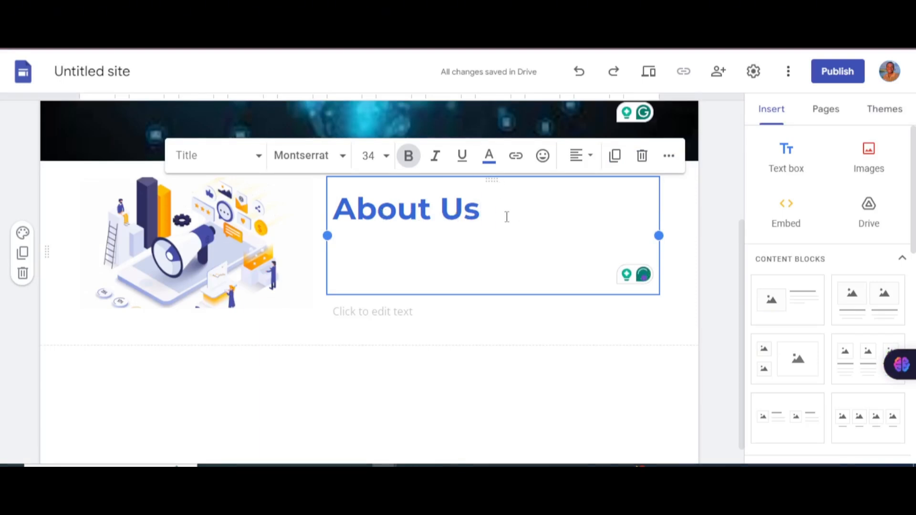
pyautogui.moveTo(504, 215); pyautogui.dragTo(307, 203)
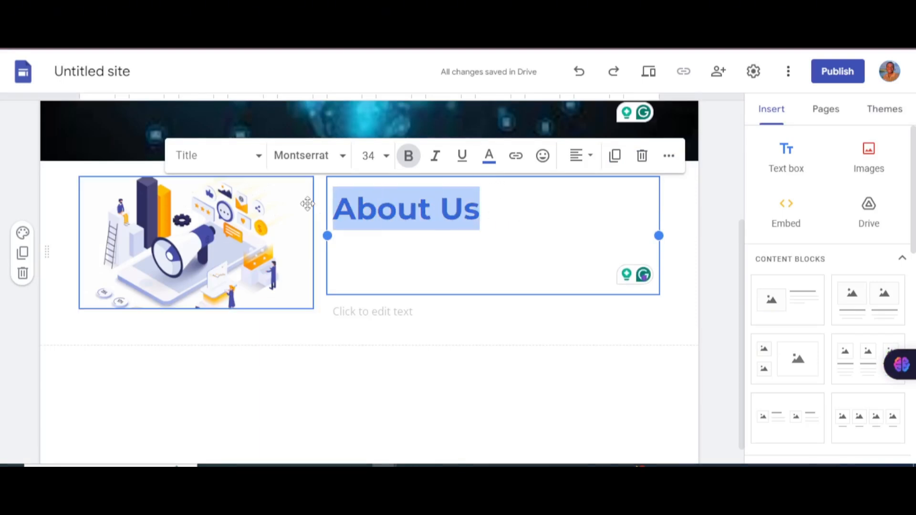
# Step: Colour the About Us heading blue #3367d6, replacing a trial red
pyautogui.click(489, 155)
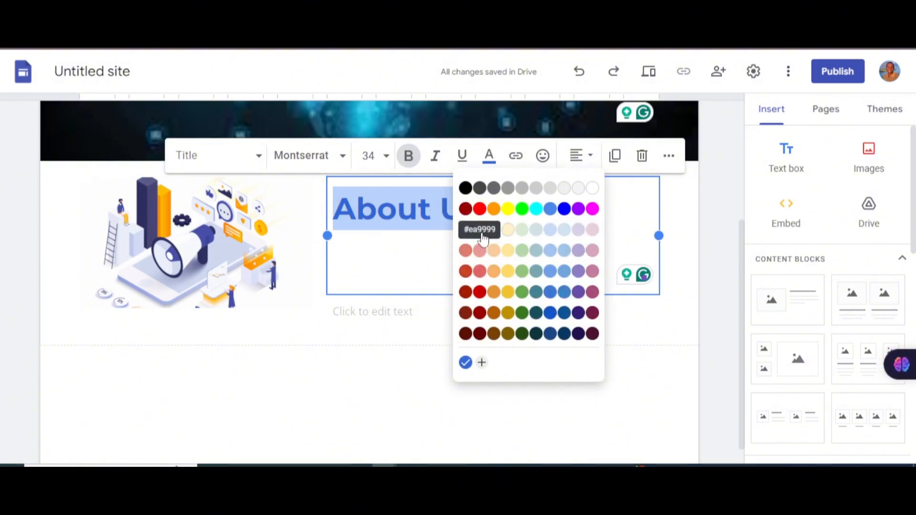
pyautogui.click(481, 209)
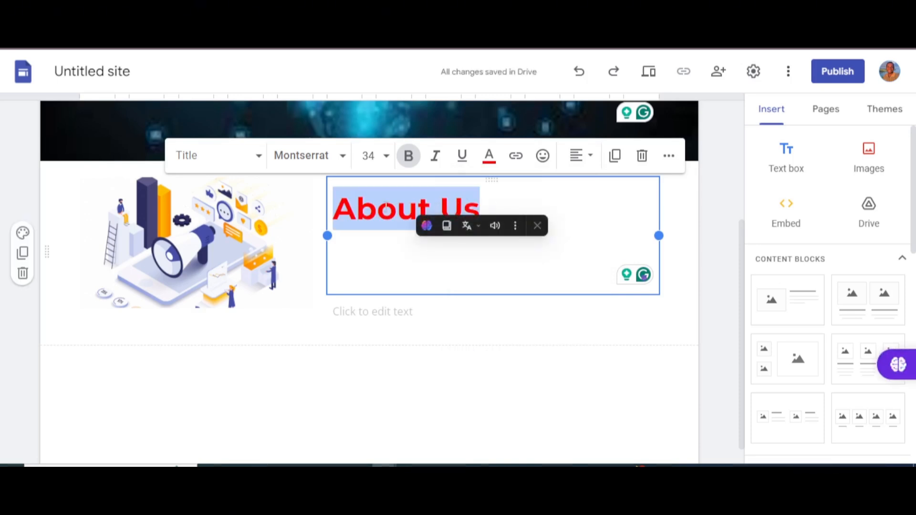
pyautogui.click(488, 159)
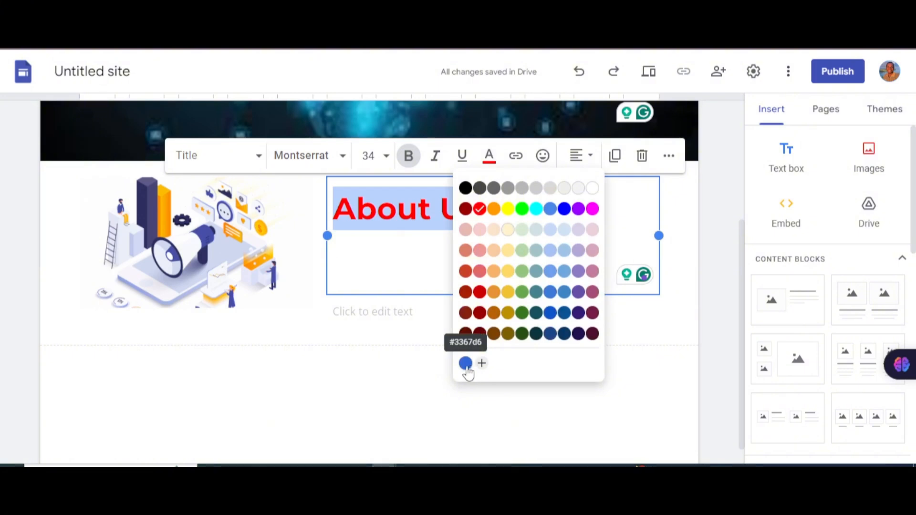
pyautogui.click(466, 364)
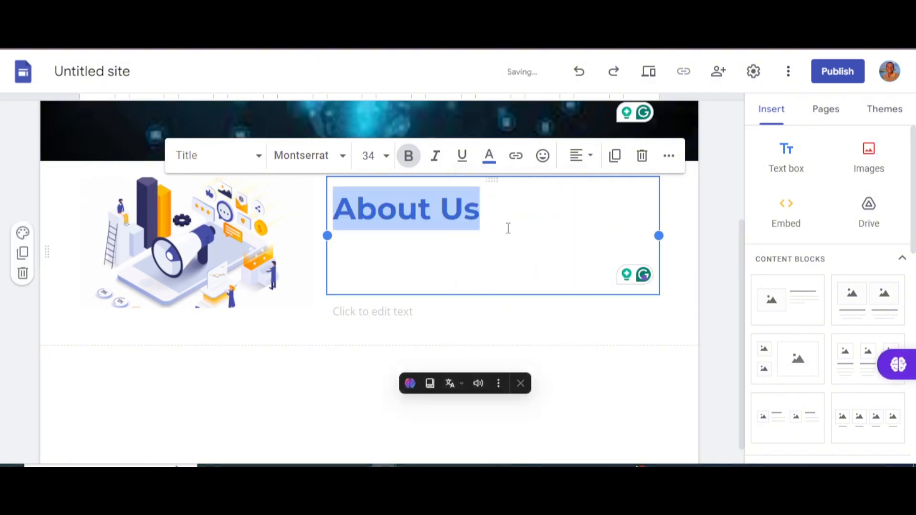
# Step: Delete the empty line beneath the About Us heading
pyautogui.click(508, 228)
pyautogui.click(372, 310)
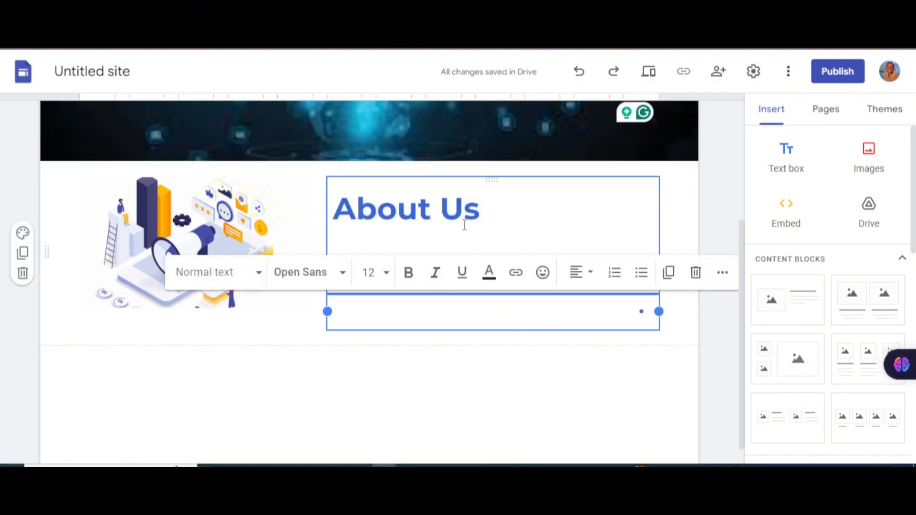
pyautogui.click(464, 227)
pyautogui.click(425, 261)
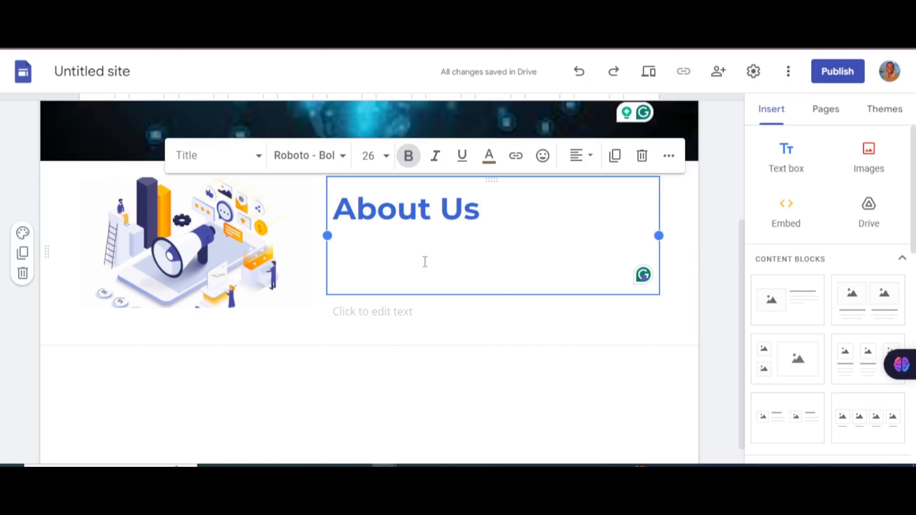
pyautogui.press('BackSpace')
# Step: Copy the Tech group welcome paragraph and paste it as body text under About Us
pyautogui.click(425, 261)
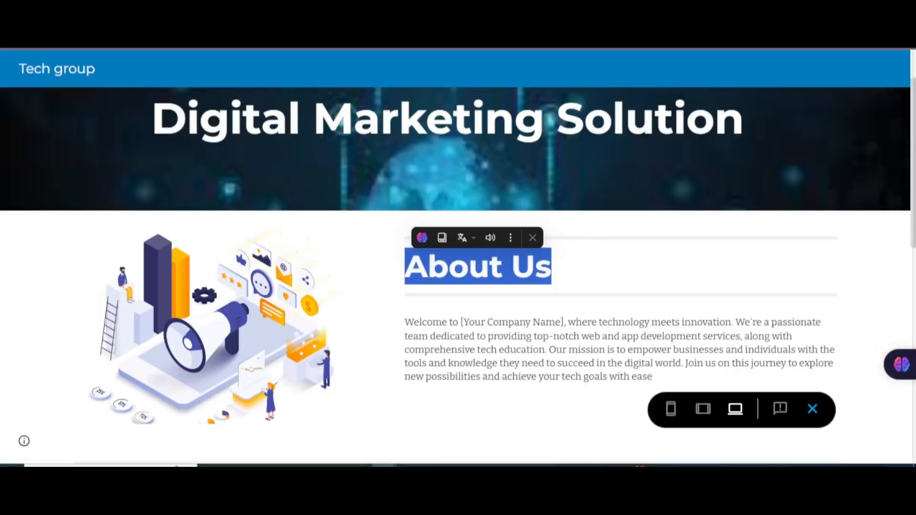
pyautogui.click(536, 331)
pyautogui.scroll(-4, 480, 303)
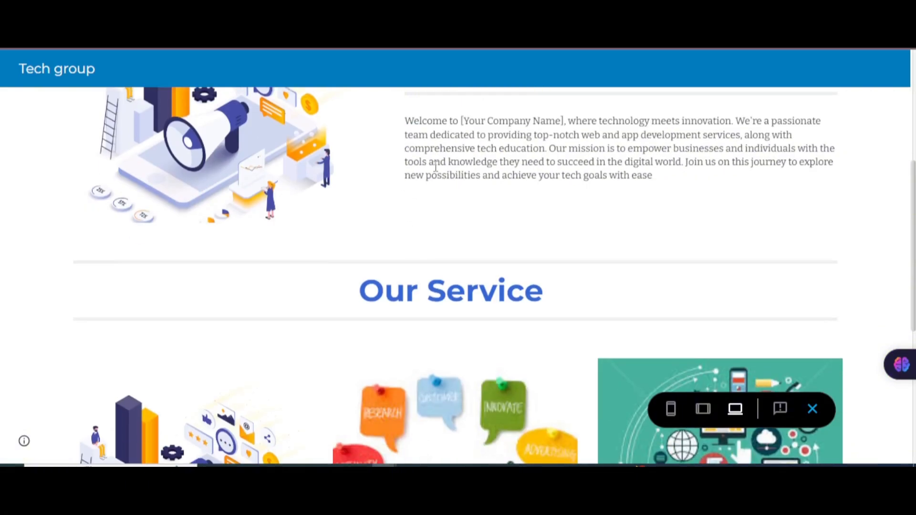
pyautogui.scroll(1, 416, 202)
pyautogui.moveTo(394, 194); pyautogui.dragTo(703, 264)
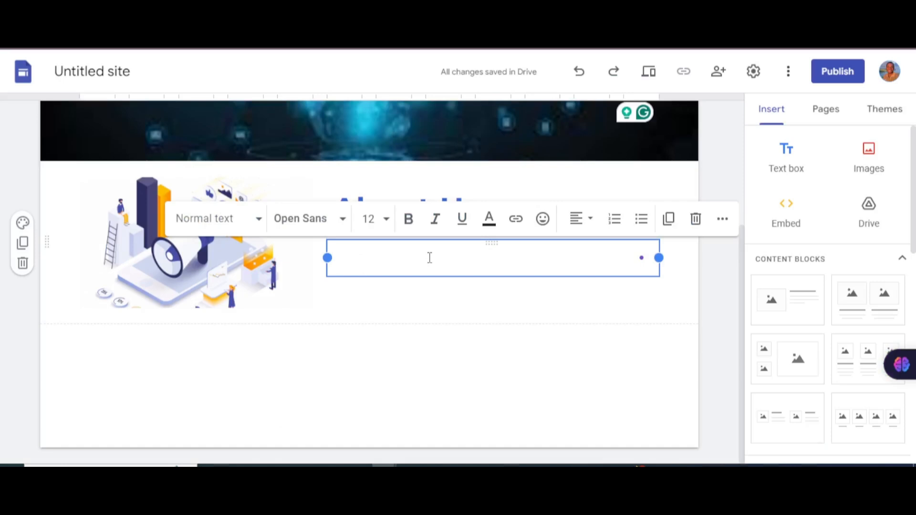
pyautogui.write("Welcome to [Your Company Name], where technology meets innovation. We're a passionate team dedicated to providing top-notch web and app development services, along with comprehensive tech education. Our mission is to empower businesses and individuals with the tools and knowledge they need to succeed in the digital world. Join us on this journey to explore new possibilities and achieve your tech goals with ease")
pyautogui.click(164, 327)
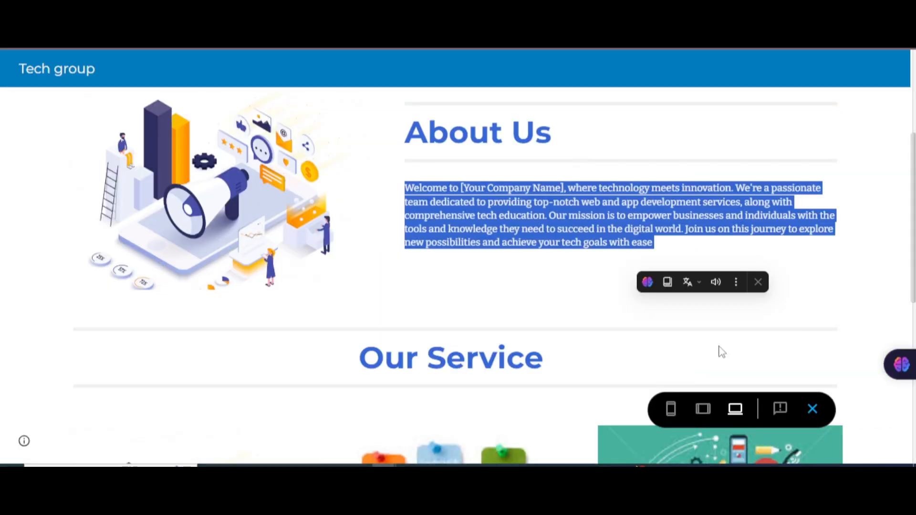
pyautogui.click(487, 307)
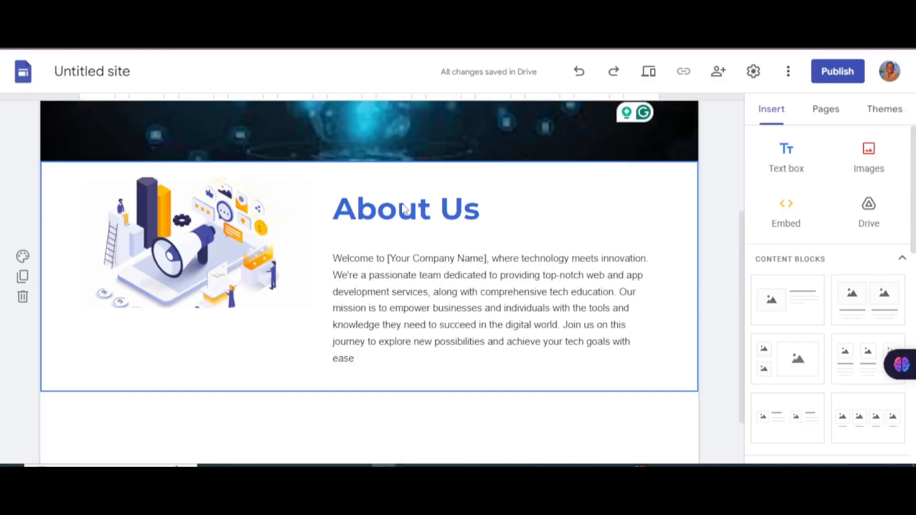
# Step: Adjust the About Us paragraph box and review the megaphone illustration beside it
pyautogui.click(610, 322)
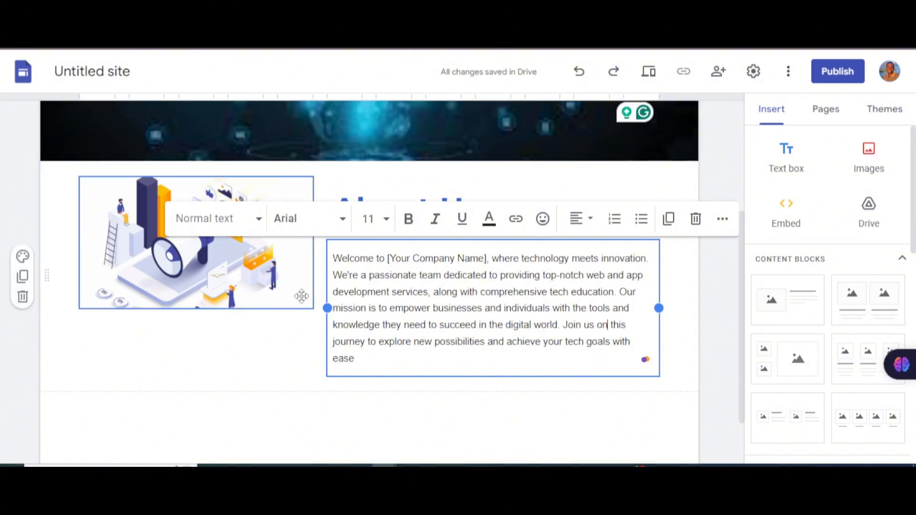
pyautogui.click(256, 328)
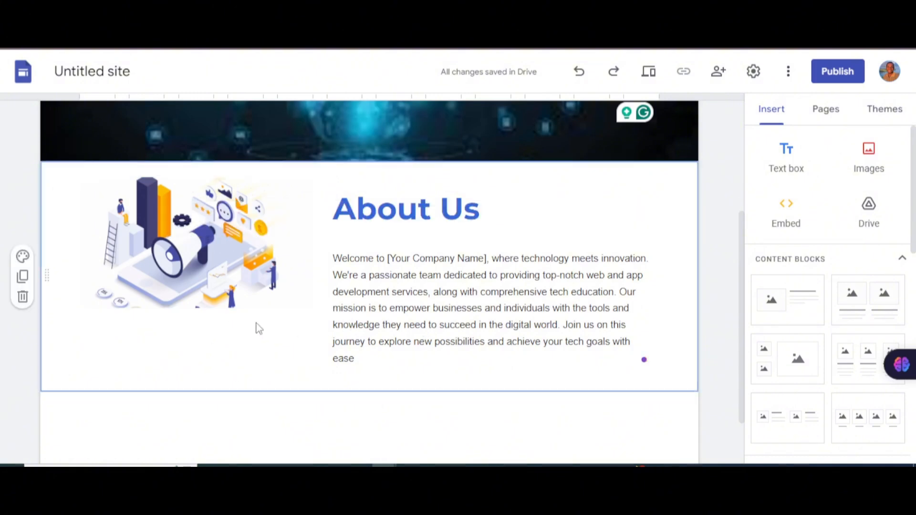
pyautogui.click(362, 292)
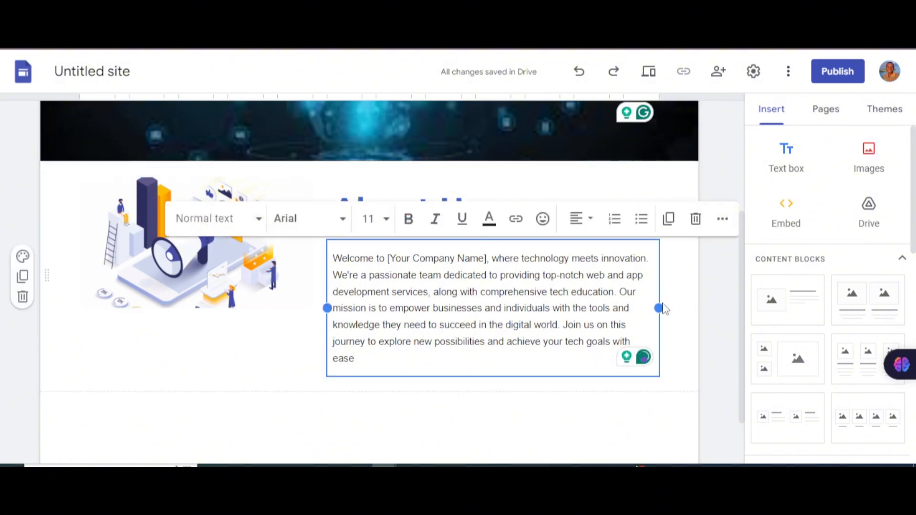
pyautogui.moveTo(657, 307); pyautogui.dragTo(674, 305)
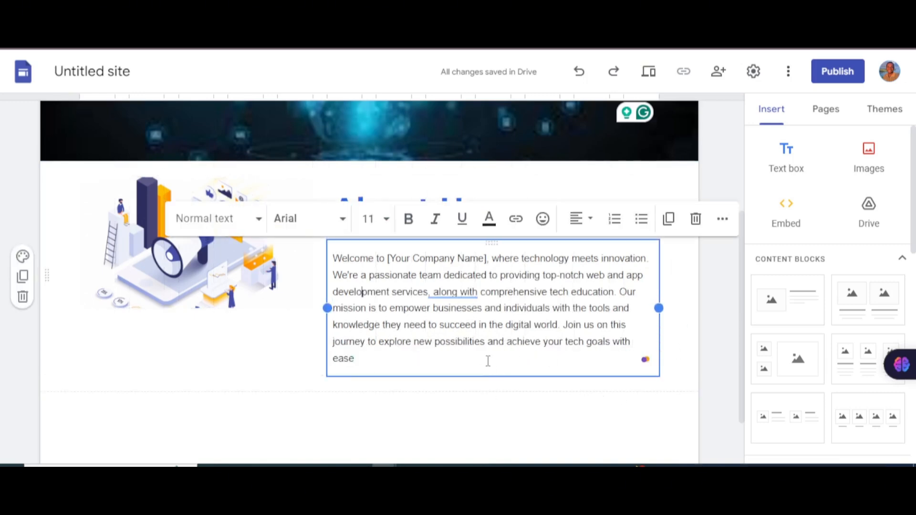
pyautogui.scroll(-2, 488, 361)
pyautogui.click(172, 170)
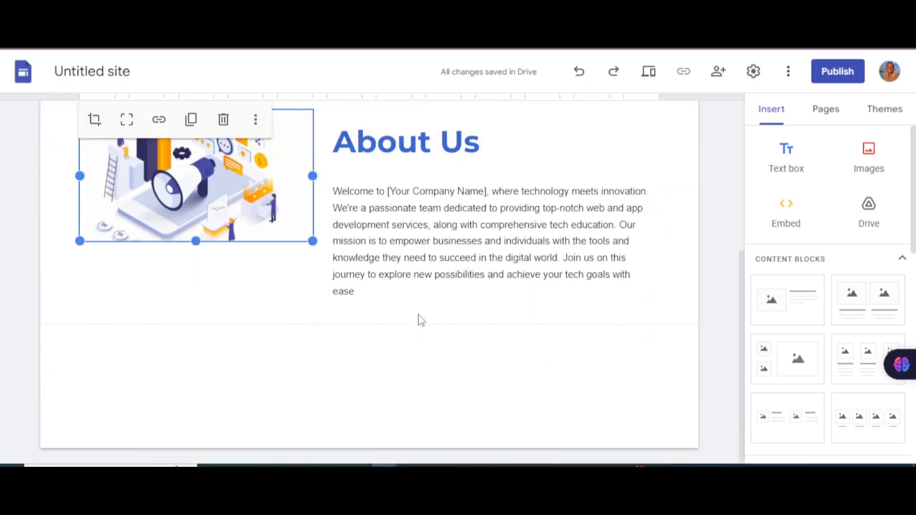
pyautogui.scroll(1, 573, 275)
pyautogui.click(292, 377)
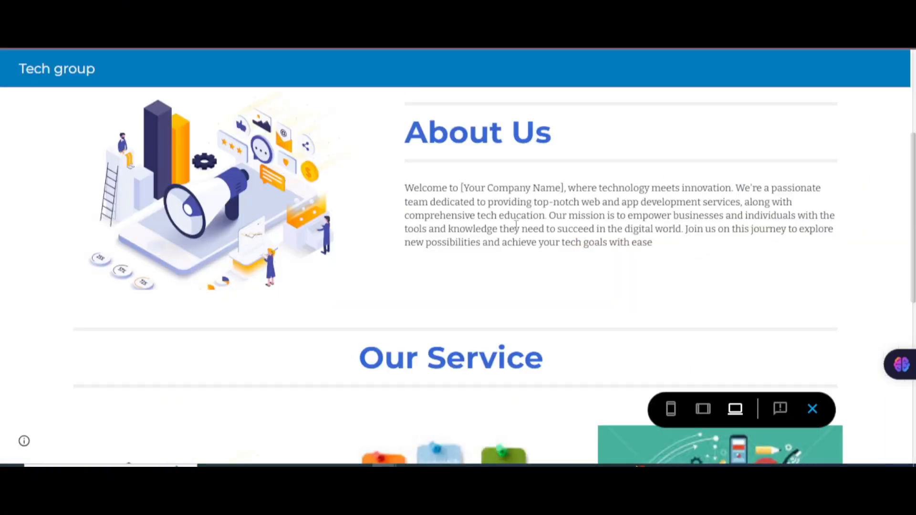
# Step: Scroll through the reference site to review its sections below About Us
pyautogui.scroll(4, 446, 252)
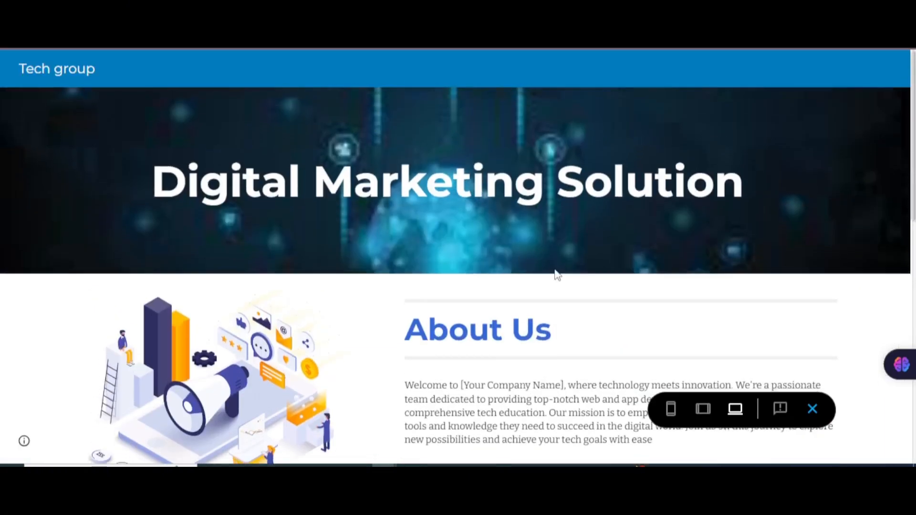
pyautogui.scroll(-4, 527, 308)
pyautogui.scroll(-3, 498, 292)
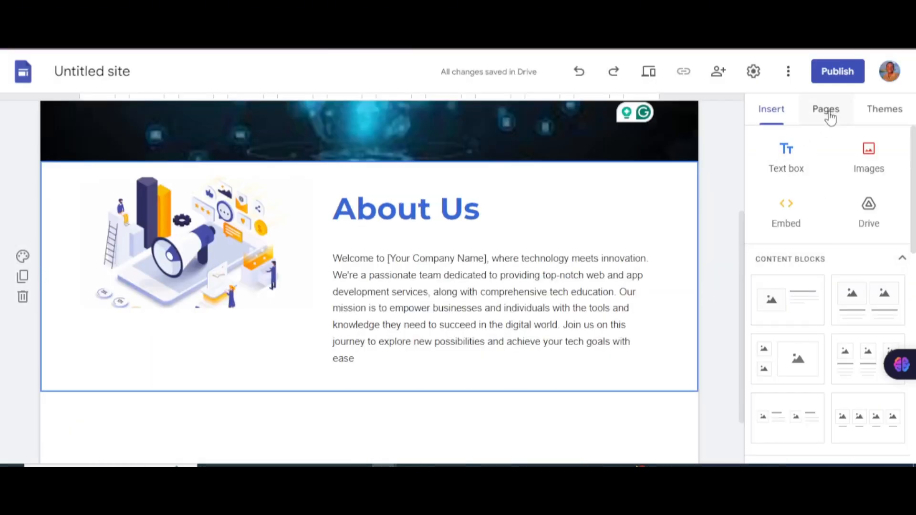
pyautogui.scroll(-3, 802, 253)
pyautogui.scroll(-2, 774, 339)
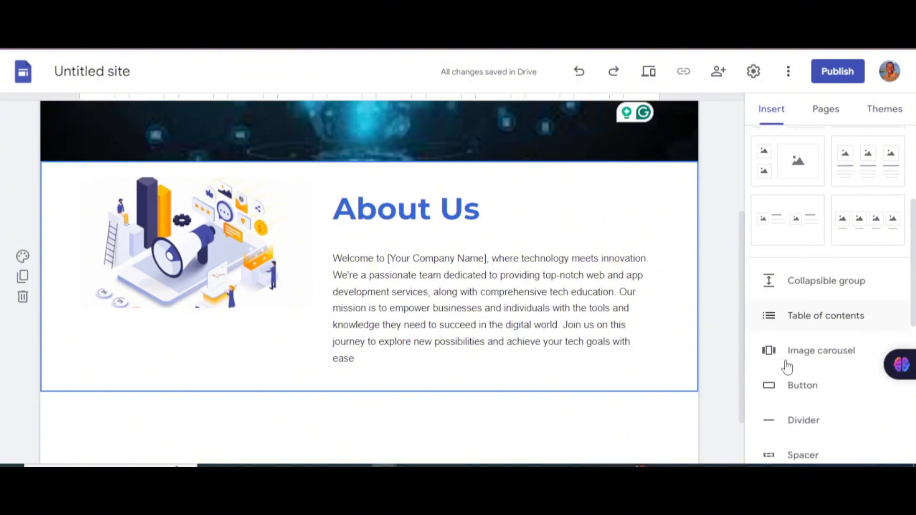
pyautogui.scroll(-2, 807, 351)
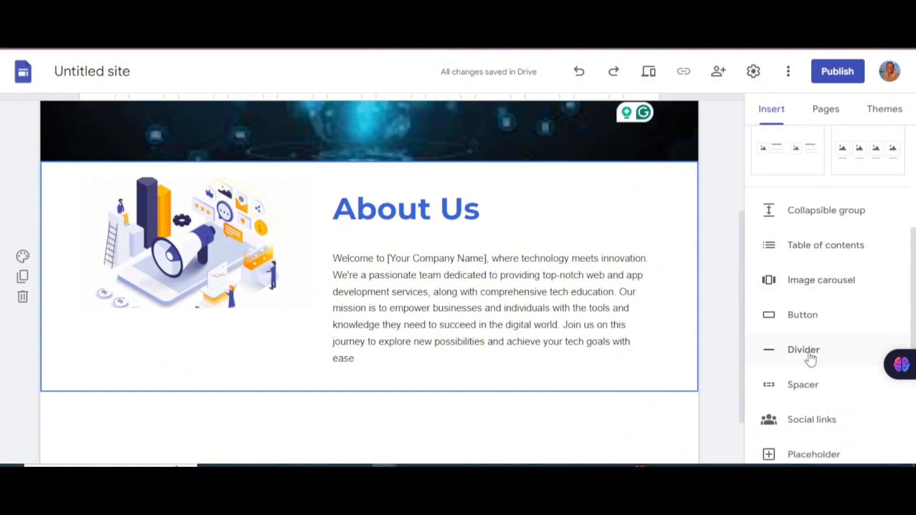
pyautogui.scroll(-3, 814, 358)
pyautogui.scroll(-3, 842, 343)
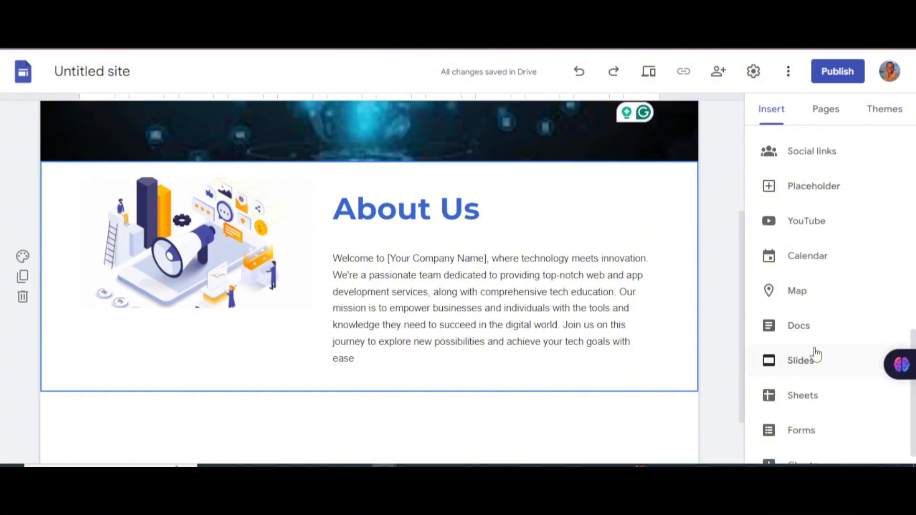
pyautogui.scroll(7, 828, 260)
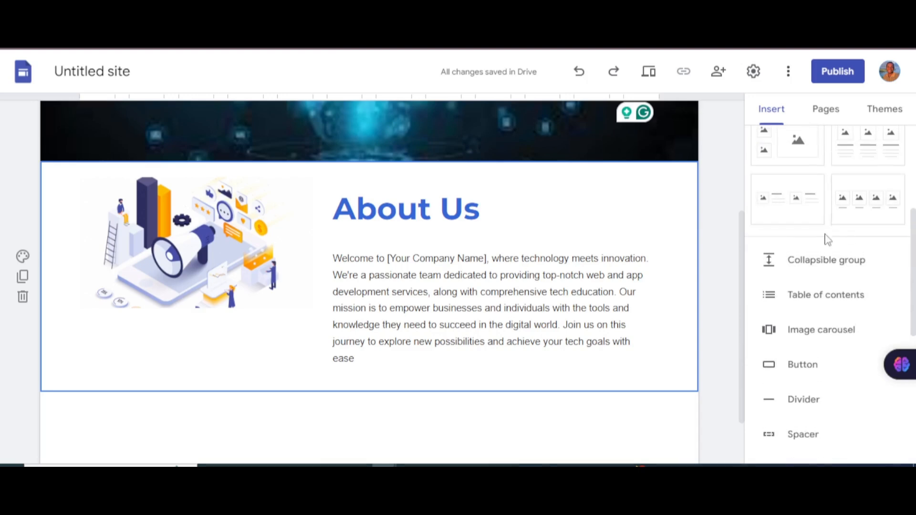
pyautogui.scroll(-1, 778, 243)
pyautogui.scroll(-1, 344, 411)
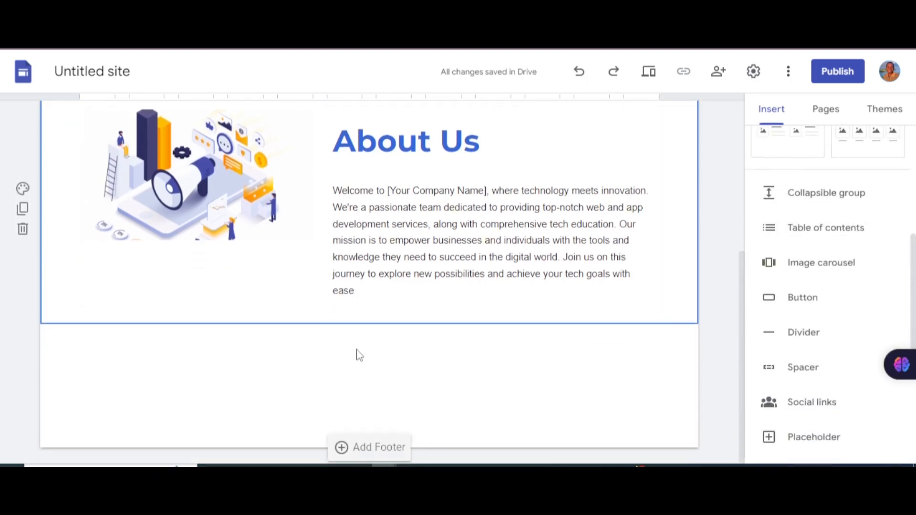
pyautogui.scroll(5, 826, 245)
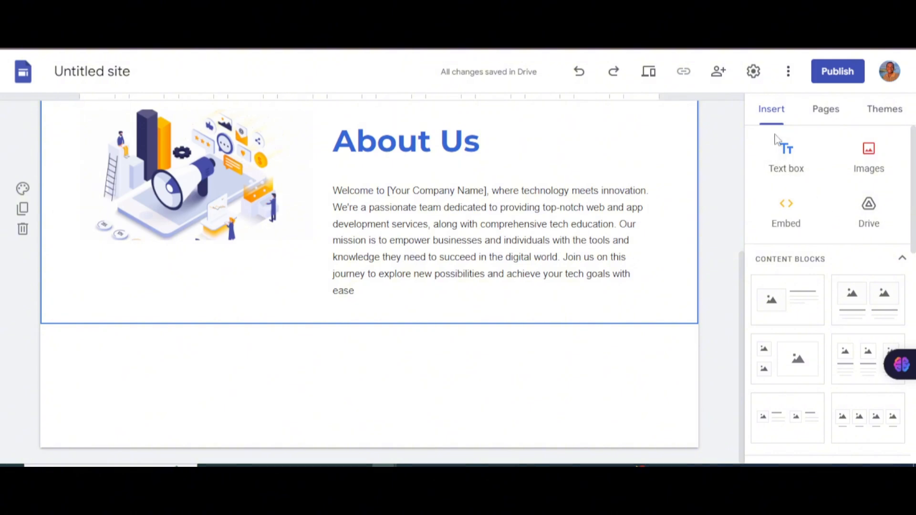
# Step: Add a text box below About Us and select the reference 'Our Service' heading
pyautogui.click(792, 150)
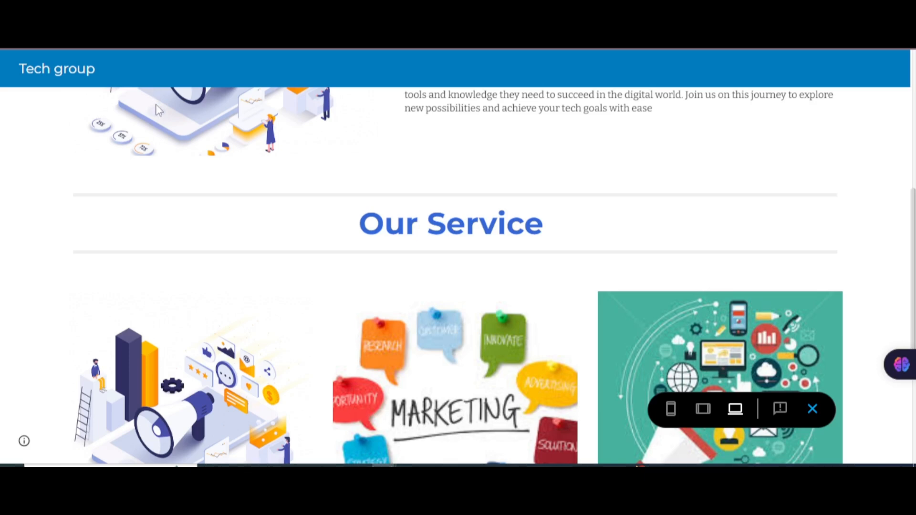
pyautogui.moveTo(561, 241); pyautogui.dragTo(337, 238)
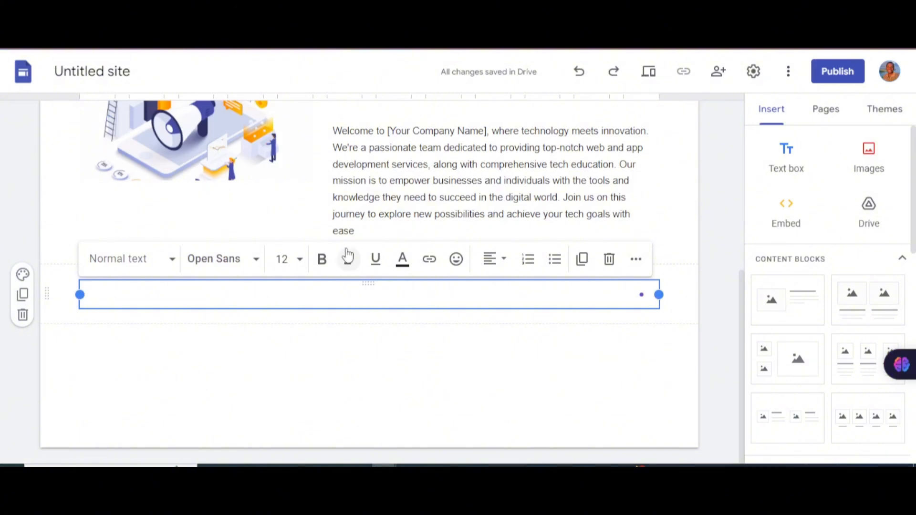
# Step: Paste 'Our Service' as the new section's heading and remove the extra blank line
pyautogui.write('Our Service')
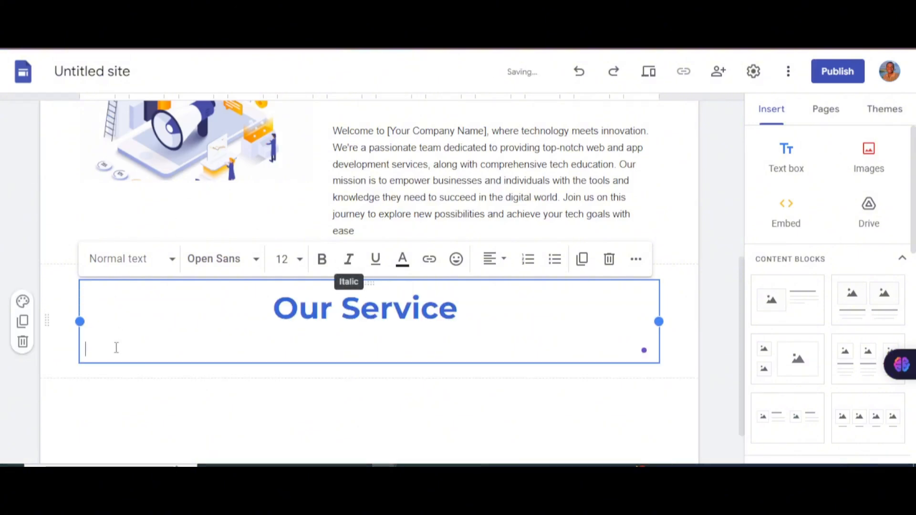
pyautogui.press('BackSpace')
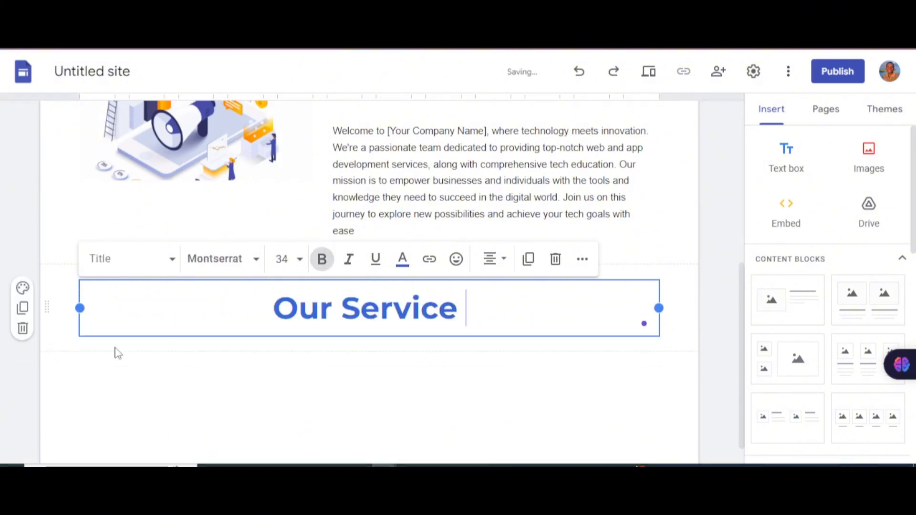
pyautogui.click(545, 155)
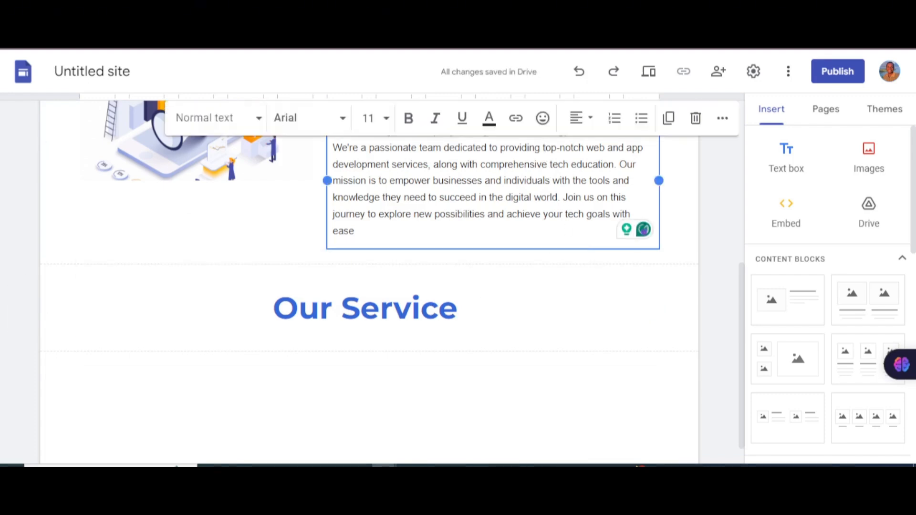
pyautogui.tripleClick(414, 224)
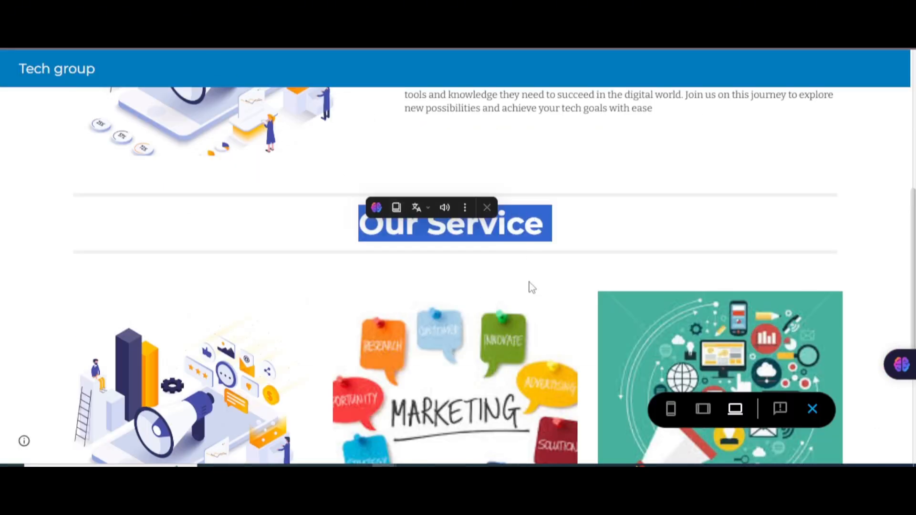
pyautogui.click(446, 268)
# Step: Scroll the page to review the new Our Service section
pyautogui.scroll(-4, 446, 268)
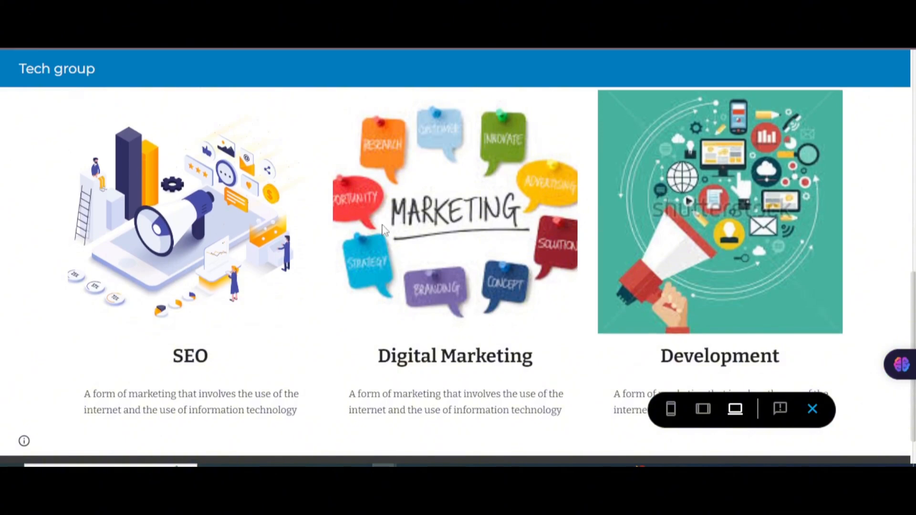
pyautogui.scroll(3, 332, 231)
pyautogui.scroll(-3, 404, 243)
pyautogui.scroll(2, 559, 246)
pyautogui.scroll(-3, 679, 294)
pyautogui.scroll(1, 531, 255)
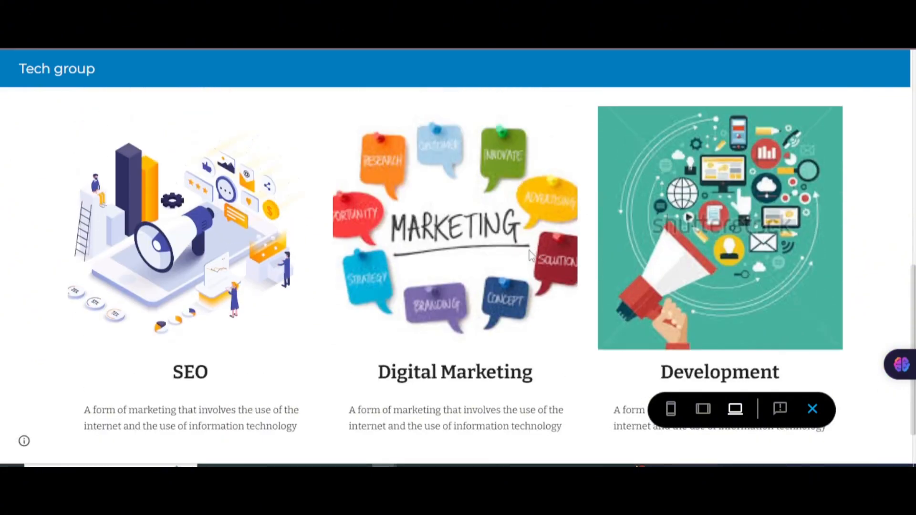
pyautogui.scroll(1, 531, 255)
pyautogui.scroll(-3, 607, 289)
pyautogui.scroll(3, 607, 289)
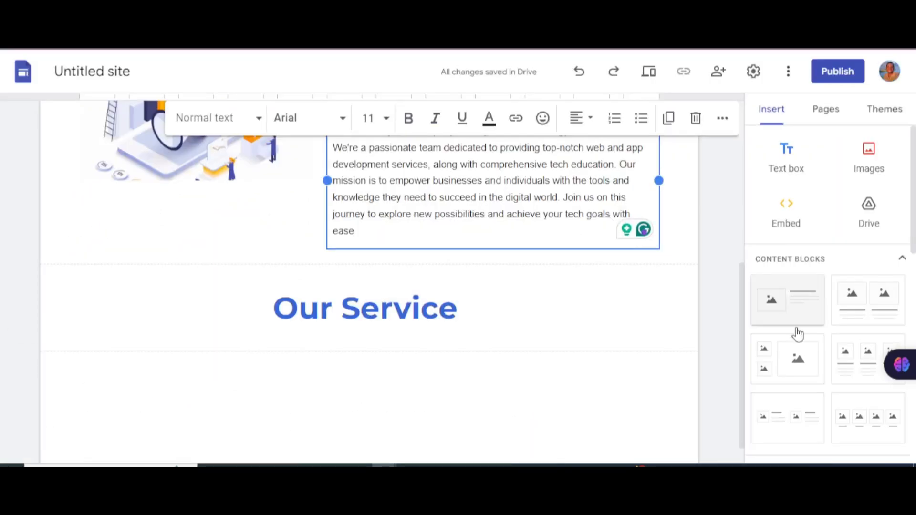
pyautogui.scroll(-1, 826, 308)
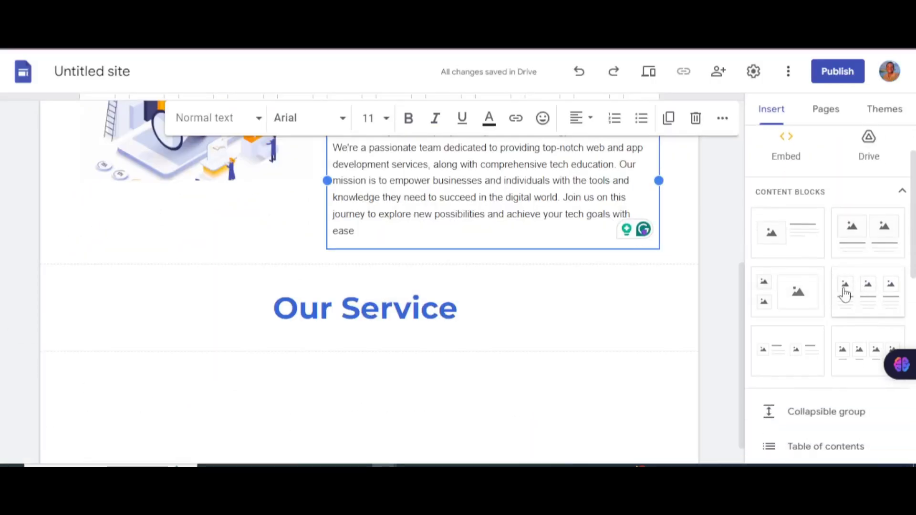
pyautogui.scroll(-1, 843, 292)
pyautogui.scroll(-1, 668, 292)
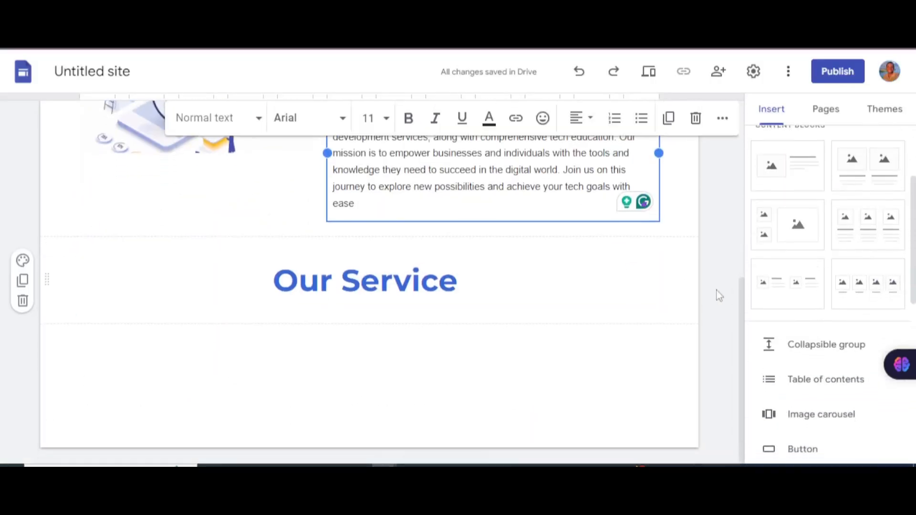
# Step: Insert a three-column image-and-text block and upload 'marketing seo' into the first column
pyautogui.click(887, 242)
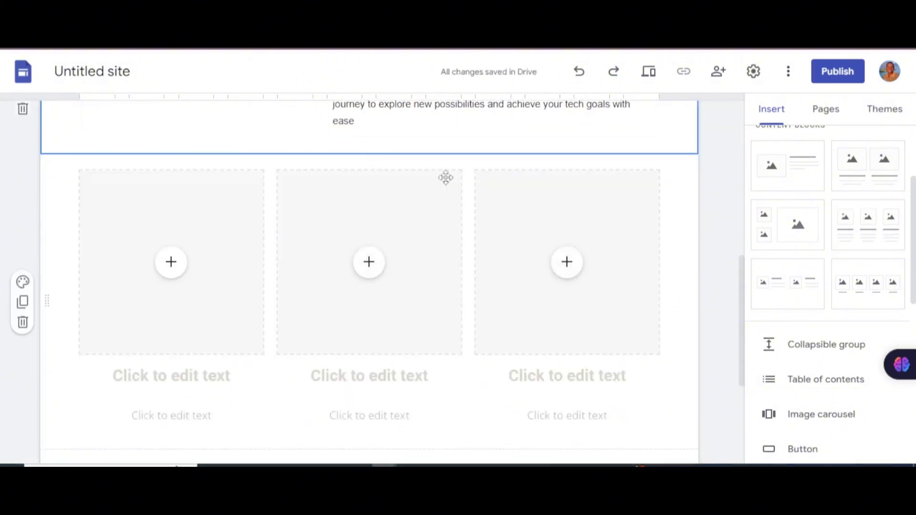
pyautogui.click(169, 275)
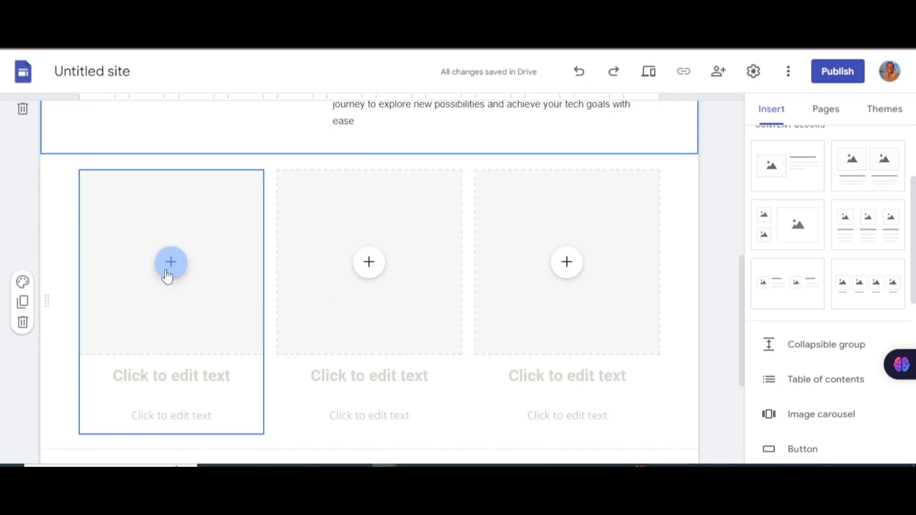
pyautogui.click(168, 276)
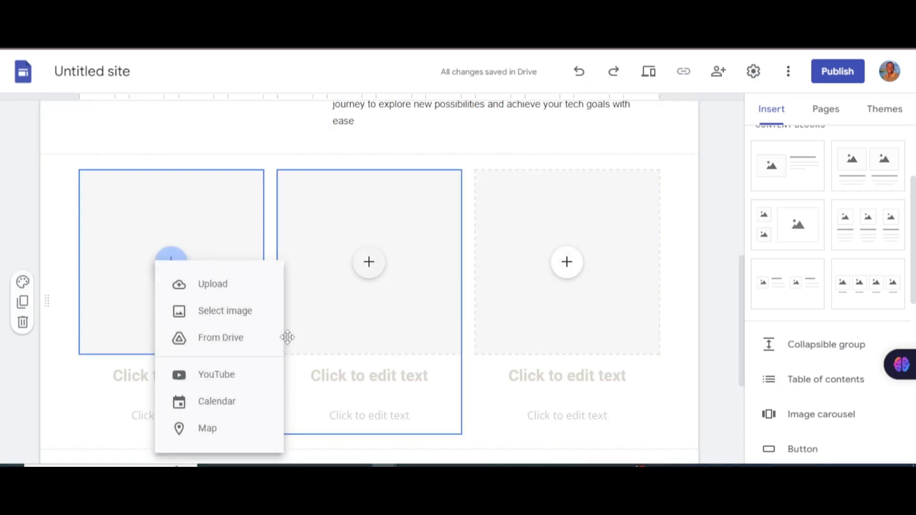
pyautogui.click(217, 293)
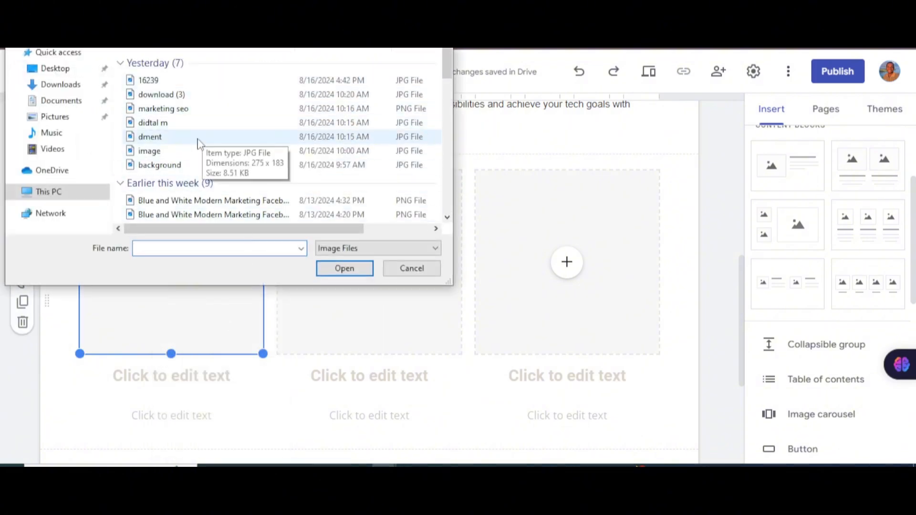
pyautogui.click(210, 112)
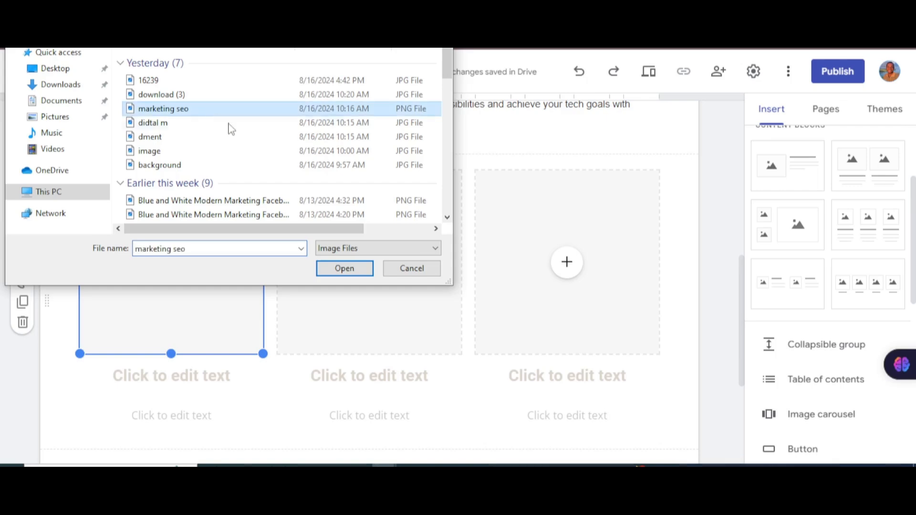
pyautogui.click(345, 268)
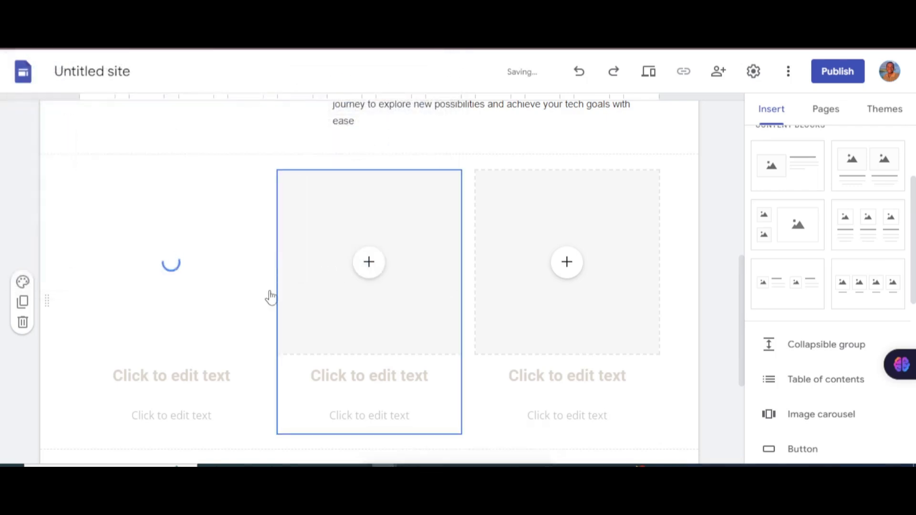
# Step: Select the 'SEO' heading on the reference site to copy it
pyautogui.scroll(-2, 186, 174)
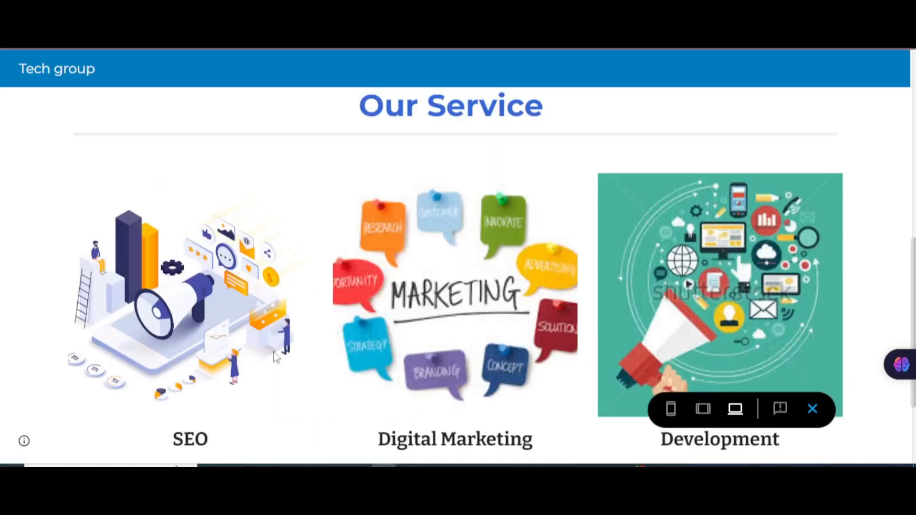
pyautogui.scroll(-3, 221, 308)
pyautogui.moveTo(213, 310); pyautogui.dragTo(159, 309)
pyautogui.hotkey('ctrl', 'c')
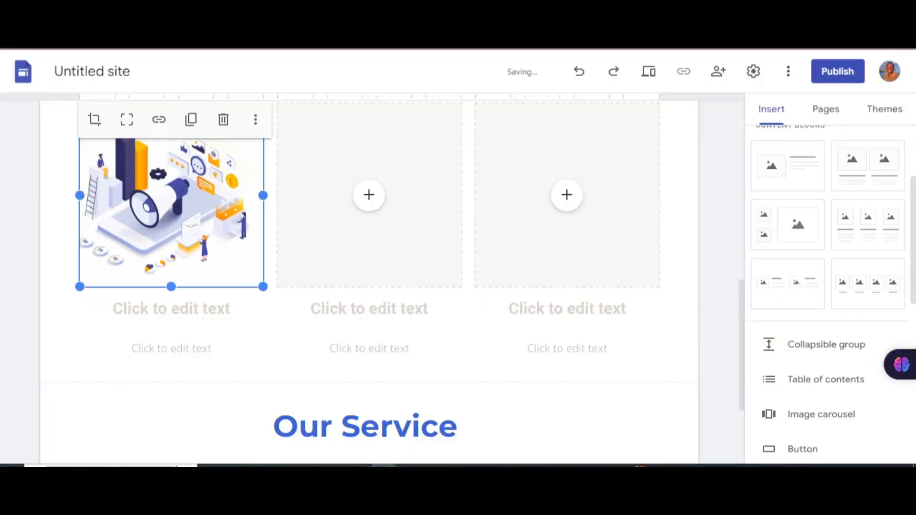
# Step: Paste 'SEO' as the first column's heading and adjust the SEO image
pyautogui.click(187, 311)
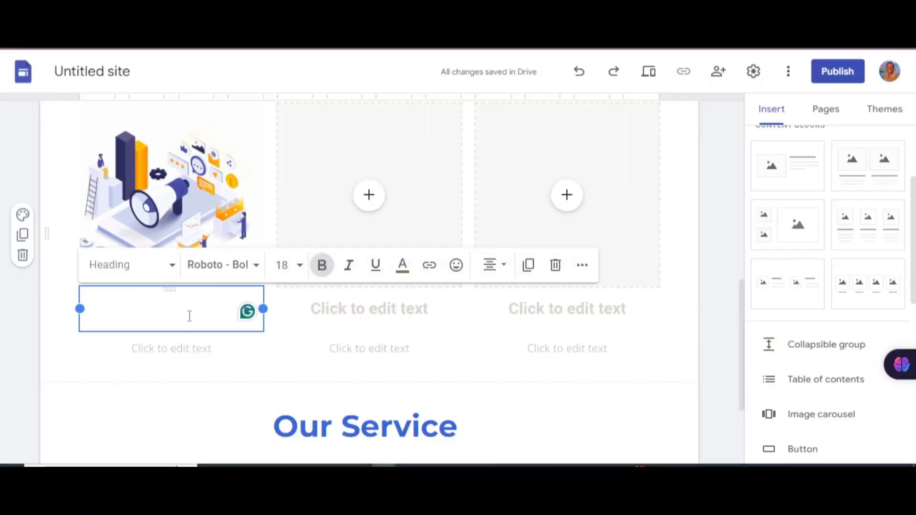
pyautogui.hotkey('ctrl', 'v')
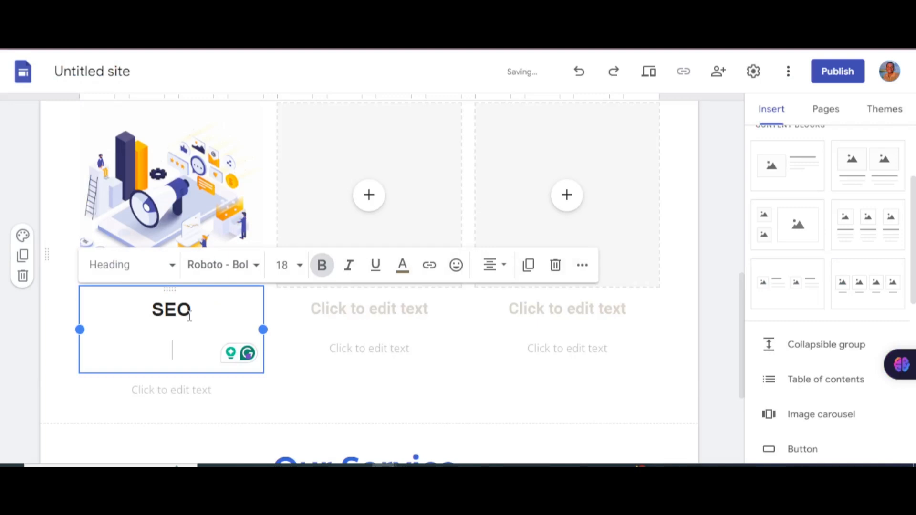
pyautogui.press('BackSpace')
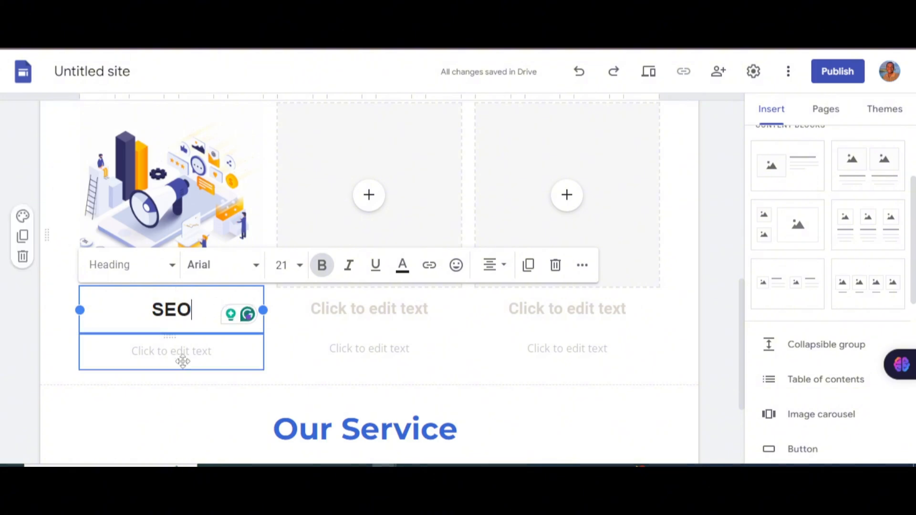
pyautogui.click(198, 357)
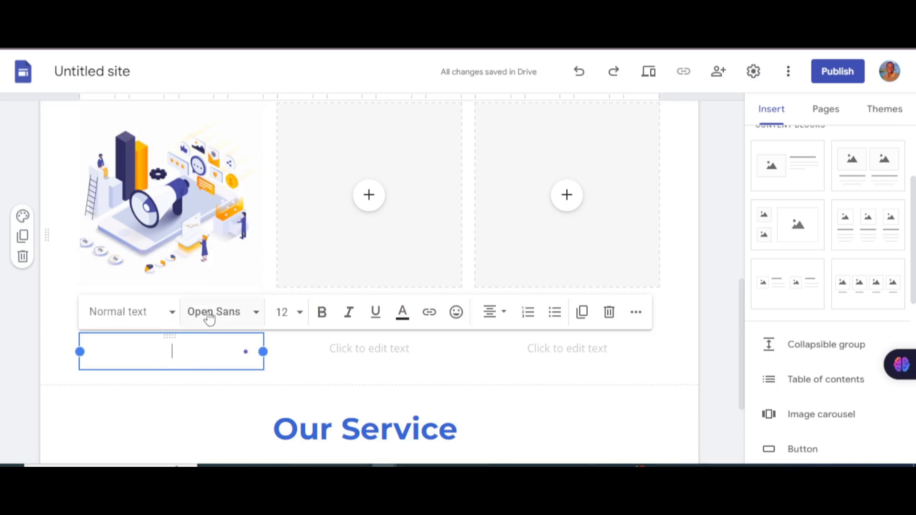
pyautogui.click(231, 228)
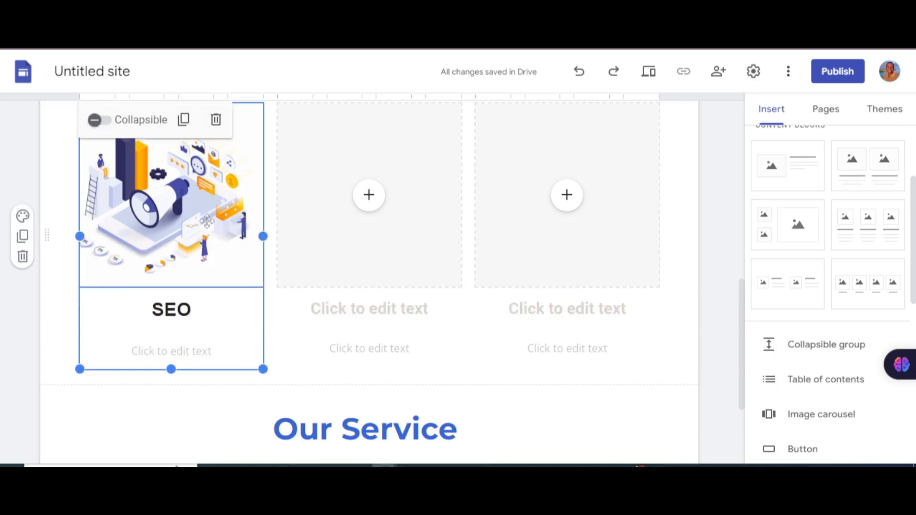
pyautogui.click(191, 215)
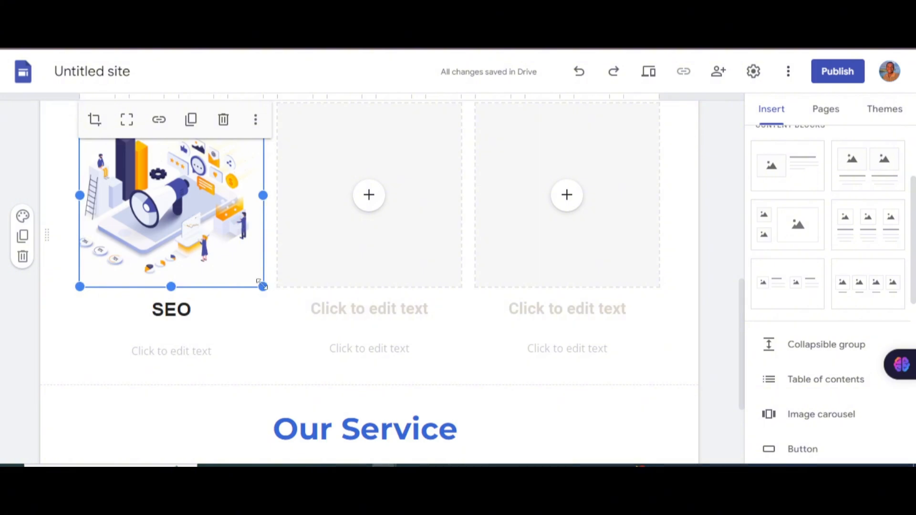
pyautogui.moveTo(261, 286)
pyautogui.mouseDown()
pyautogui.moveTo(280, 319)
pyautogui.moveTo(261, 285)
pyautogui.mouseUp()
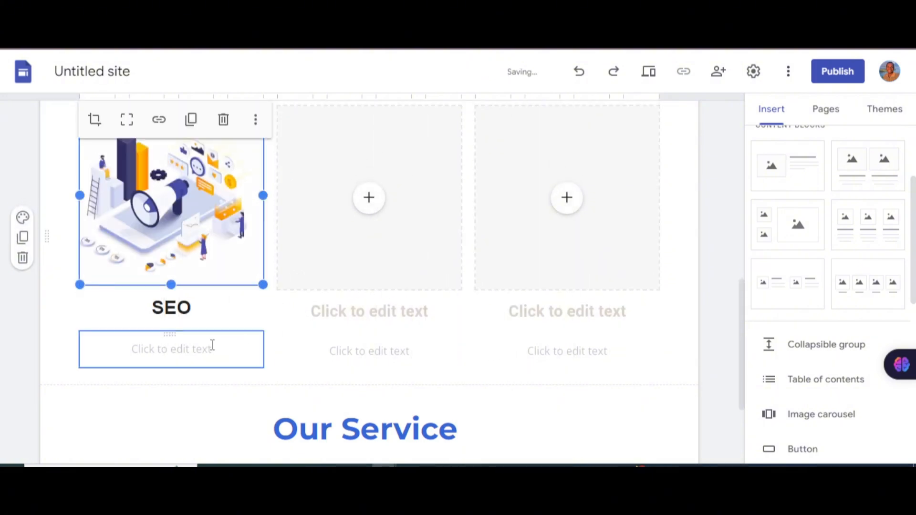
# Step: Paste the internet marketing and information technology description under the SEO heading
pyautogui.click(213, 344)
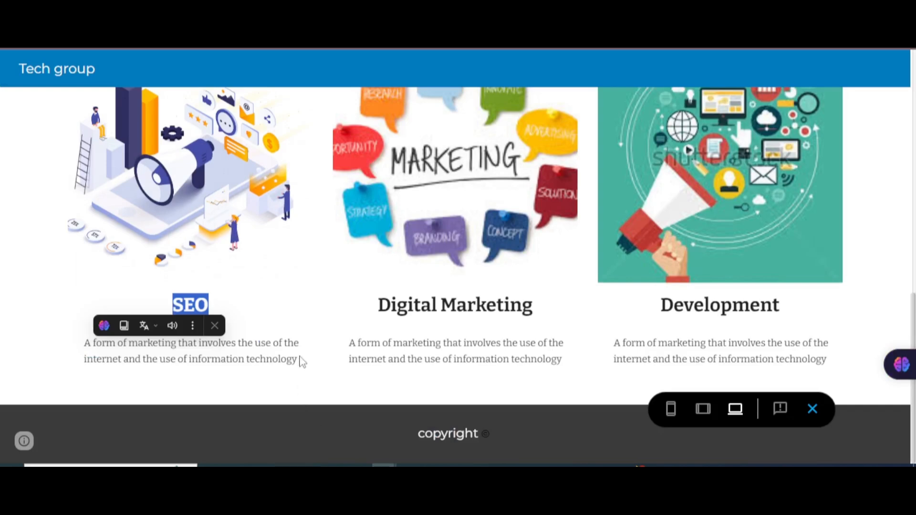
pyautogui.moveTo(301, 361); pyautogui.dragTo(79, 351)
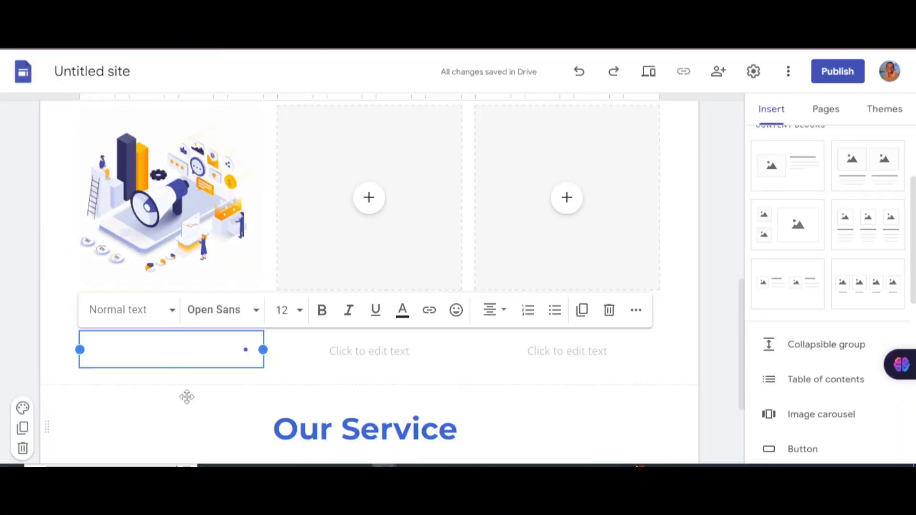
pyautogui.write('A form of marketing that involves the use of the internet and the use of information technology')
pyautogui.click(345, 242)
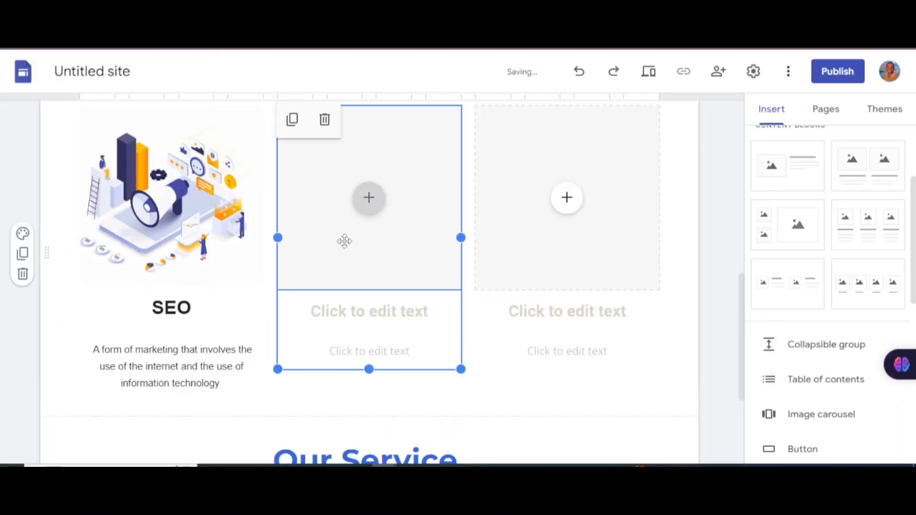
# Step: Upload the 'didtal m' megaphone image to the middle column and title it 'Digital Marketing'
pyautogui.click(376, 200)
pyautogui.click(298, 152)
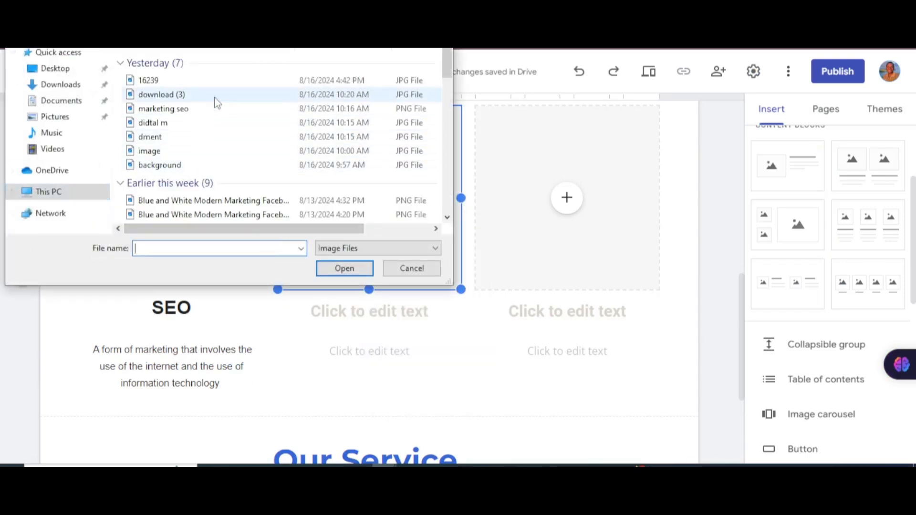
pyautogui.click(191, 124)
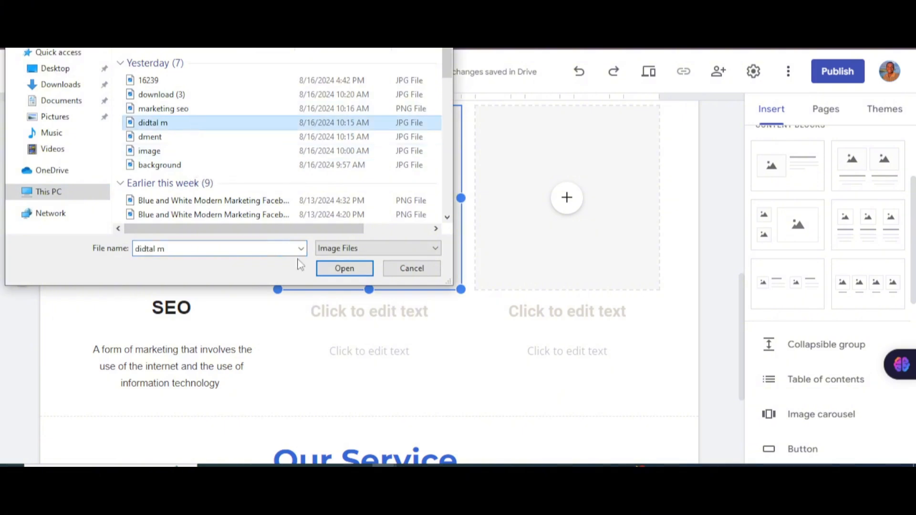
pyautogui.click(345, 268)
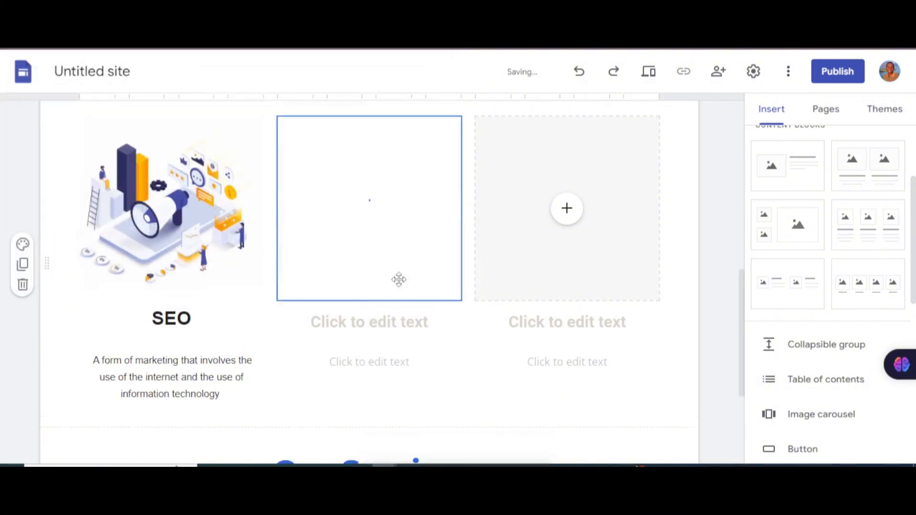
pyautogui.click(381, 333)
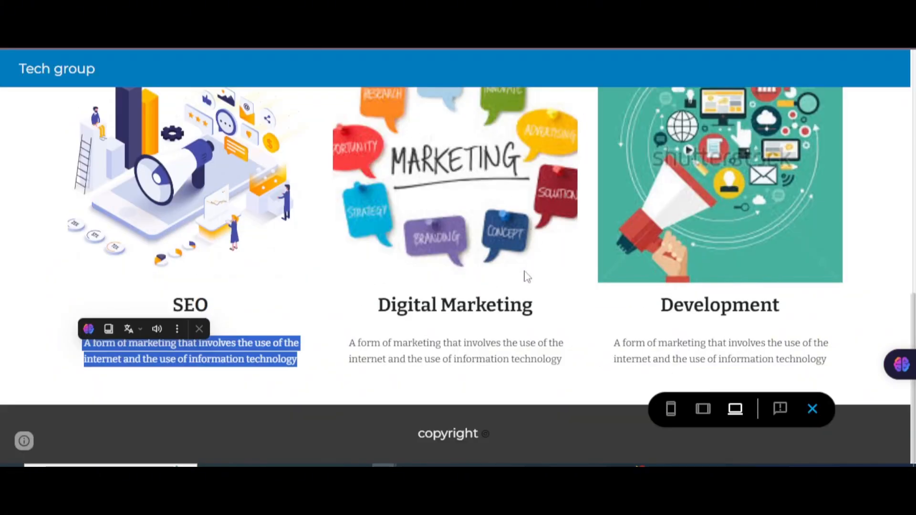
pyautogui.moveTo(546, 311); pyautogui.dragTo(385, 311)
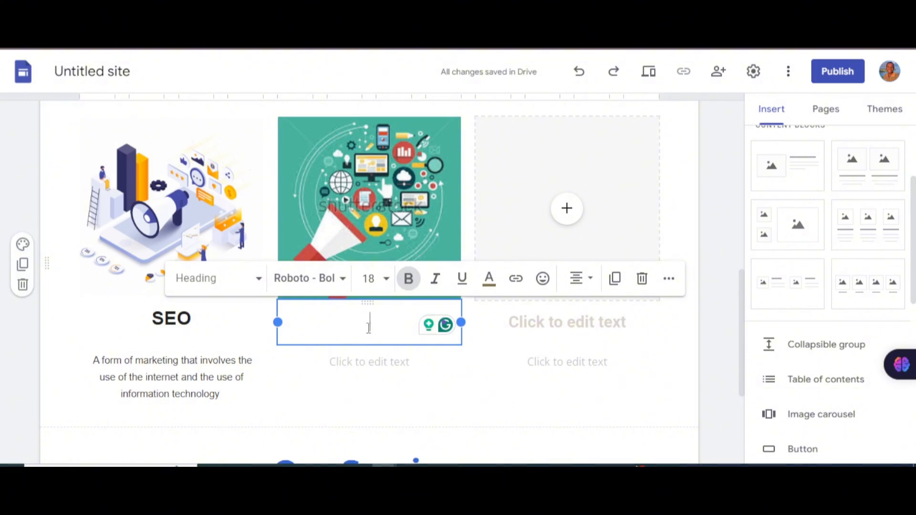
pyautogui.write('Digital Marketing')
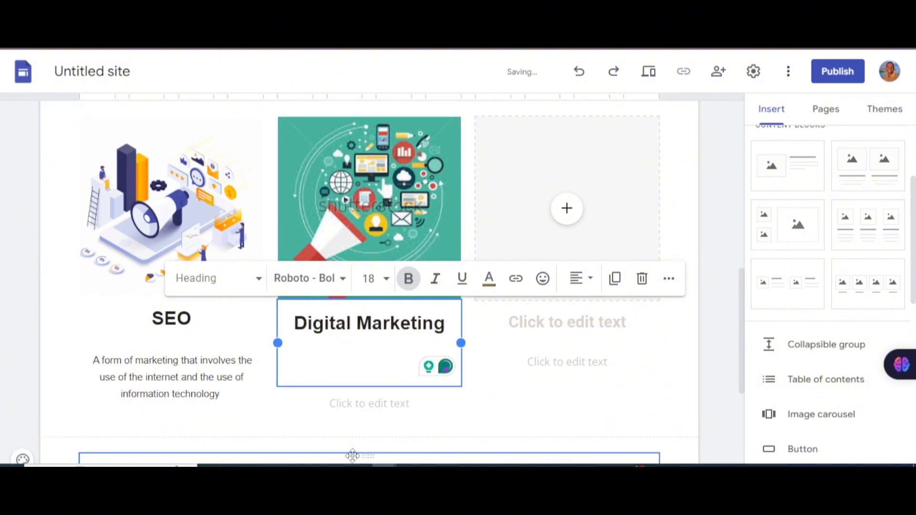
pyautogui.press('BackSpace')
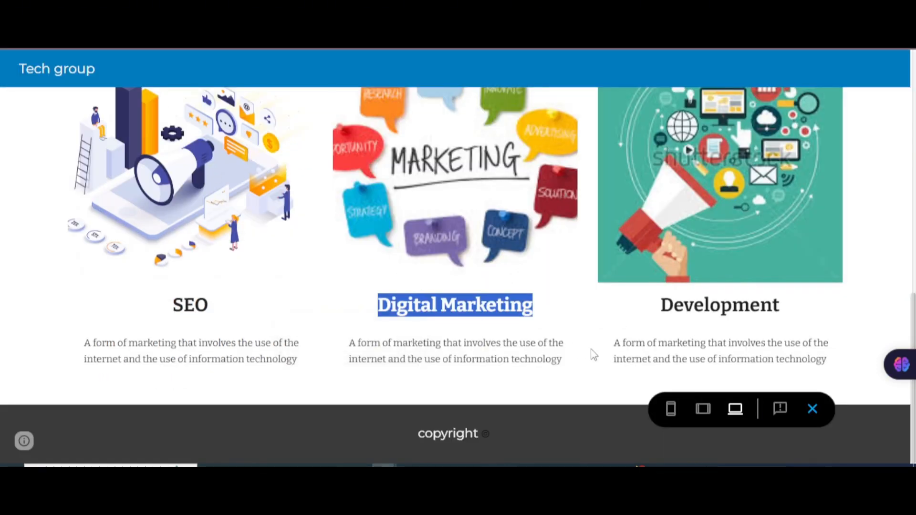
# Step: Paste the marketing description under the Digital Marketing heading
pyautogui.moveTo(567, 359); pyautogui.dragTo(341, 344)
pyautogui.hotkey('ctrl', 'c')
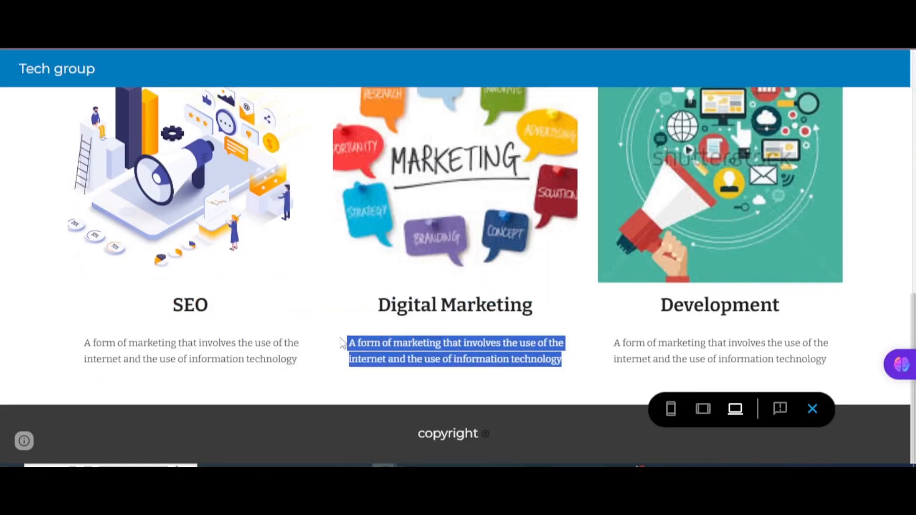
pyautogui.click(313, 24)
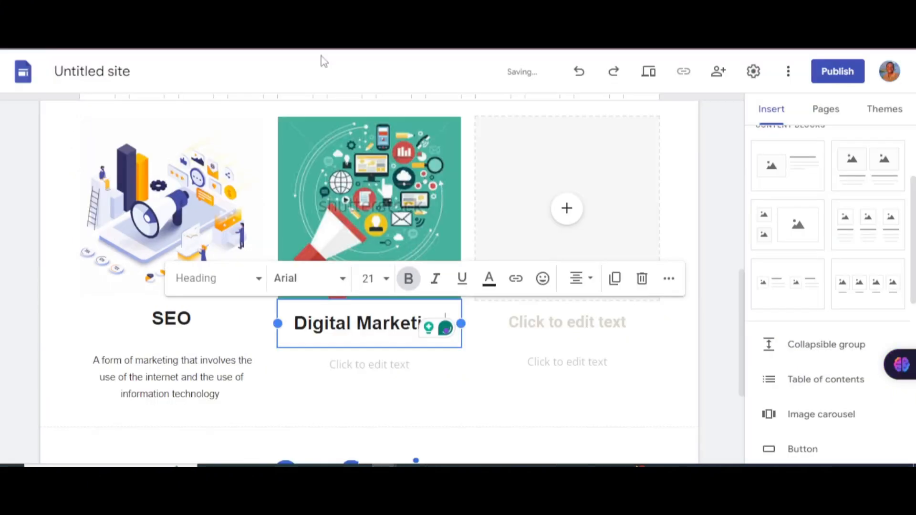
pyautogui.click(361, 366)
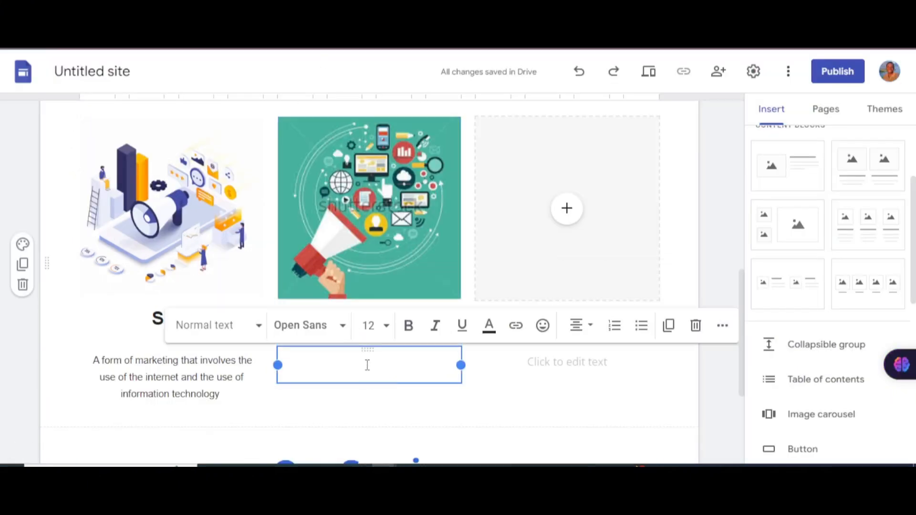
pyautogui.hotkey('ctrl', 'v')
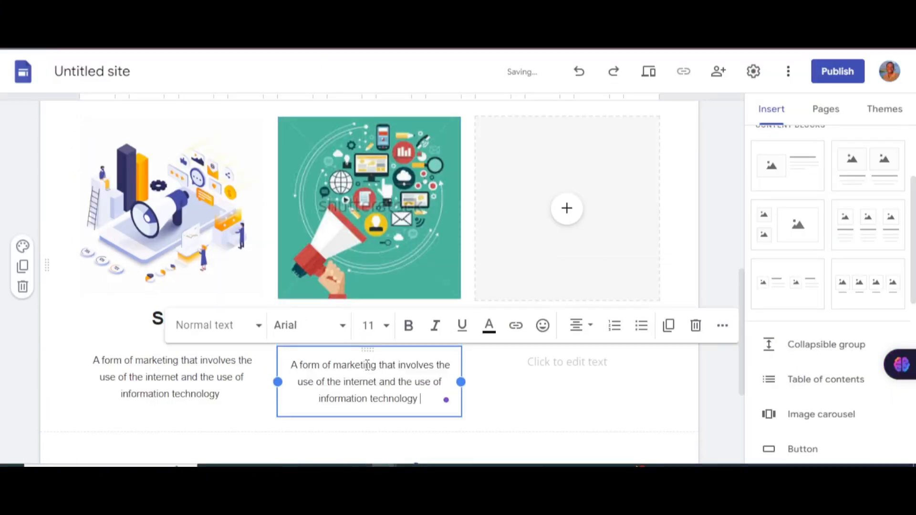
pyautogui.click(173, 202)
pyautogui.click(342, 384)
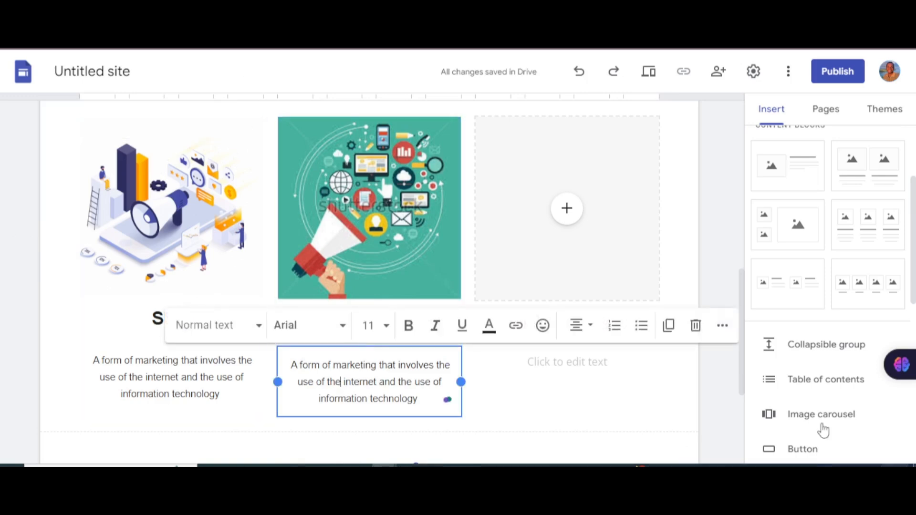
pyautogui.click(567, 208)
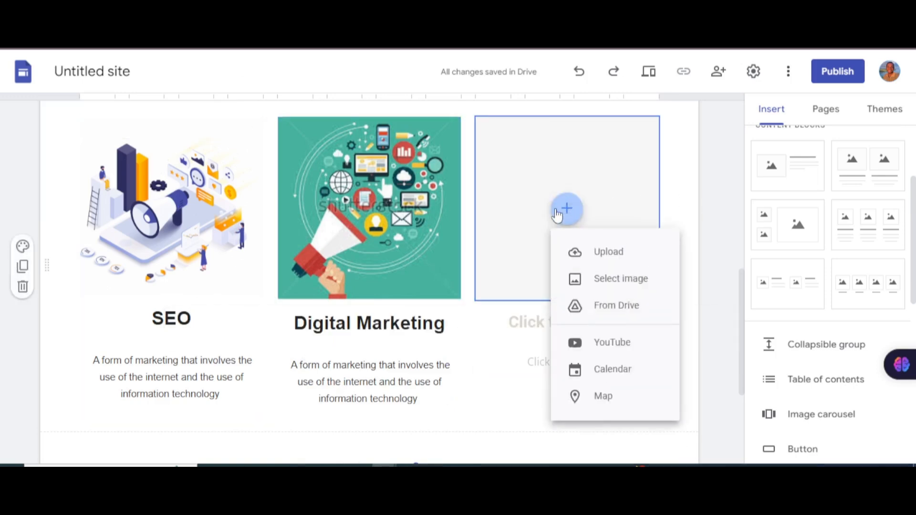
# Step: Upload 'didtal m' into the third column and title it 'Development'
pyautogui.click(615, 253)
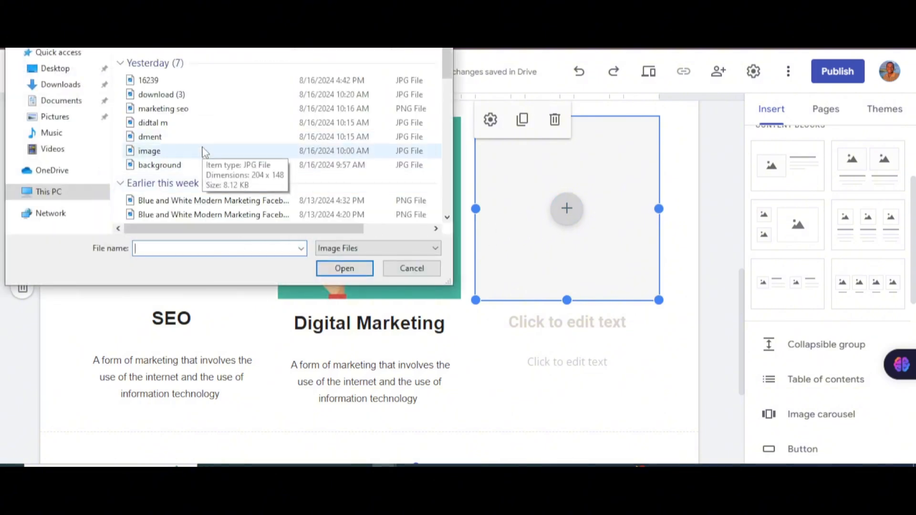
pyautogui.click(205, 123)
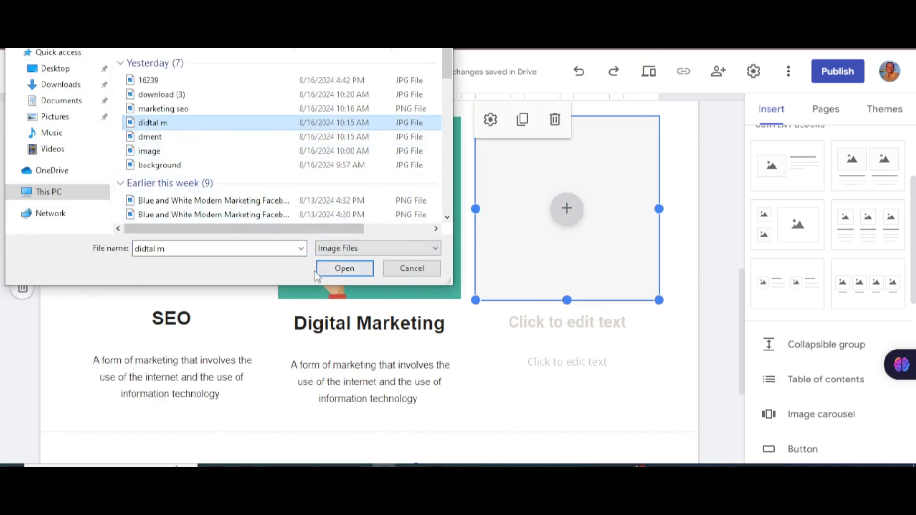
pyautogui.click(336, 270)
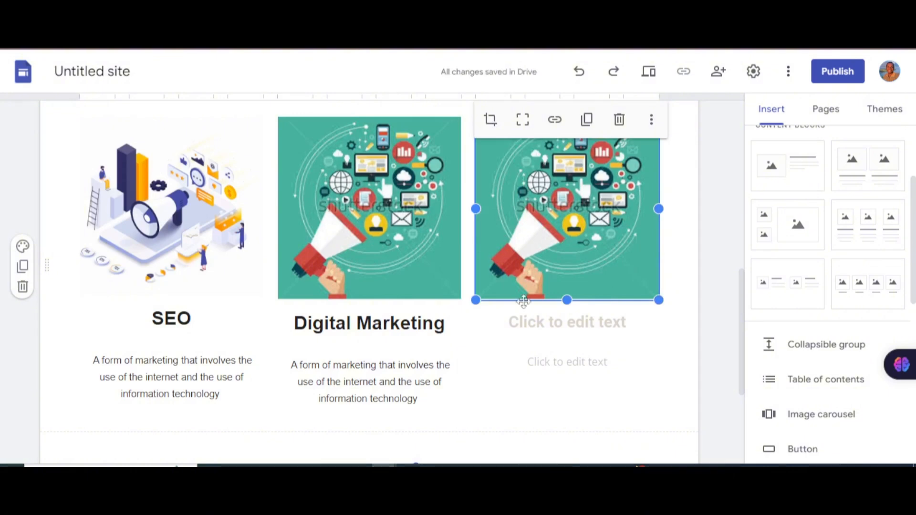
pyautogui.click(532, 321)
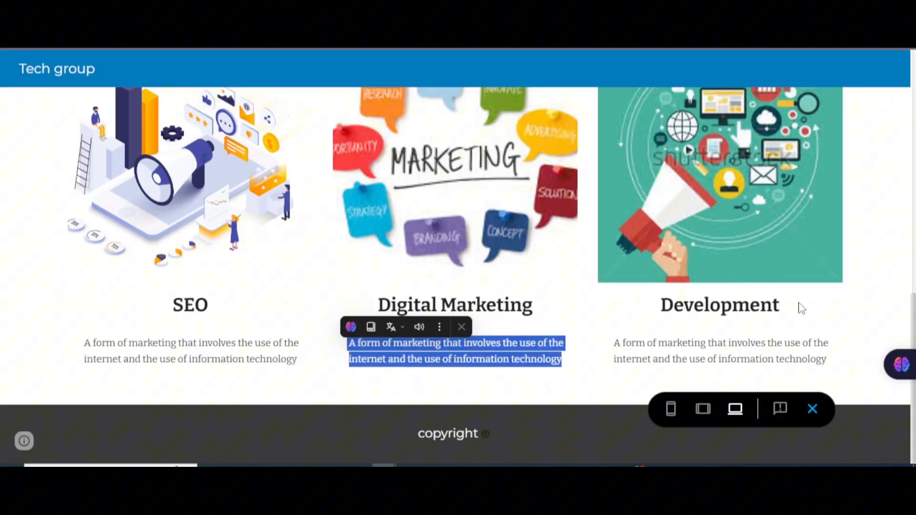
pyautogui.moveTo(802, 308); pyautogui.dragTo(641, 310)
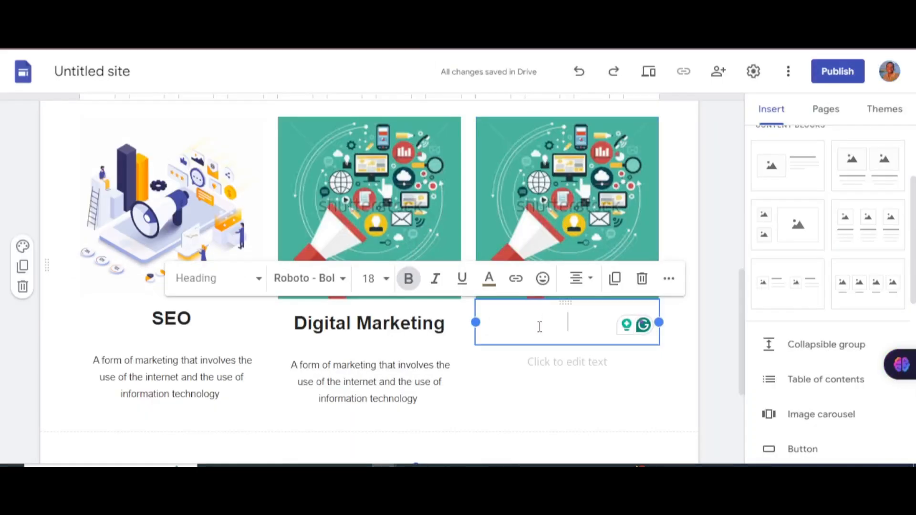
pyautogui.write('Development')
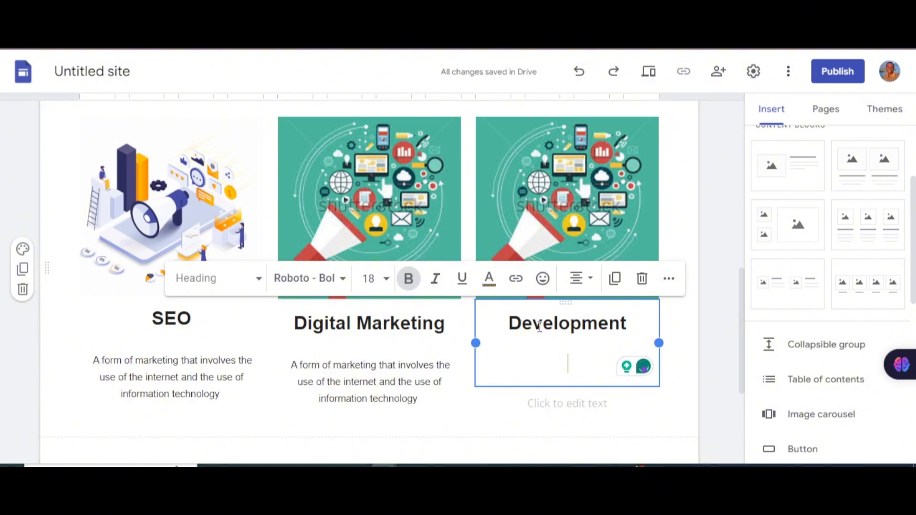
pyautogui.press('BackSpace')
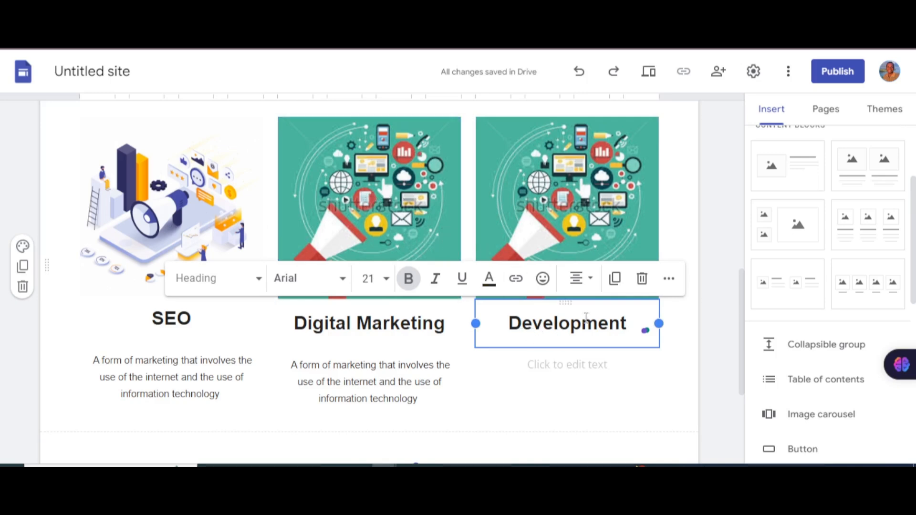
# Step: Paste the reference description under 'Development' and delete the trailing blank line
pyautogui.scroll(-2, 443, 275)
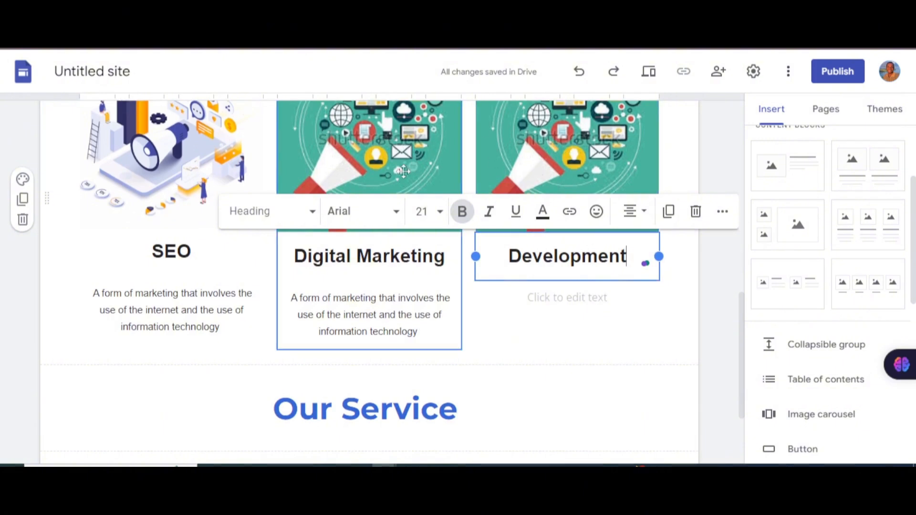
pyautogui.scroll(3, 403, 172)
pyautogui.hotkey('ctrl', 'Tab')
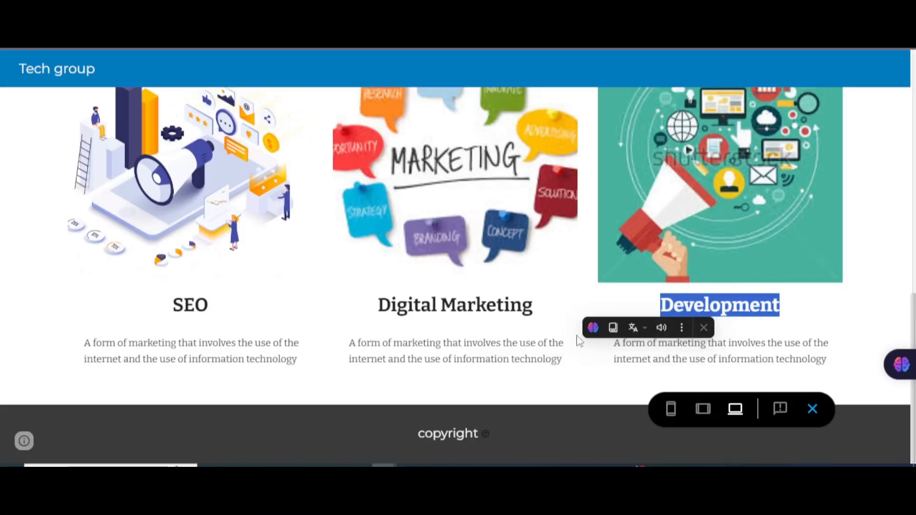
pyautogui.moveTo(619, 347); pyautogui.dragTo(817, 358)
pyautogui.hotkey('ctrl', 'c')
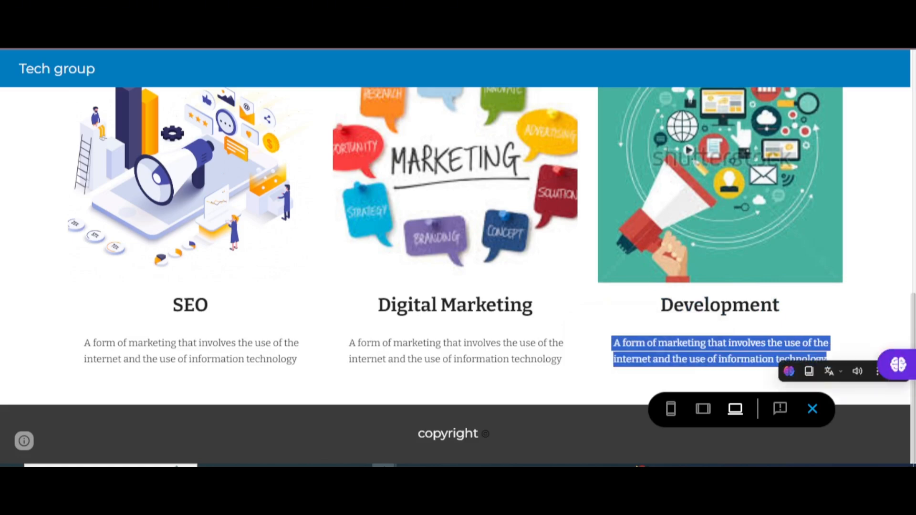
pyautogui.hotkey('ctrl', 'Tab')
pyautogui.scroll(-5, 593, 327)
pyautogui.click(560, 239)
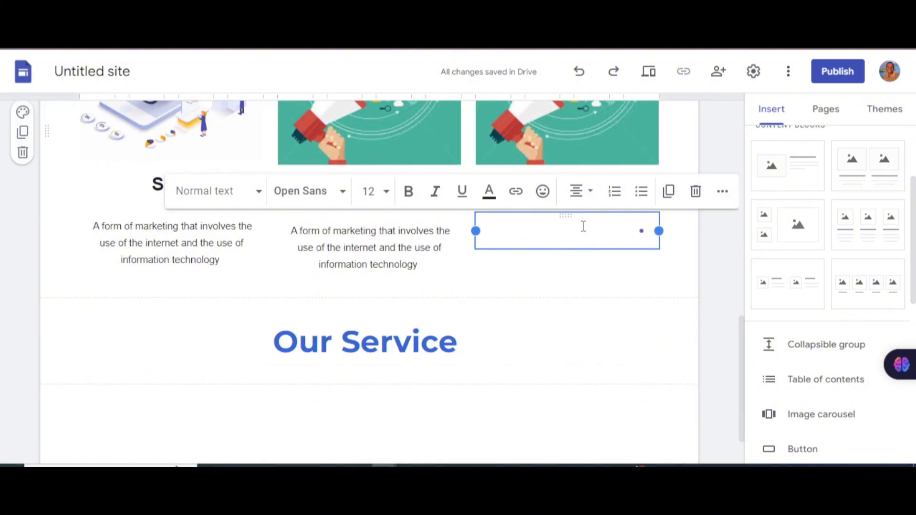
pyautogui.hotkey('ctrl', 'v')
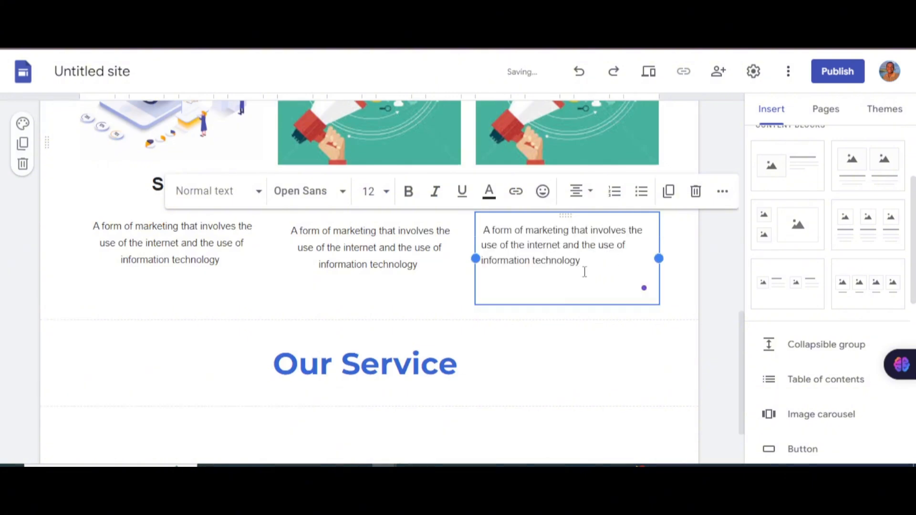
pyautogui.press('BackSpace')
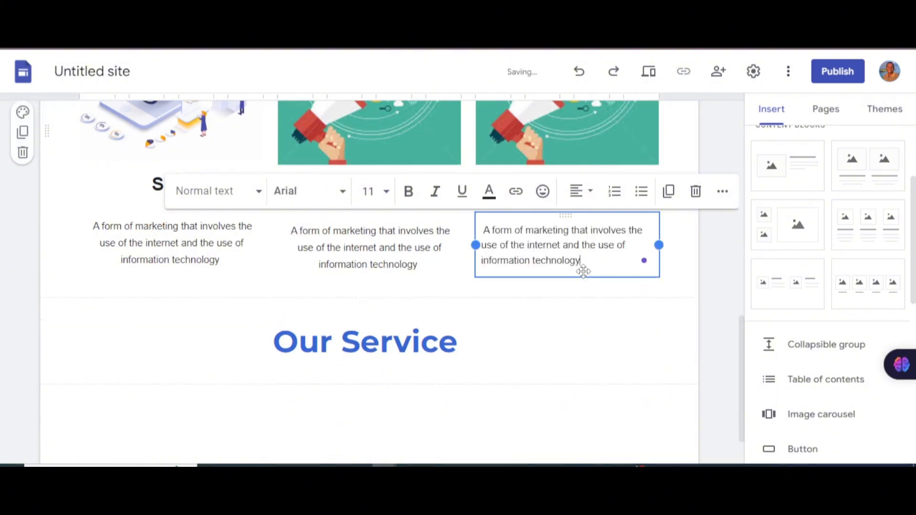
# Step: Centre-align the third column's description to match the other two
pyautogui.click(424, 261)
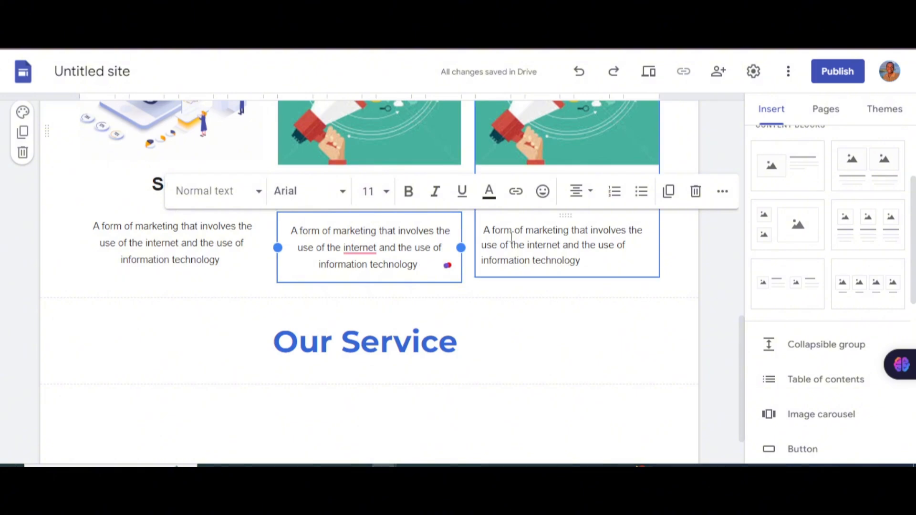
pyautogui.click(512, 231)
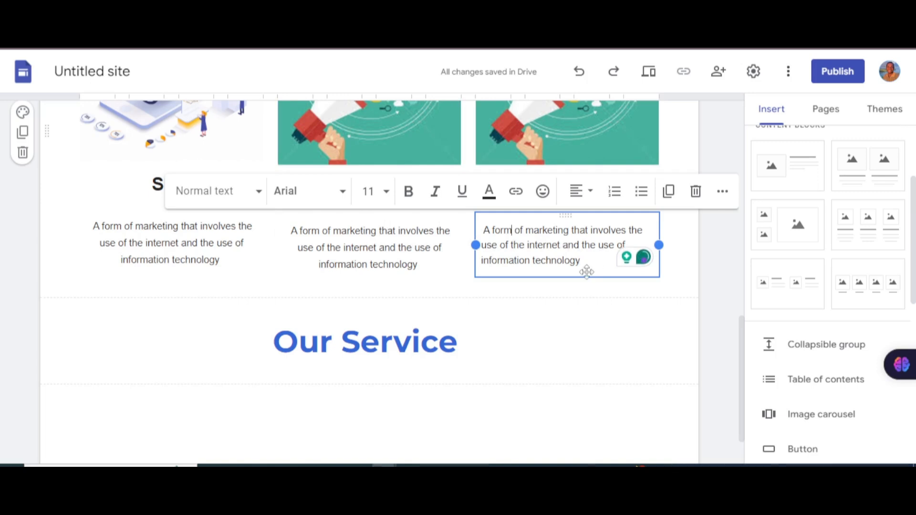
pyautogui.click(589, 191)
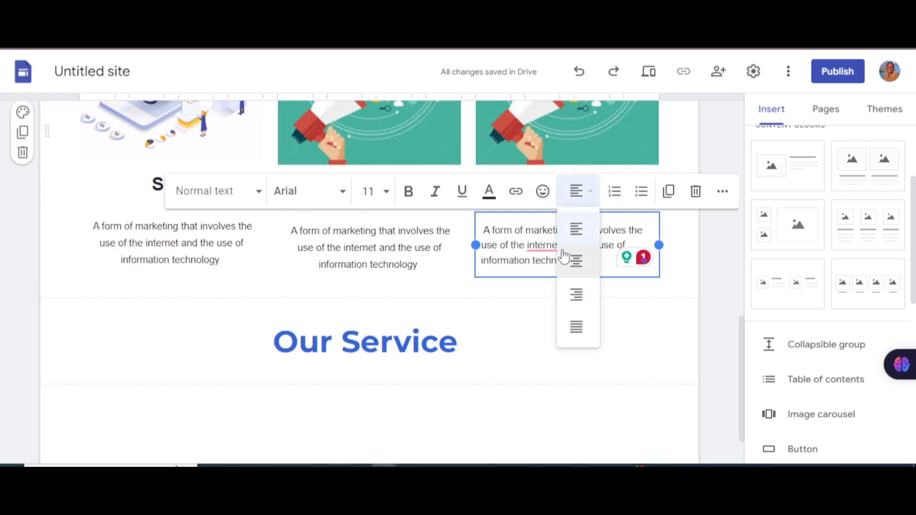
pyautogui.click(583, 260)
pyautogui.click(392, 247)
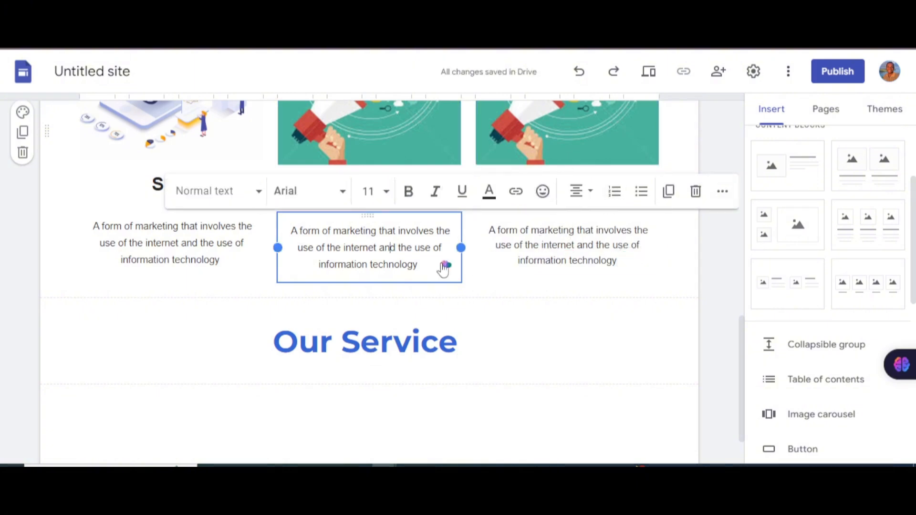
# Step: Scroll through the services section and deselect the service description
pyautogui.scroll(-1, 482, 242)
pyautogui.scroll(4, 429, 225)
pyautogui.scroll(-3, 429, 214)
pyautogui.scroll(-2, 470, 209)
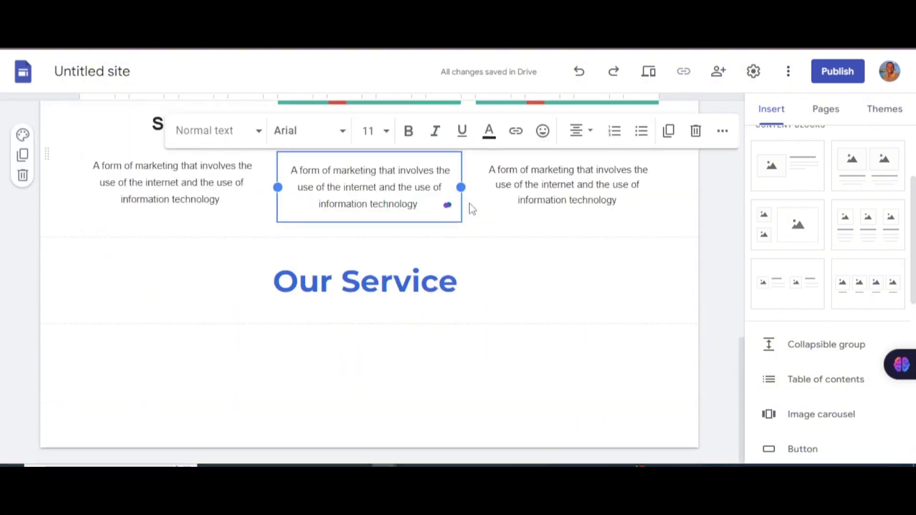
pyautogui.scroll(7, 430, 205)
pyautogui.scroll(5, 421, 204)
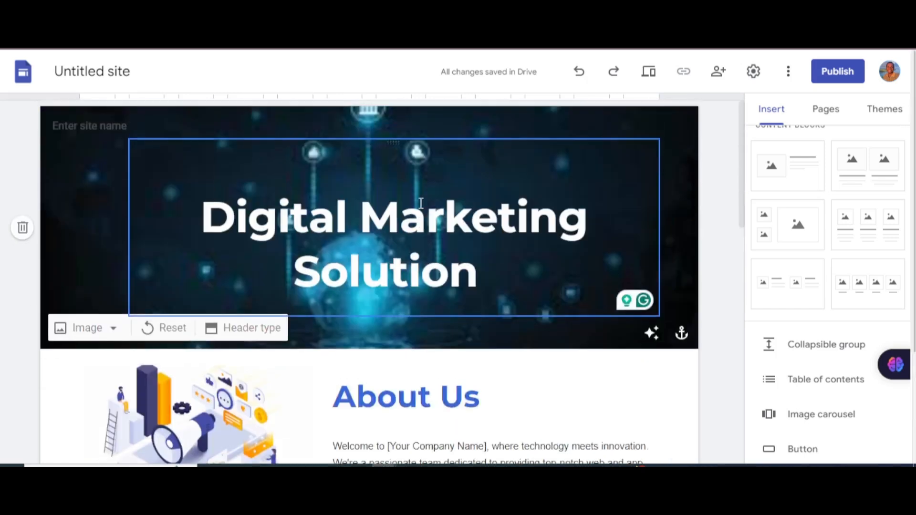
pyautogui.scroll(-13, 479, 257)
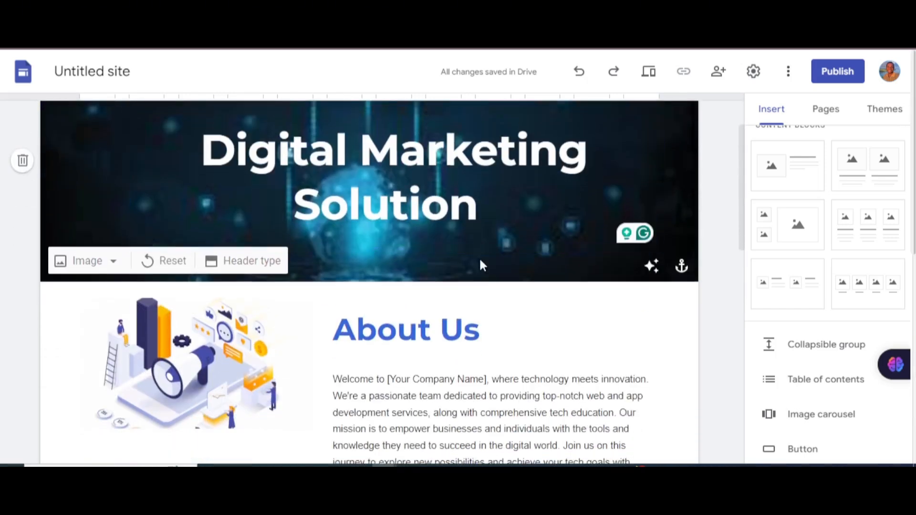
pyautogui.scroll(-2, 483, 251)
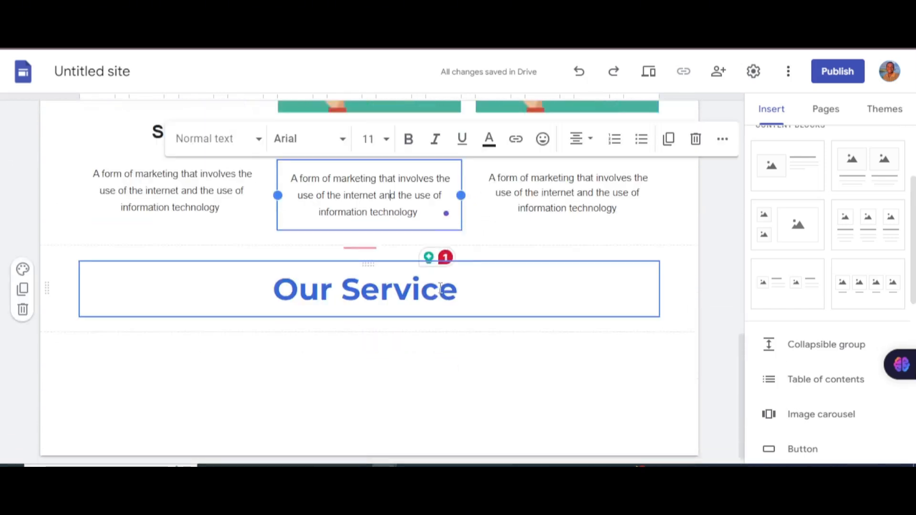
pyautogui.click(506, 330)
pyautogui.scroll(8, 479, 257)
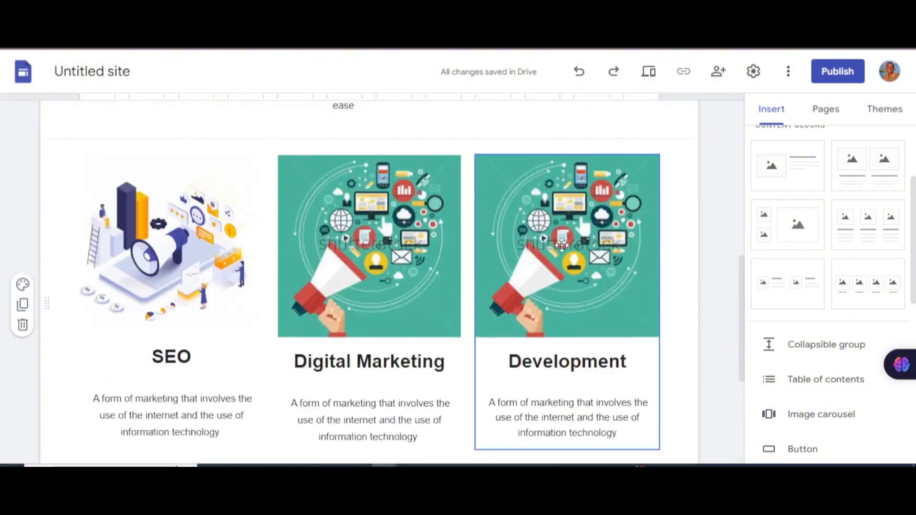
pyautogui.scroll(-6, 479, 301)
pyautogui.scroll(-2, 479, 301)
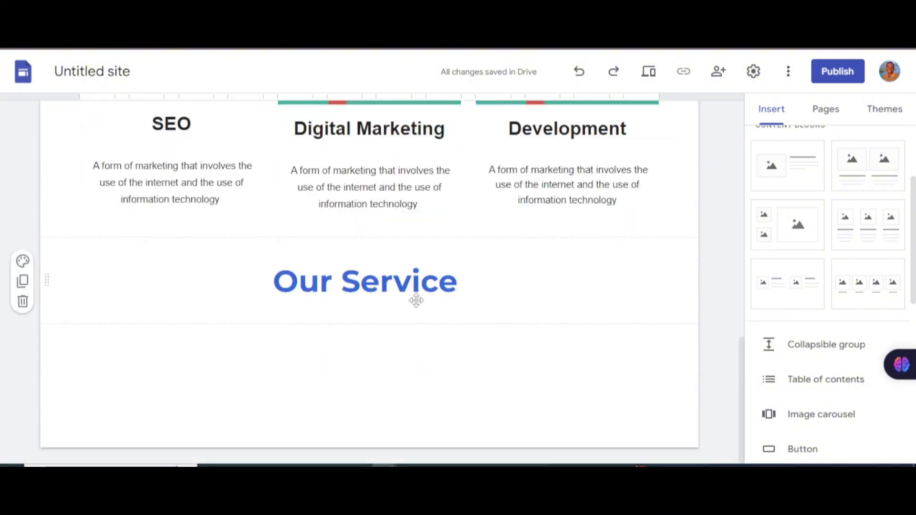
# Step: Repeatedly select and deselect the Our Service heading while checking the section layout
pyautogui.click(419, 286)
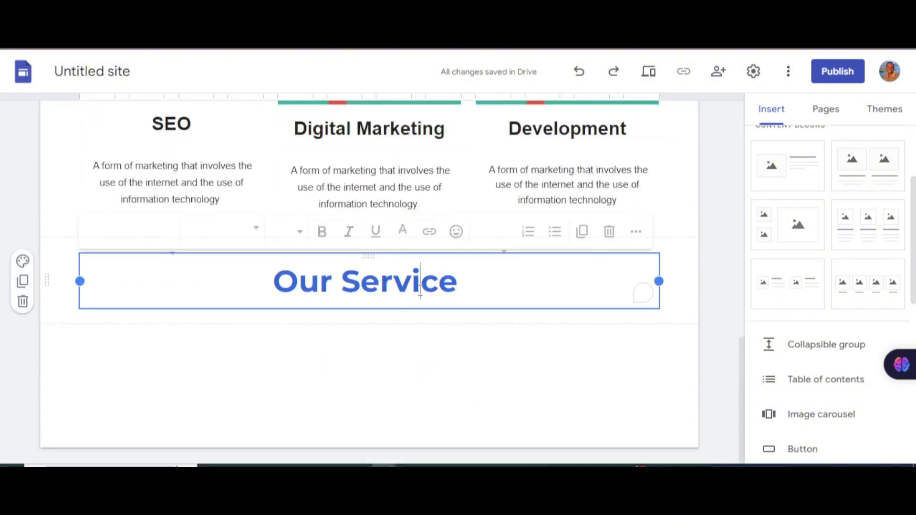
pyautogui.click(466, 377)
pyautogui.click(525, 294)
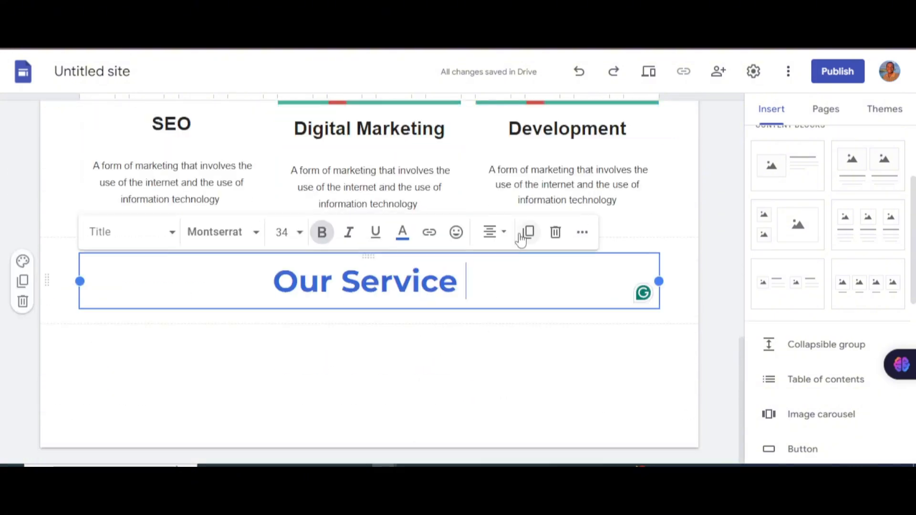
pyautogui.click(523, 359)
pyautogui.scroll(6, 557, 282)
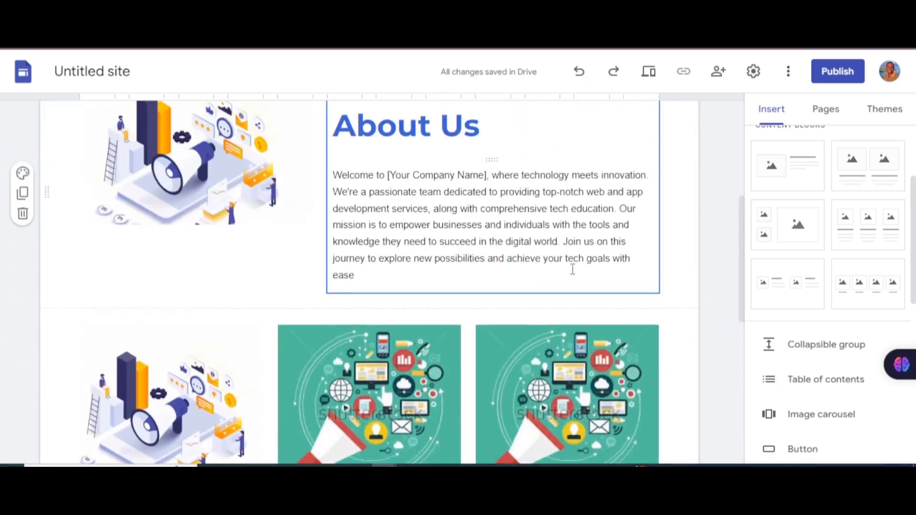
pyautogui.scroll(-6, 572, 268)
pyautogui.click(580, 260)
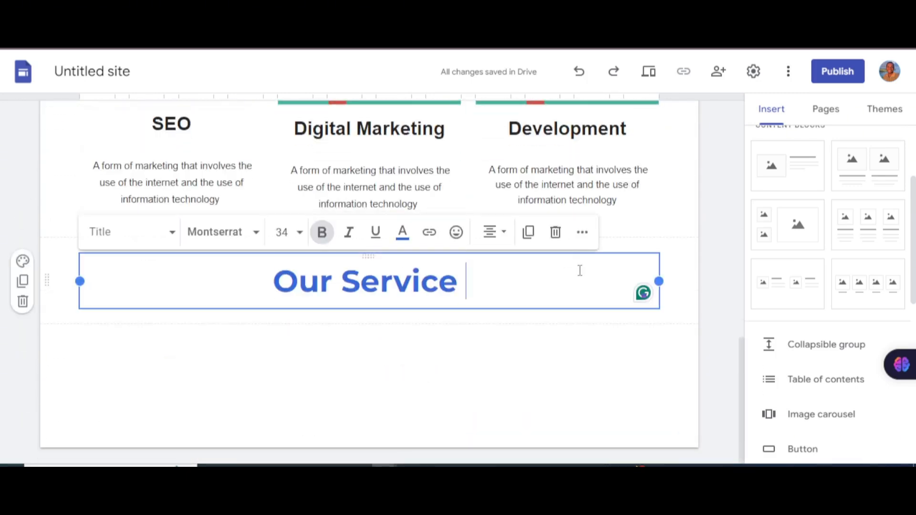
pyautogui.click(482, 364)
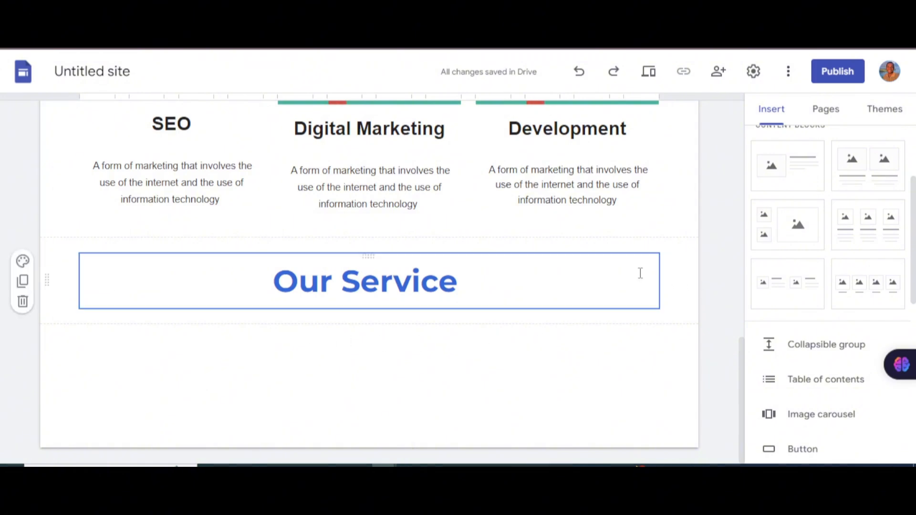
pyautogui.click(640, 273)
pyautogui.click(621, 336)
pyautogui.click(557, 267)
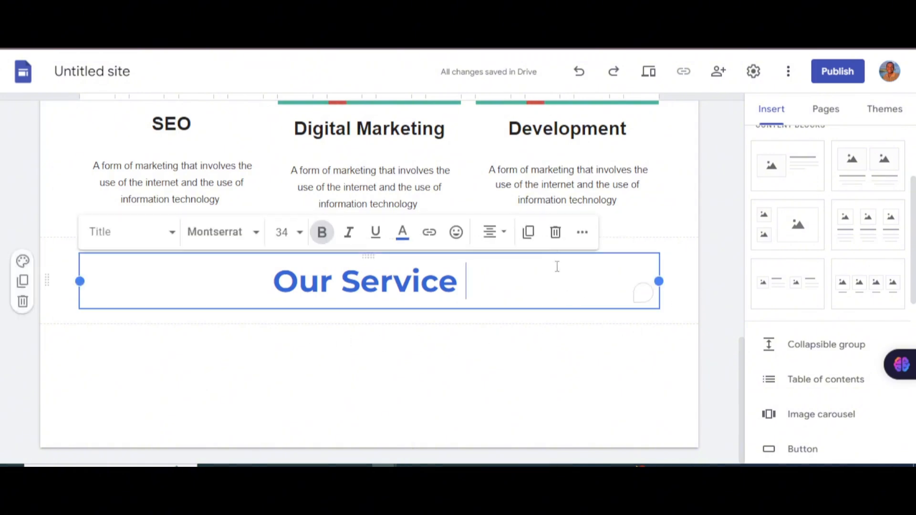
pyautogui.scroll(5, 541, 360)
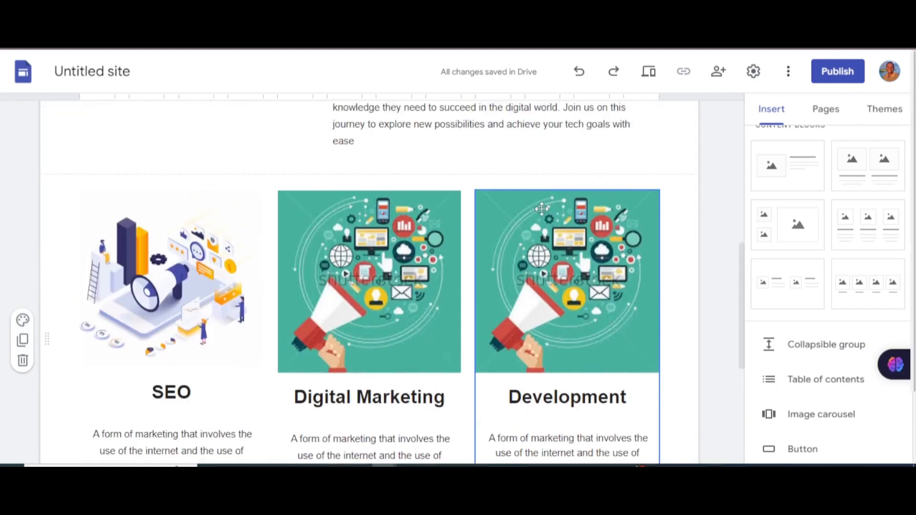
pyautogui.scroll(-1, 551, 210)
pyautogui.scroll(-1, 551, 210)
pyautogui.scroll(7, 539, 211)
pyautogui.scroll(-8, 525, 212)
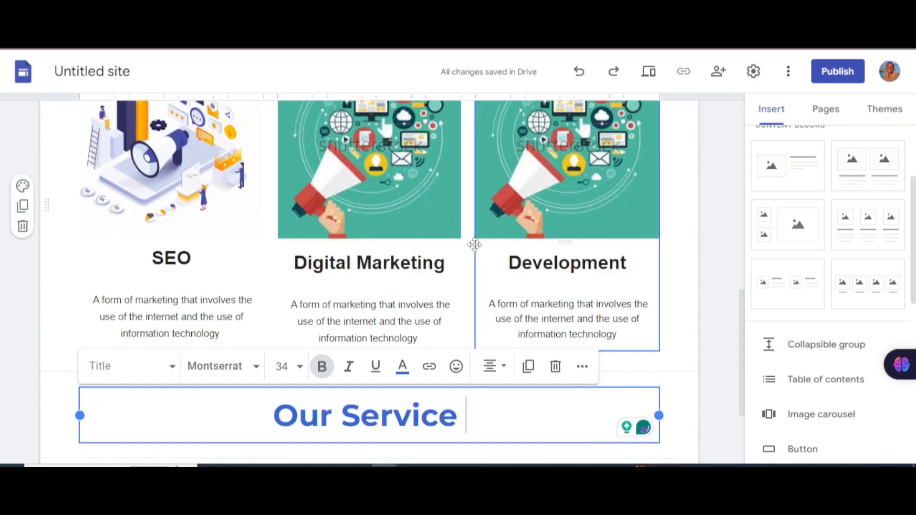
pyautogui.scroll(3, 681, 213)
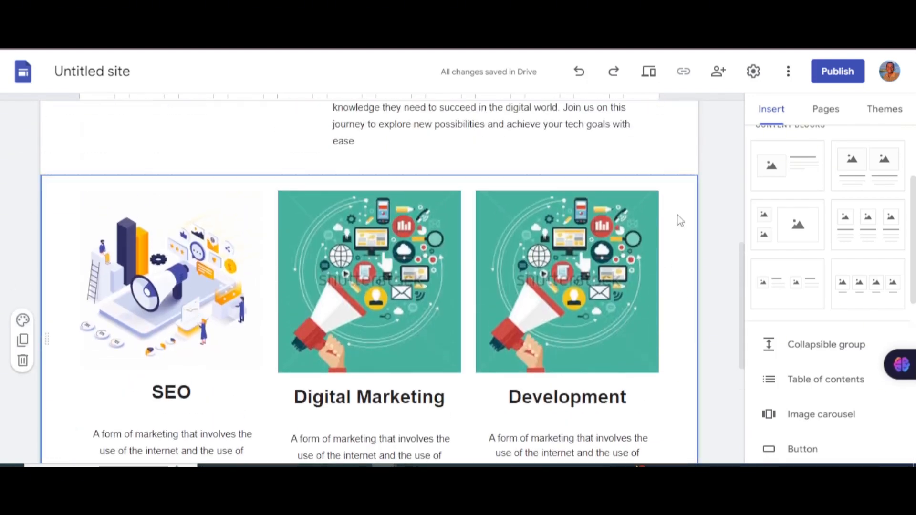
pyautogui.scroll(-1, 474, 218)
pyautogui.scroll(-5, 474, 218)
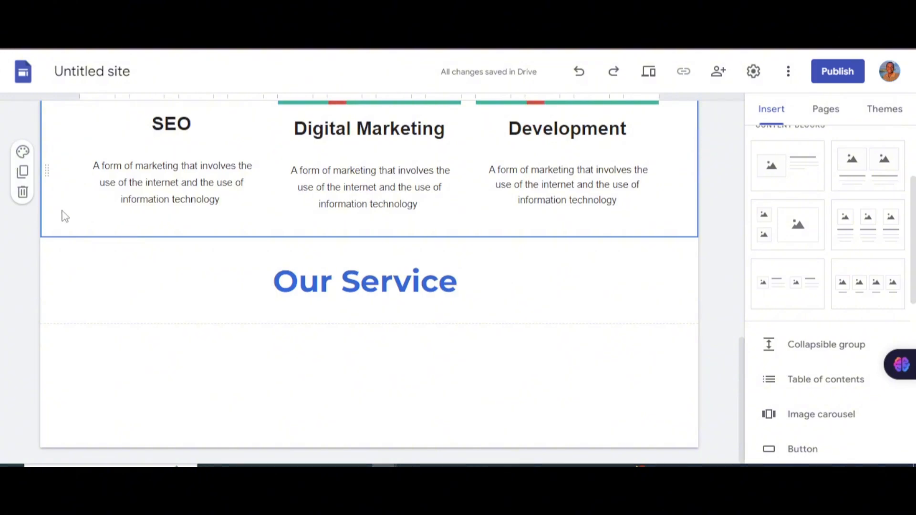
# Step: Delete the SEO, Digital Marketing and Development three-column section
pyautogui.click(23, 191)
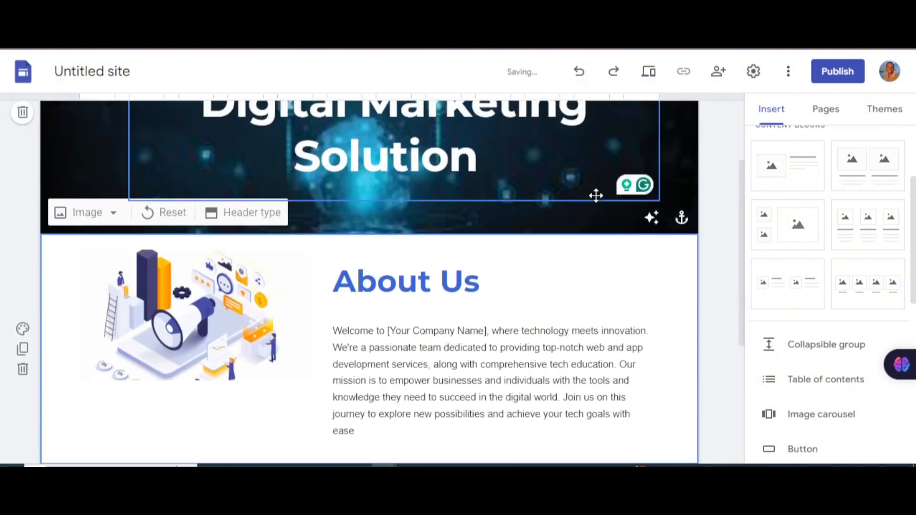
pyautogui.scroll(-3, 547, 200)
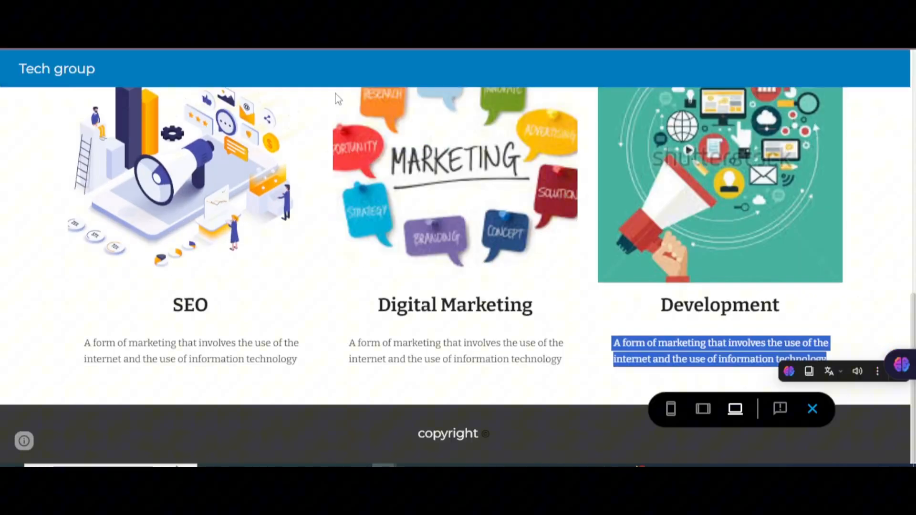
pyautogui.scroll(10, 518, 211)
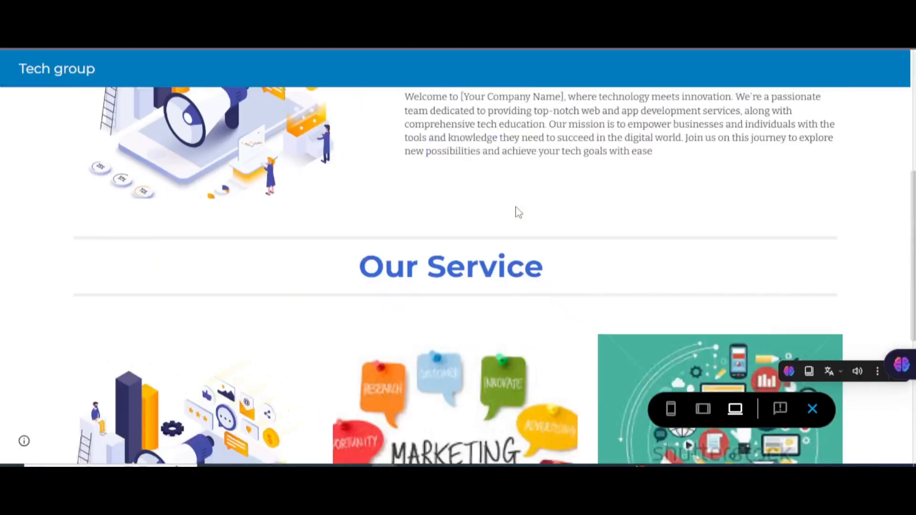
pyautogui.scroll(2, 518, 215)
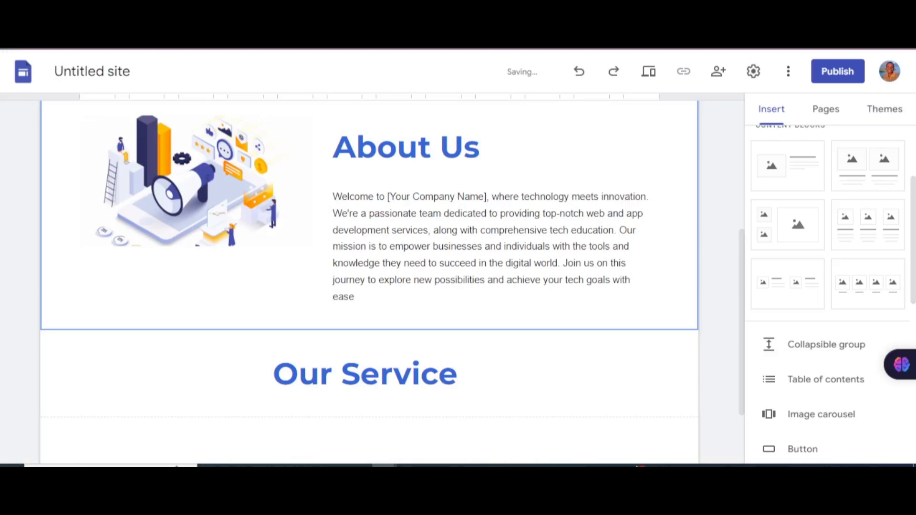
pyautogui.scroll(-3, 470, 332)
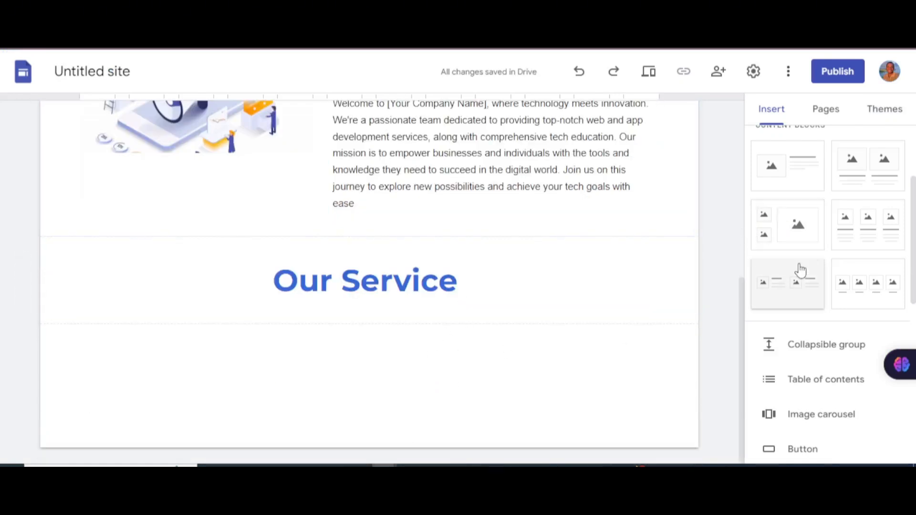
# Step: Insert a new three-column image-and-text section and place it below Our Service
pyautogui.click(865, 225)
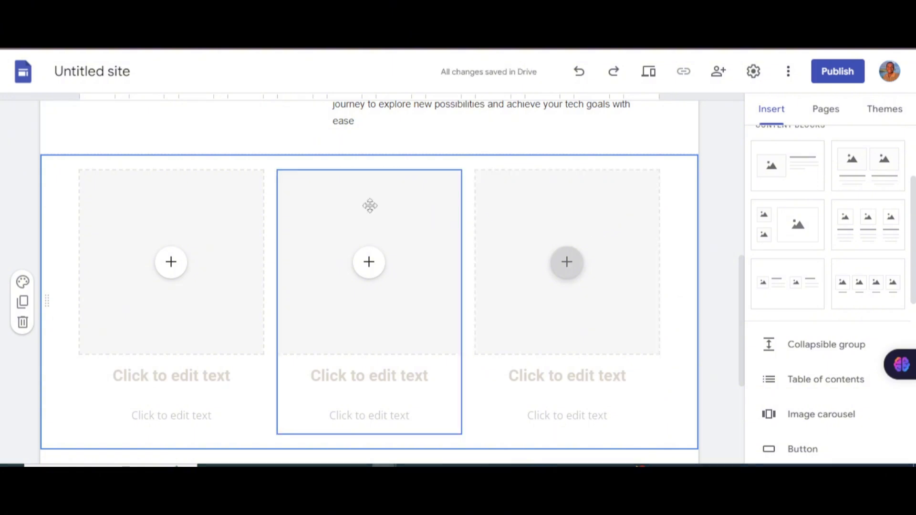
pyautogui.scroll(-4, 449, 150)
pyautogui.scroll(8, 439, 289)
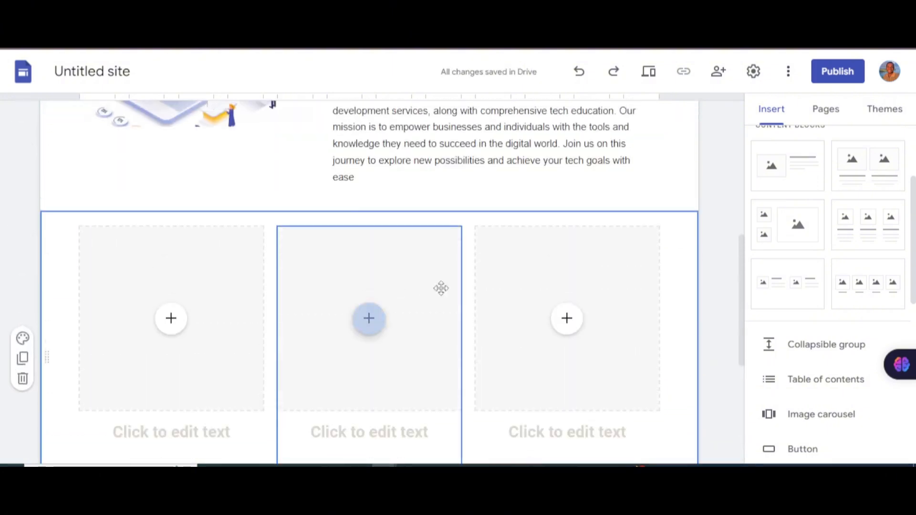
pyautogui.scroll(4, 514, 291)
pyautogui.scroll(-10, 516, 299)
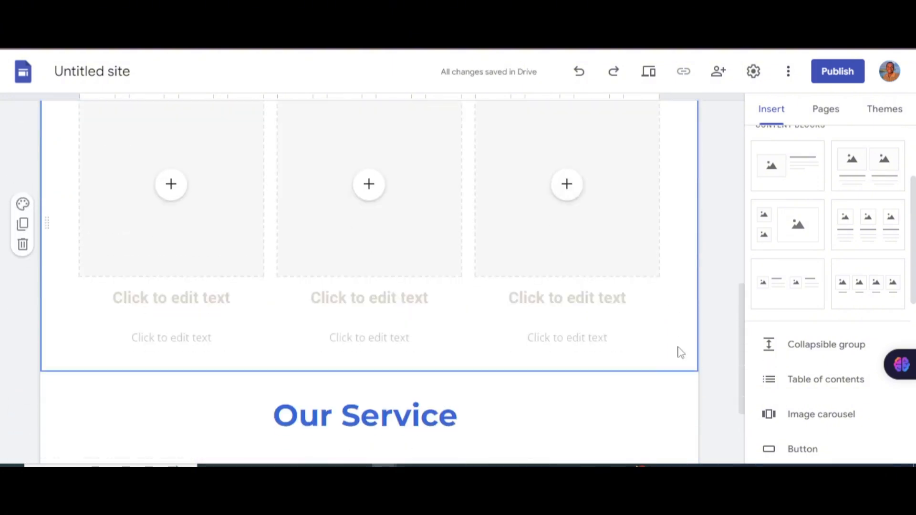
pyautogui.moveTo(627, 371); pyautogui.dragTo(630, 370)
pyautogui.scroll(-5, 663, 313)
pyautogui.scroll(2, 428, 267)
# Step: Upload images into the first and second columns, including 'marketing seo'
pyautogui.click(170, 268)
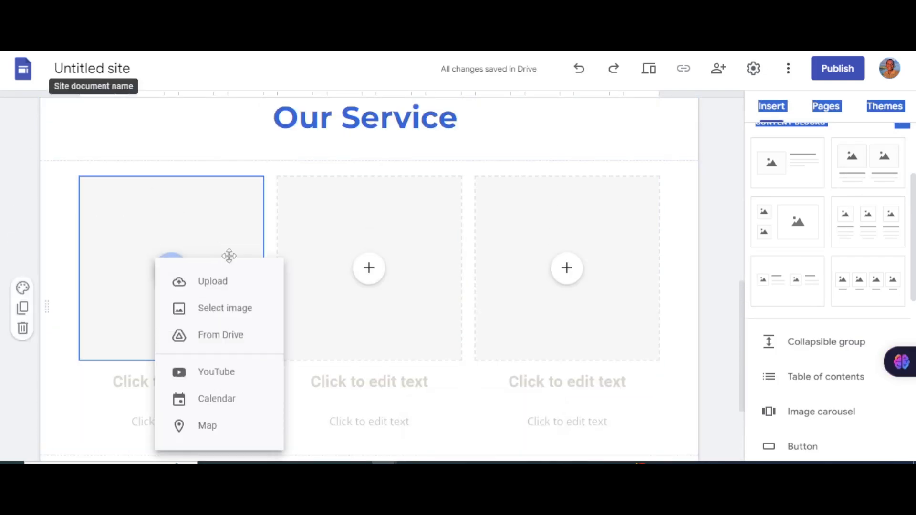
pyautogui.click(212, 281)
pyautogui.click(345, 265)
pyautogui.click(369, 267)
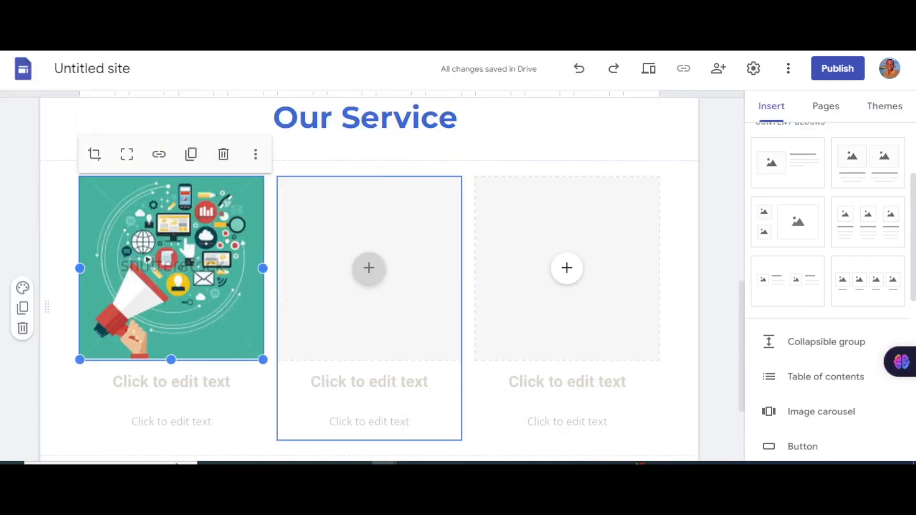
pyautogui.click(412, 280)
pyautogui.click(163, 105)
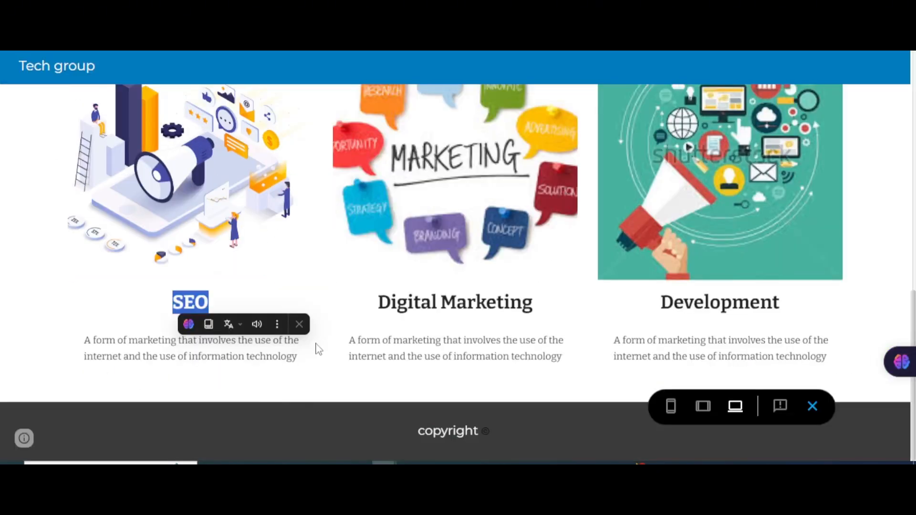
# Step: Paste the SEO description into the first column
pyautogui.moveTo(317, 348); pyautogui.dragTo(58, 364)
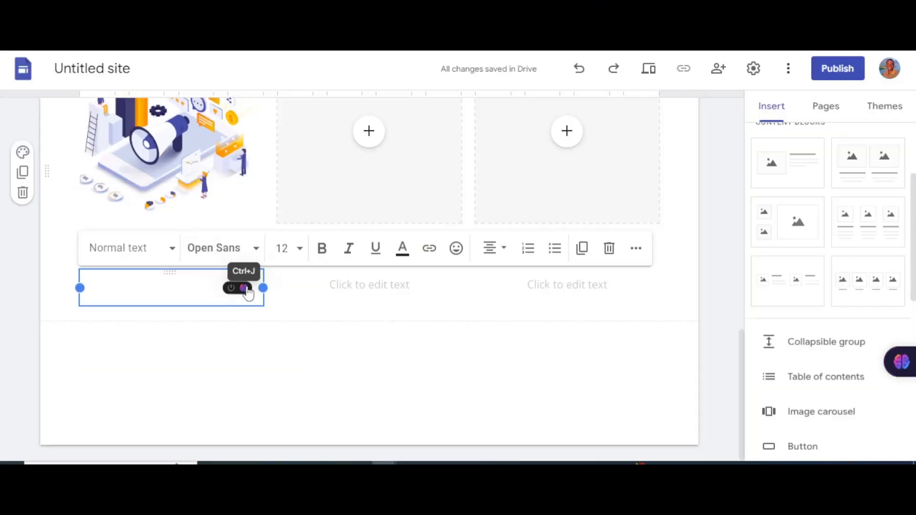
pyautogui.write('A form of marketing that involves the use of the internet and the use of information technology')
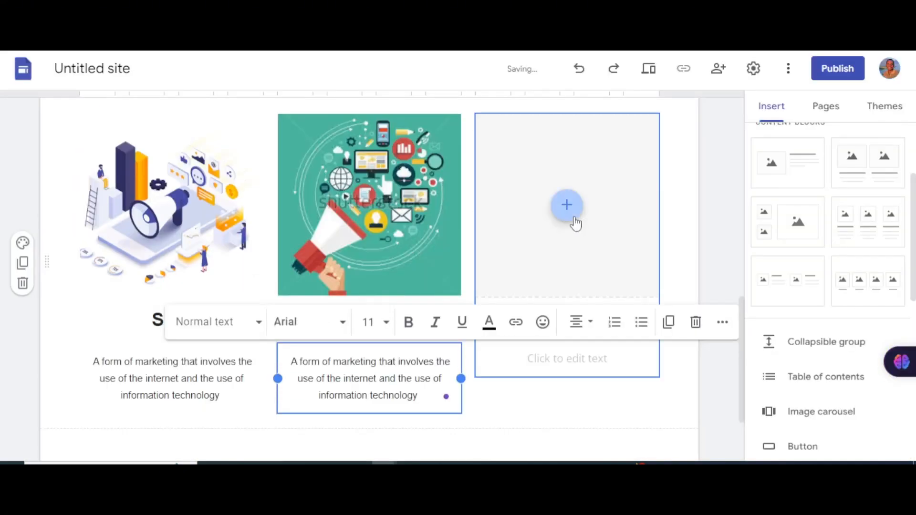
pyautogui.click(567, 205)
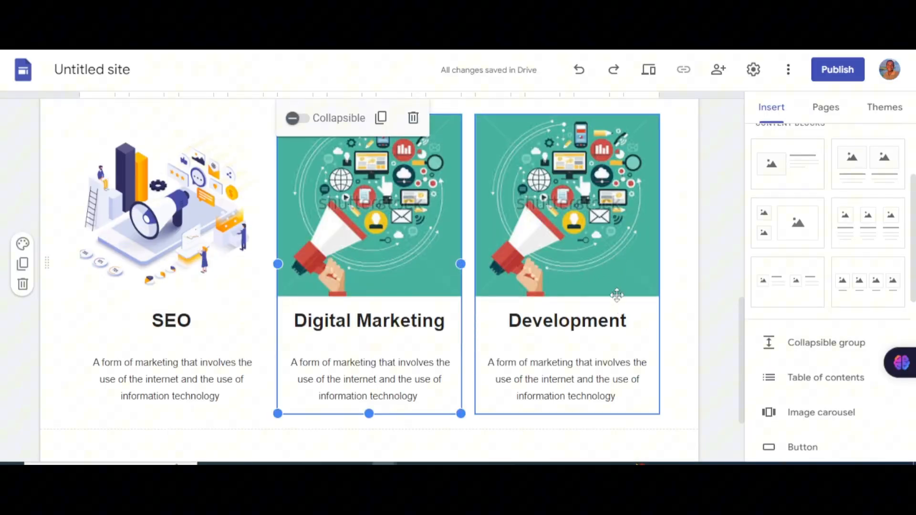
pyautogui.scroll(-3, 617, 295)
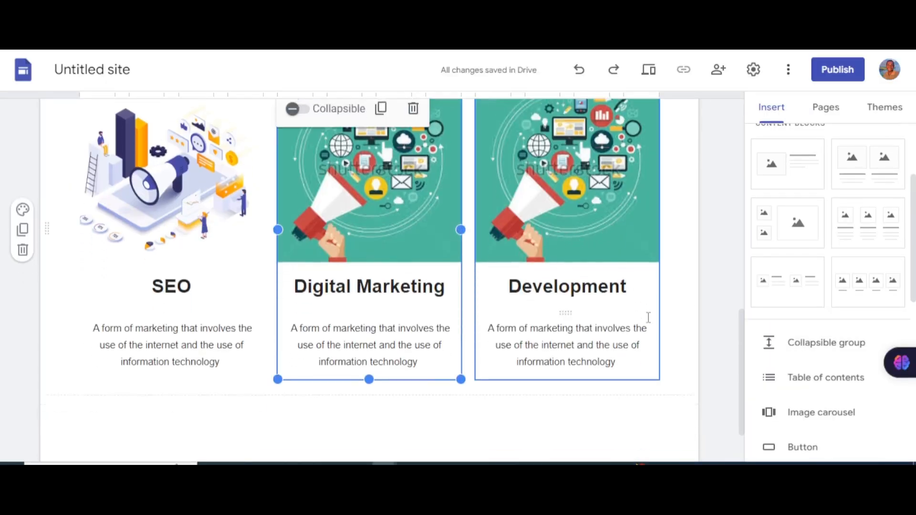
pyautogui.scroll(8, 549, 317)
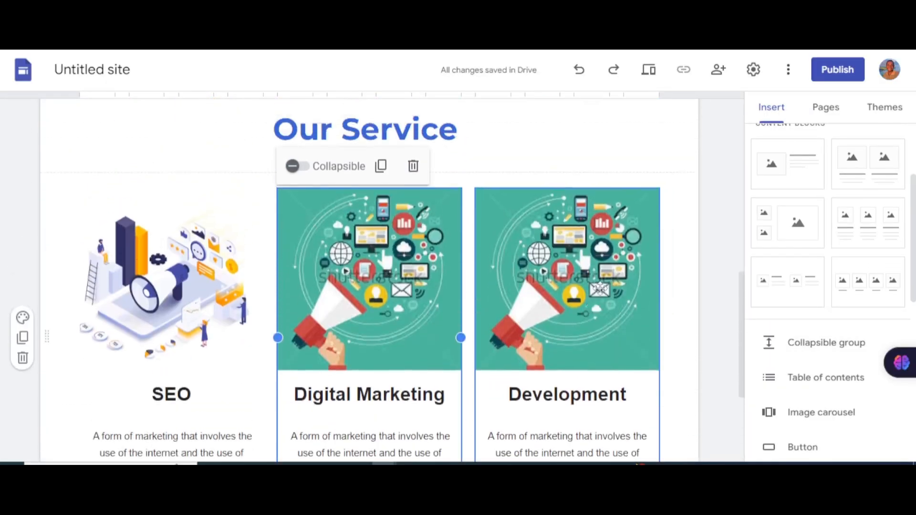
pyautogui.scroll(-2, 457, 289)
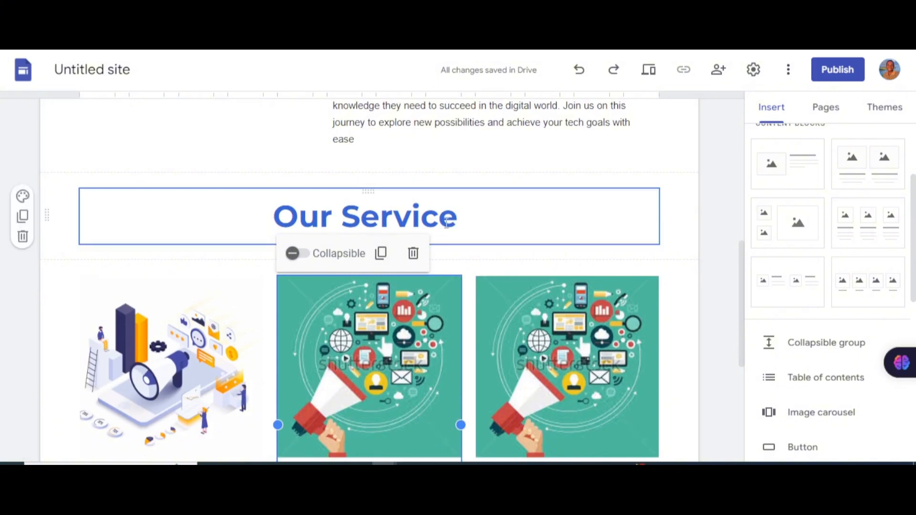
pyautogui.scroll(-3, 499, 282)
pyautogui.scroll(9, 525, 239)
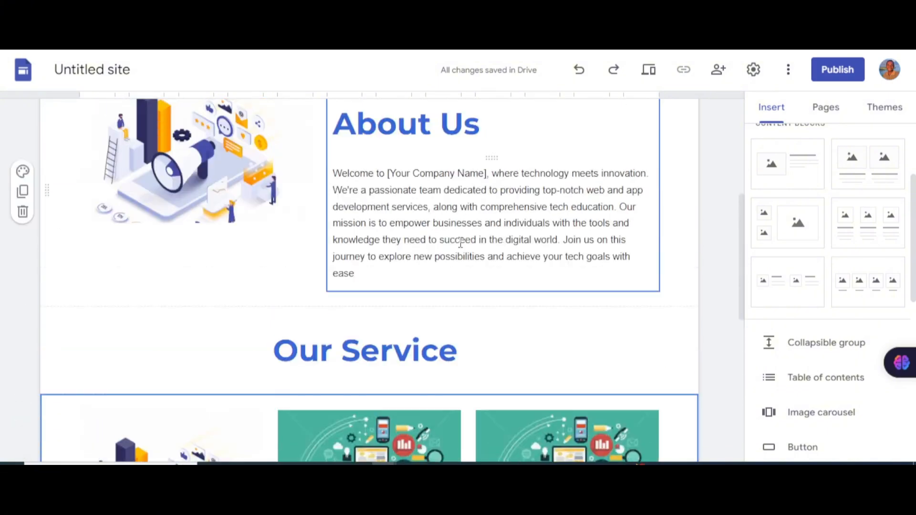
pyautogui.scroll(-4, 473, 259)
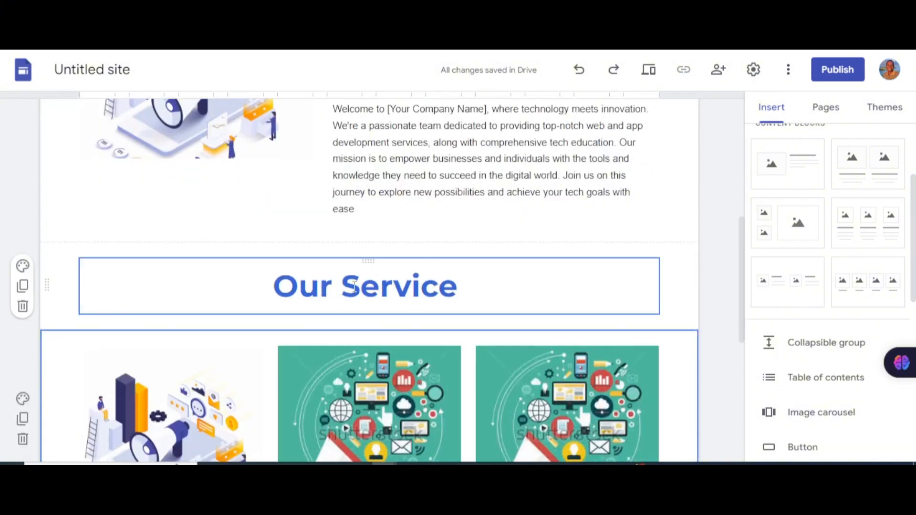
pyautogui.scroll(-5, 363, 306)
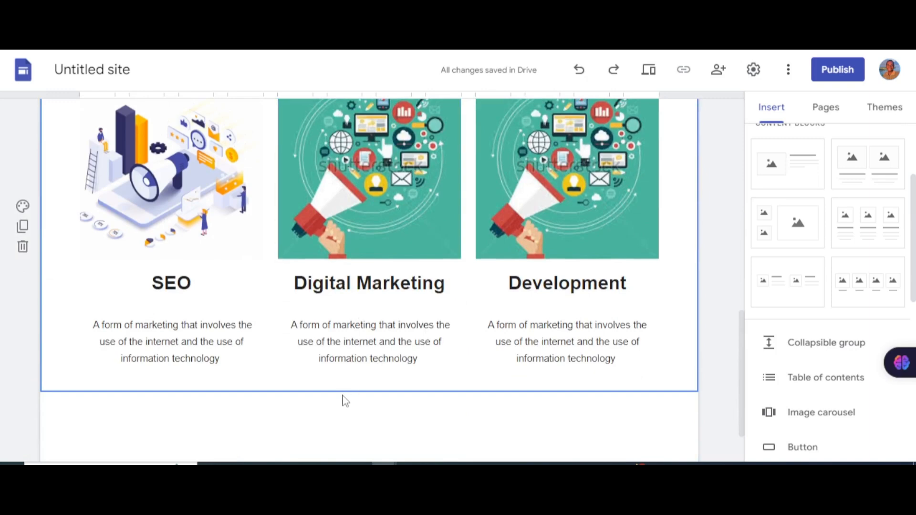
pyautogui.scroll(5, 344, 401)
pyautogui.scroll(-3, 379, 256)
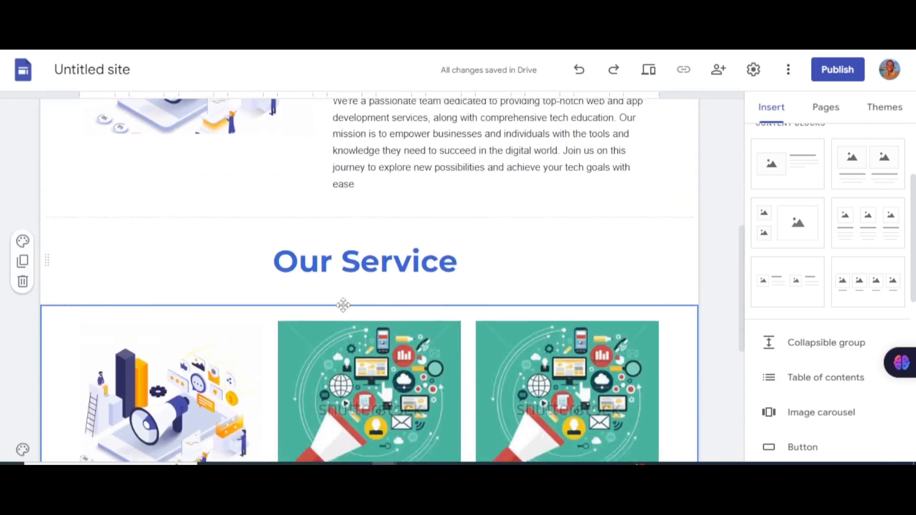
pyautogui.scroll(-2, 461, 203)
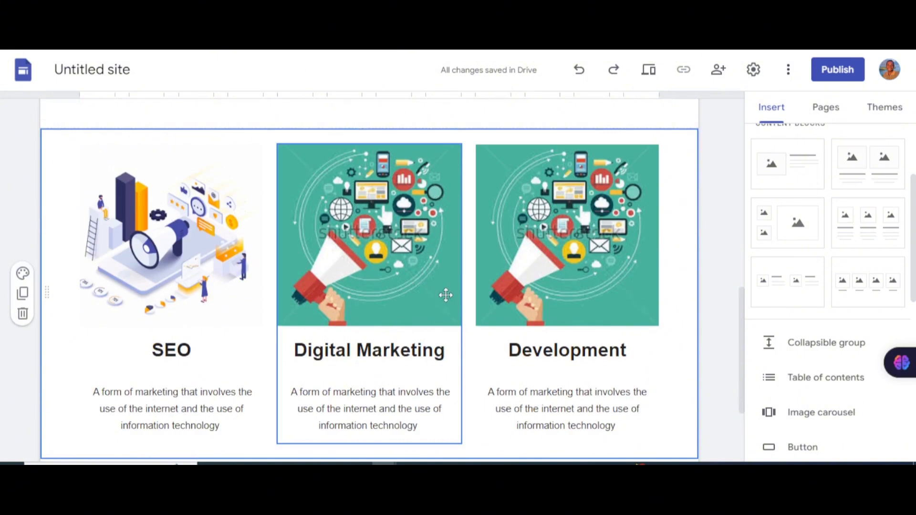
pyautogui.scroll(-2, 446, 296)
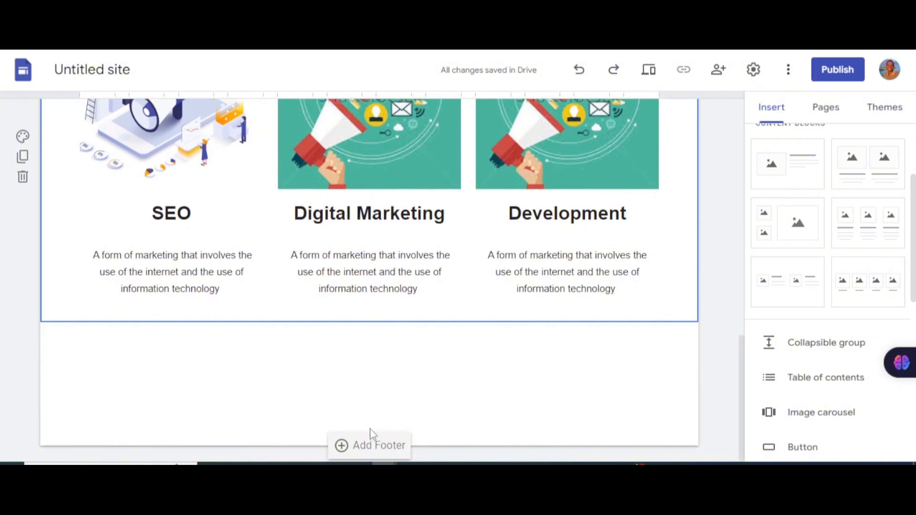
# Step: Add a page footer containing the text 'copyright ©'
pyautogui.click(373, 453)
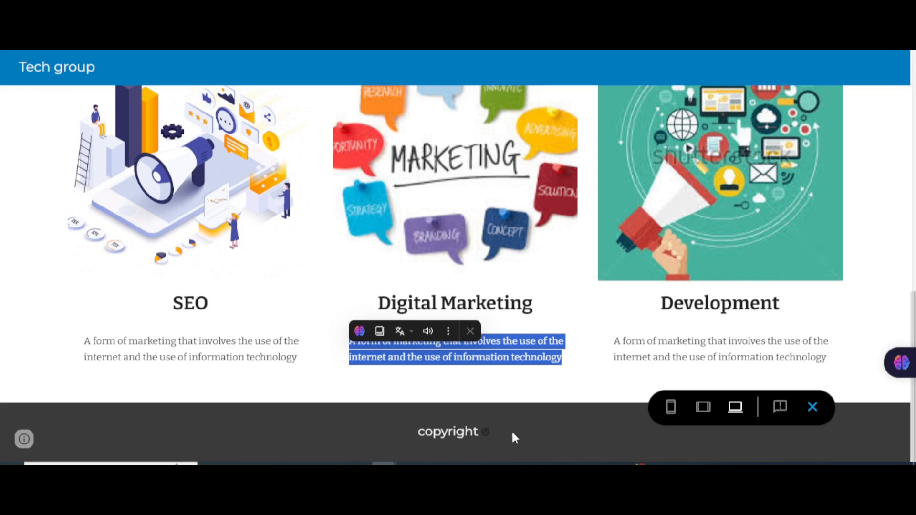
pyautogui.moveTo(513, 437); pyautogui.dragTo(400, 436)
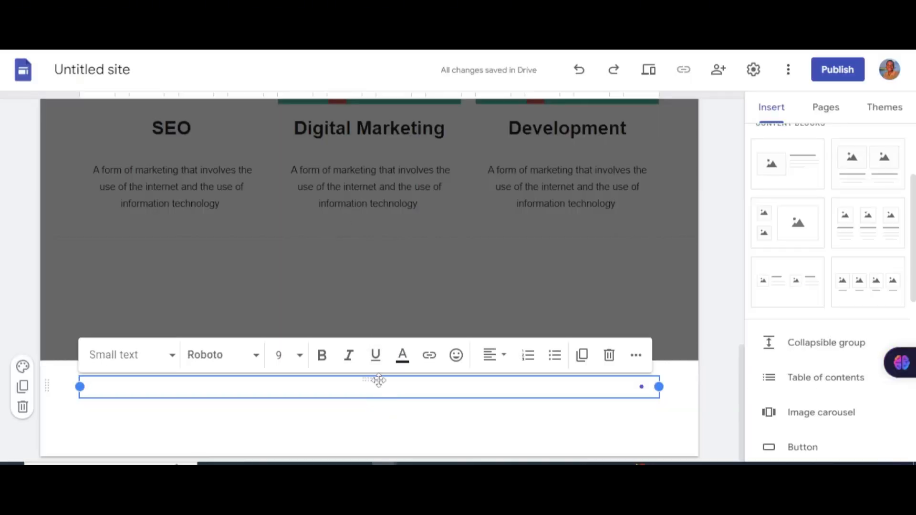
pyautogui.write('©')
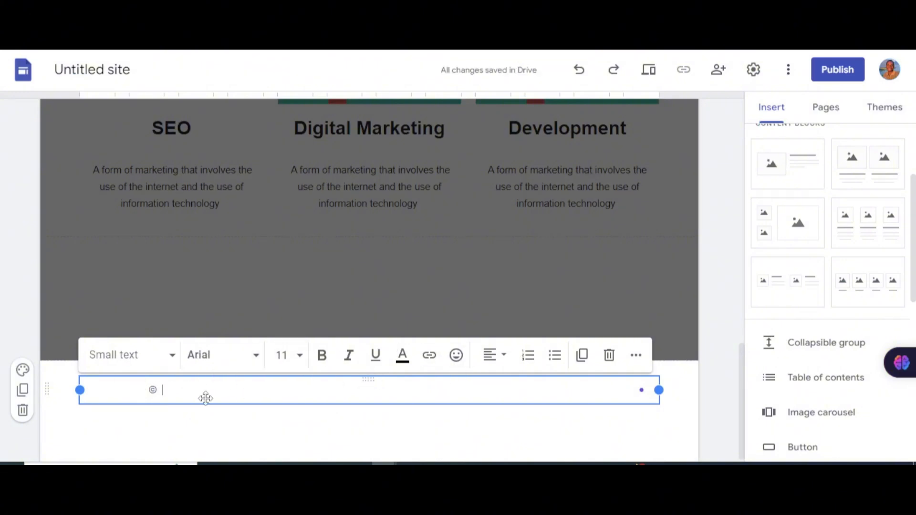
pyautogui.moveTo(205, 399); pyautogui.dragTo(152, 404)
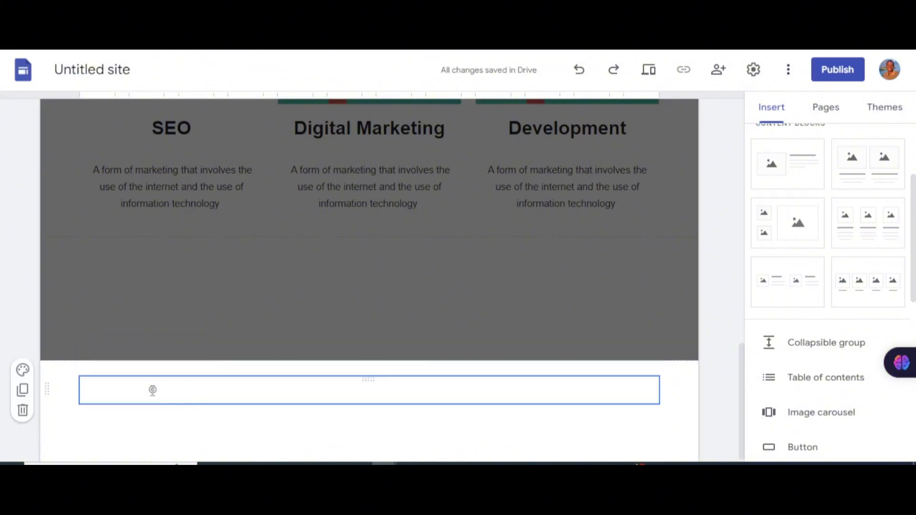
# Step: Make the footer's copyright text black and centre-aligned
pyautogui.click(161, 393)
pyautogui.hotkey('ctrl', 'a')
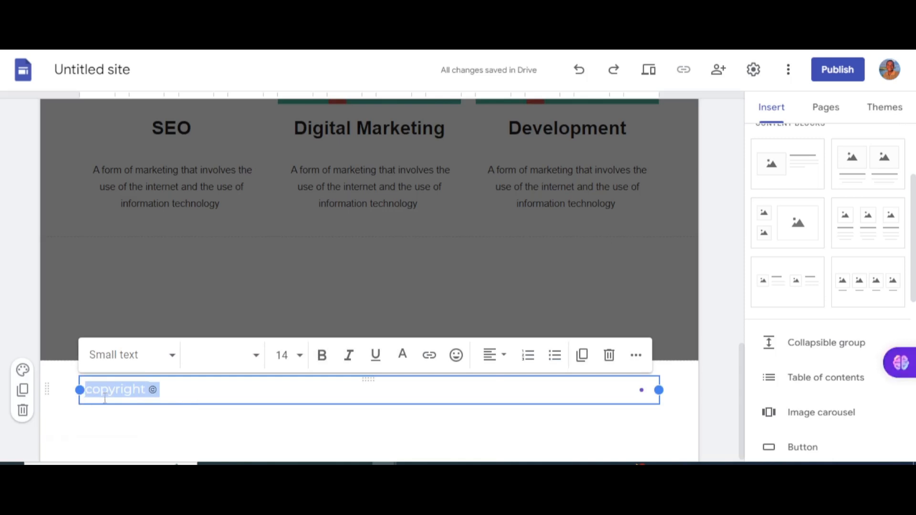
pyautogui.click(403, 355)
pyautogui.click(379, 153)
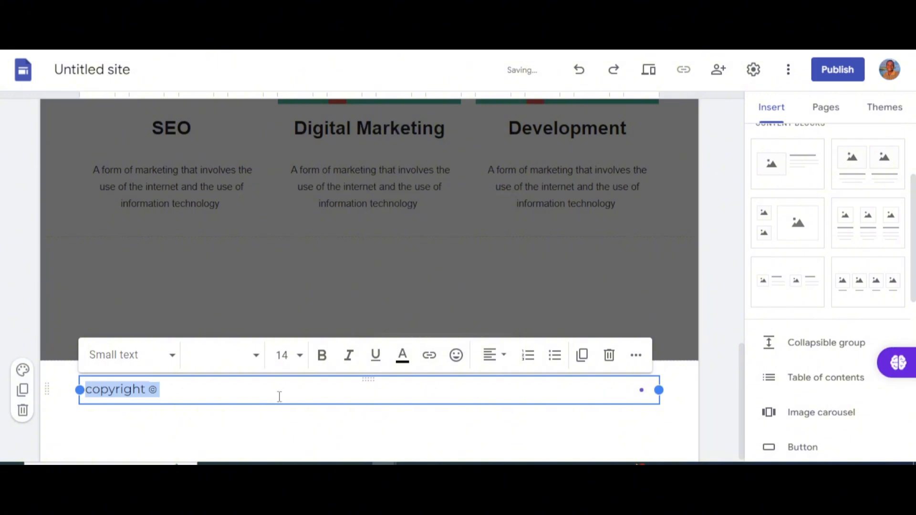
pyautogui.click(501, 361)
pyautogui.scroll(-1, 474, 423)
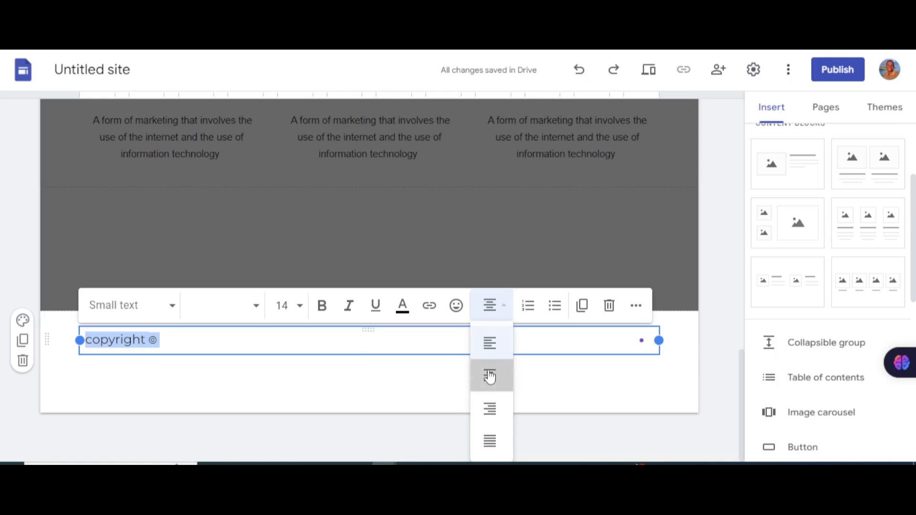
pyautogui.click(490, 378)
pyautogui.click(357, 413)
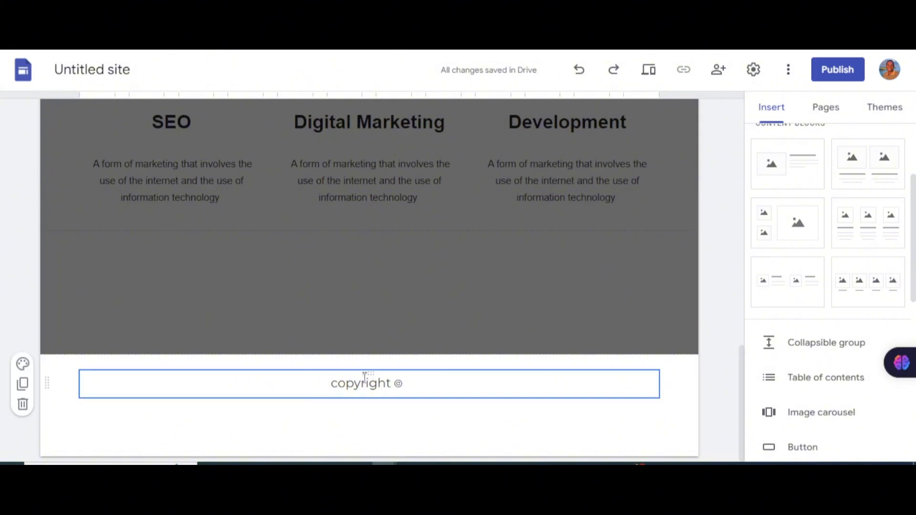
pyautogui.click(306, 390)
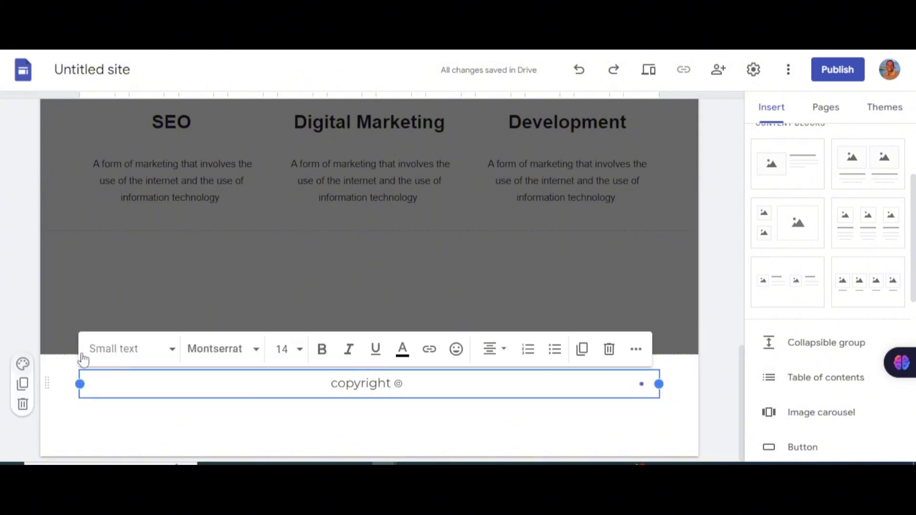
# Step: Give the footer section the brown section colour style
pyautogui.click(23, 364)
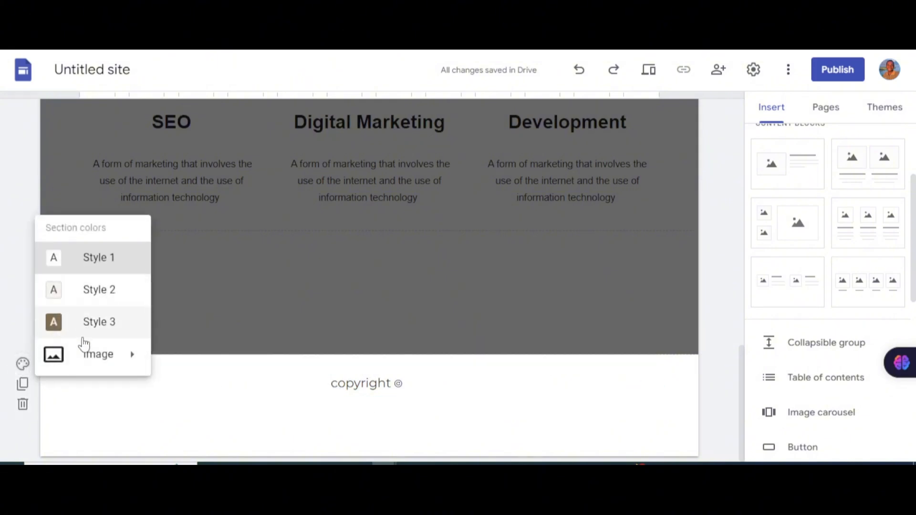
pyautogui.click(83, 322)
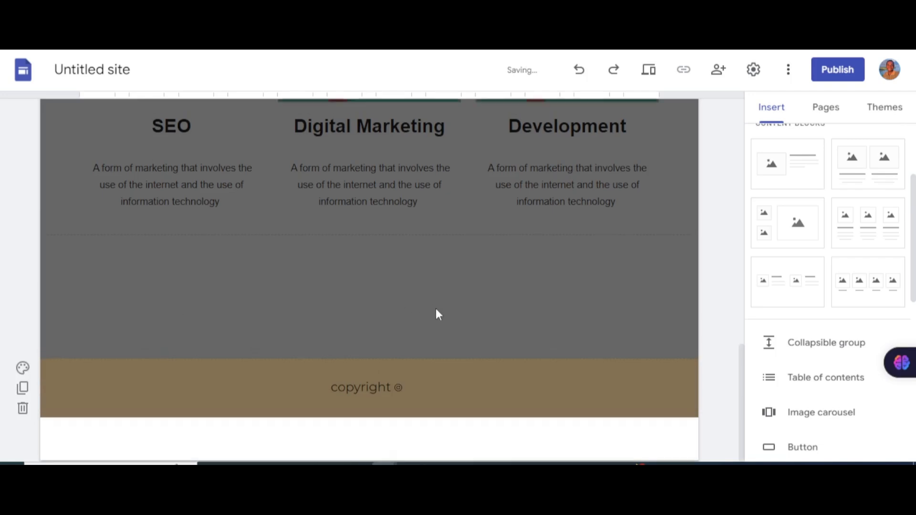
pyautogui.scroll(12, 436, 308)
pyautogui.scroll(-8, 451, 318)
pyautogui.scroll(-5, 417, 341)
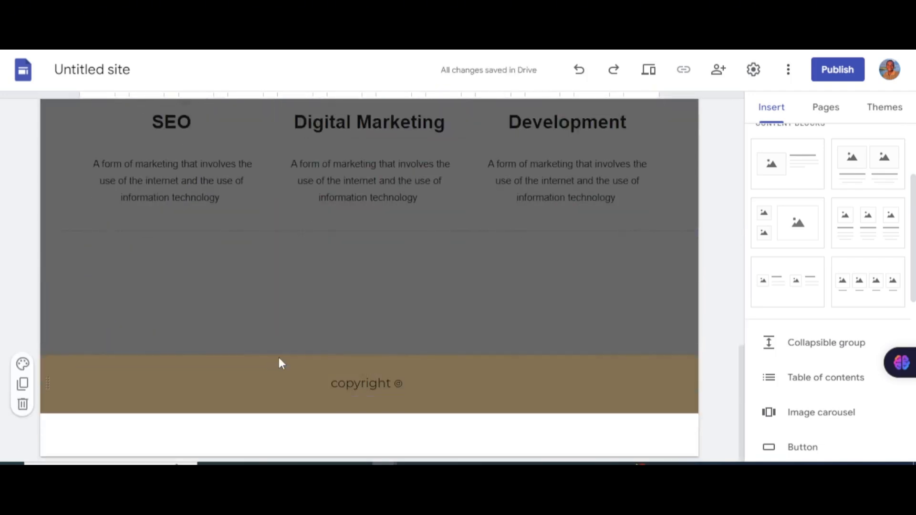
# Step: Try the cream and white section styles on the footer, then settle back on brown Style 3
pyautogui.click(22, 366)
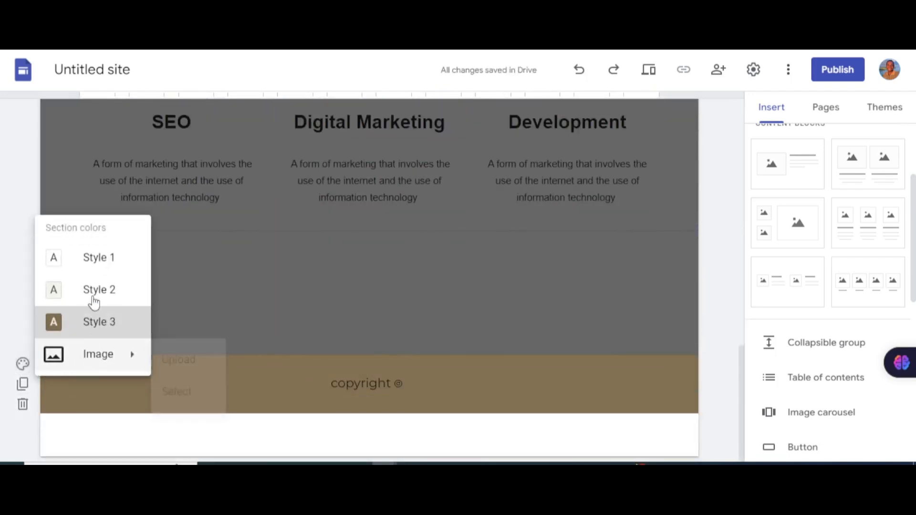
pyautogui.click(102, 292)
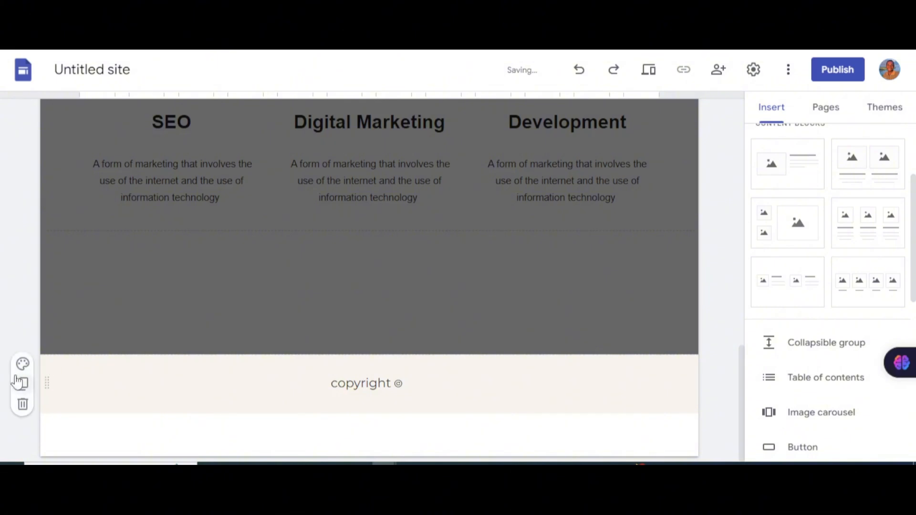
pyautogui.click(23, 365)
pyautogui.click(77, 260)
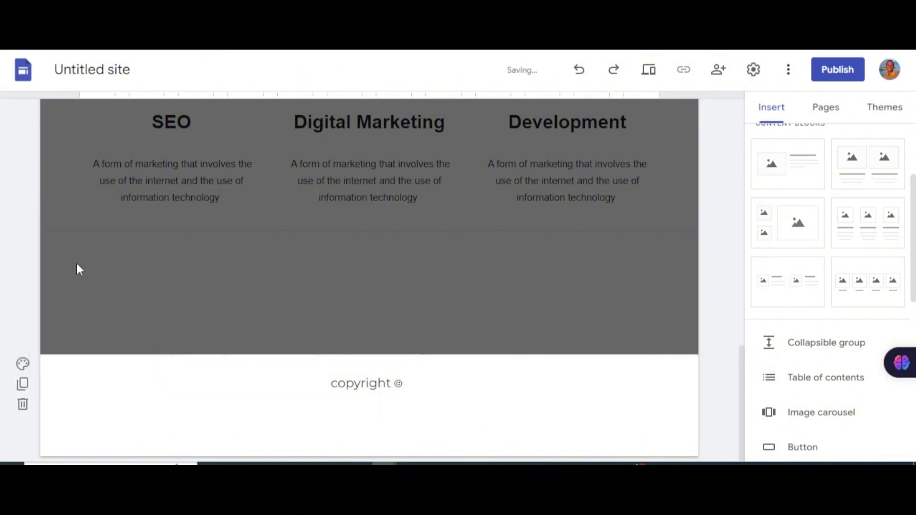
pyautogui.click(22, 365)
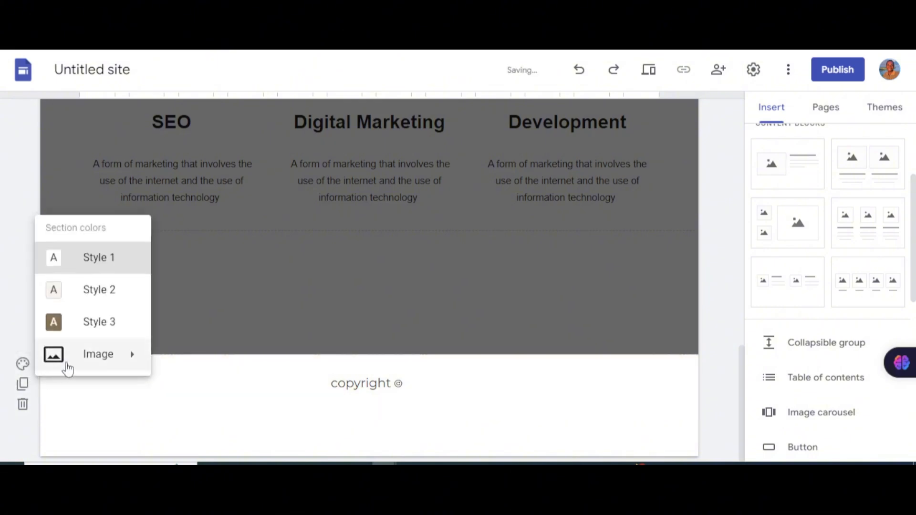
pyautogui.click(97, 335)
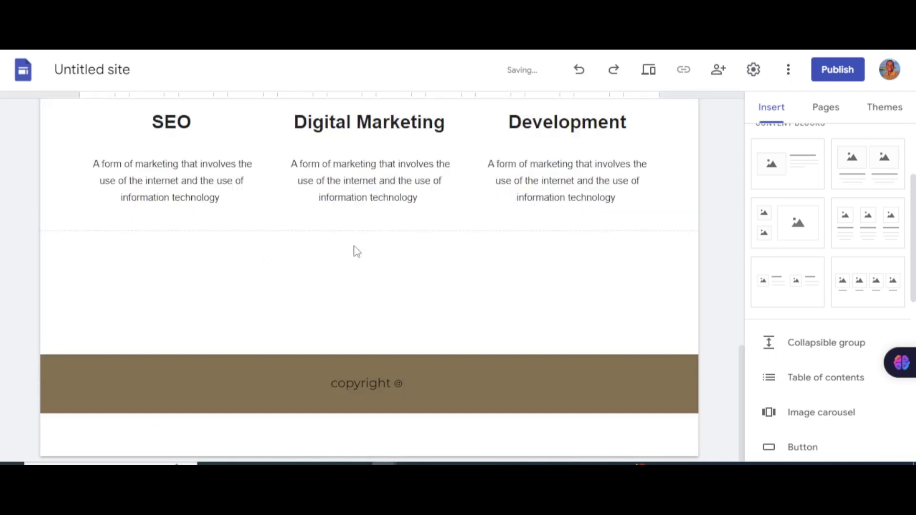
pyautogui.scroll(7, 354, 249)
pyautogui.scroll(-7, 449, 256)
pyautogui.scroll(8, 395, 250)
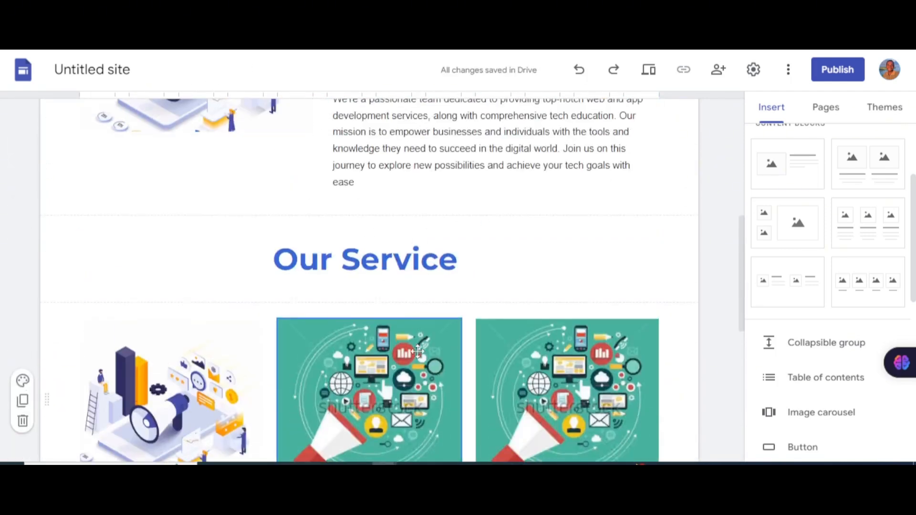
# Step: Exit the site preview back to the editor and bring up the Publish to the web dialog
pyautogui.scroll(-1, 411, 343)
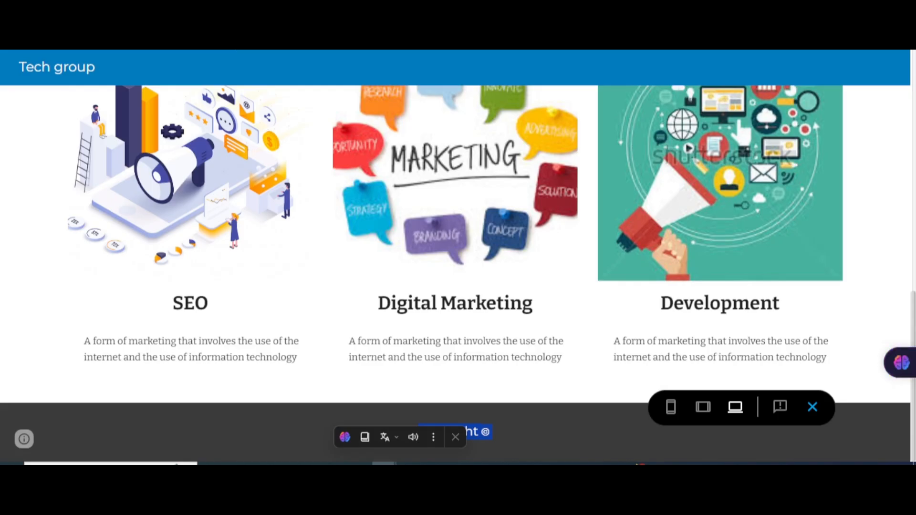
pyautogui.scroll(4, 599, 330)
pyautogui.scroll(5, 599, 330)
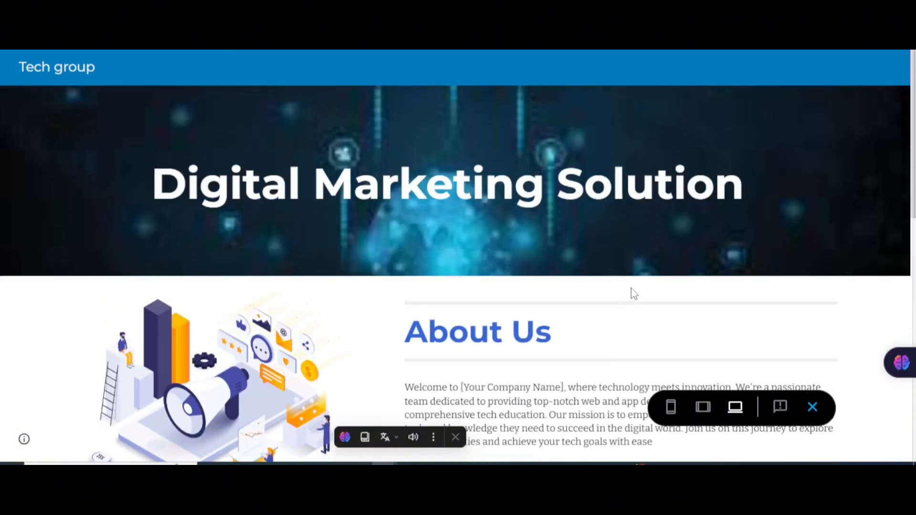
pyautogui.scroll(-10, 599, 296)
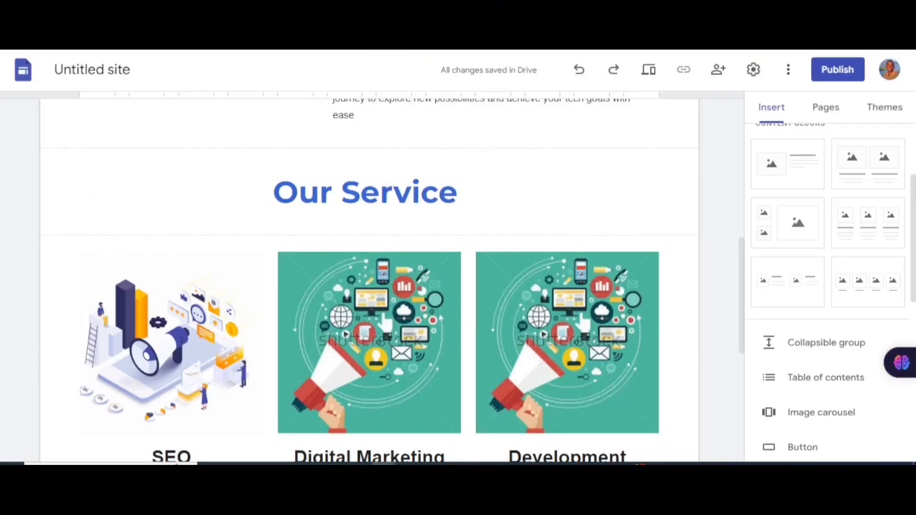
pyautogui.scroll(-5, 685, 272)
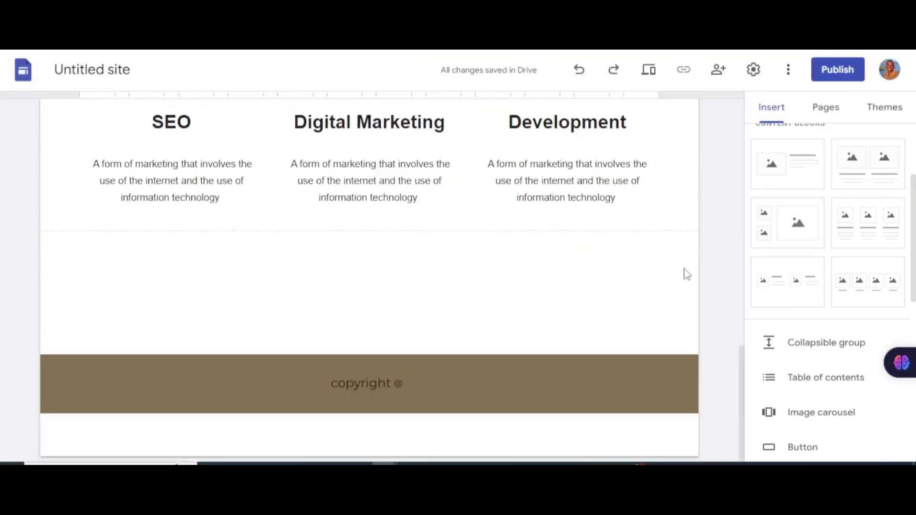
pyautogui.scroll(8, 580, 181)
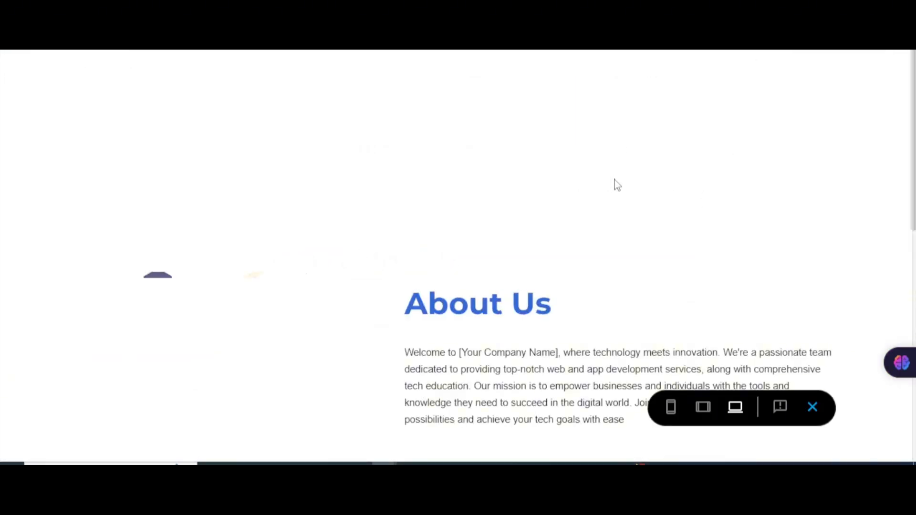
pyautogui.scroll(-10, 619, 210)
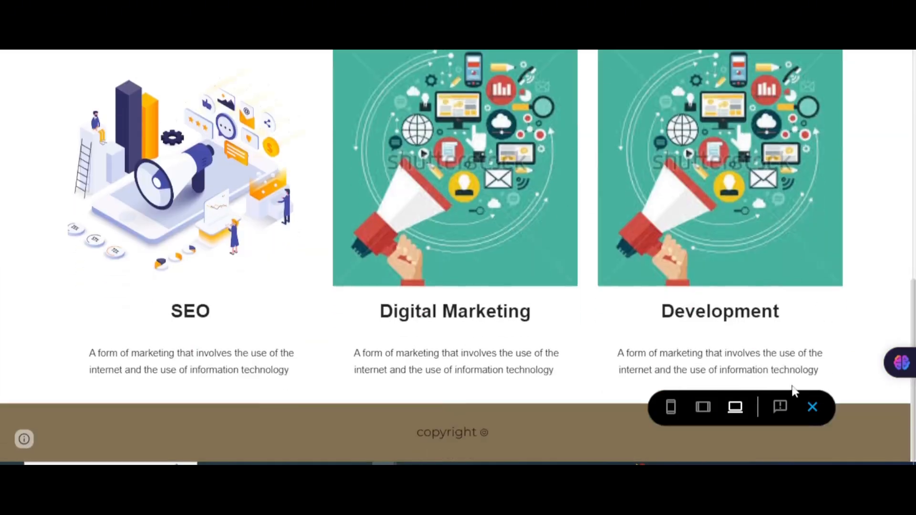
pyautogui.click(814, 409)
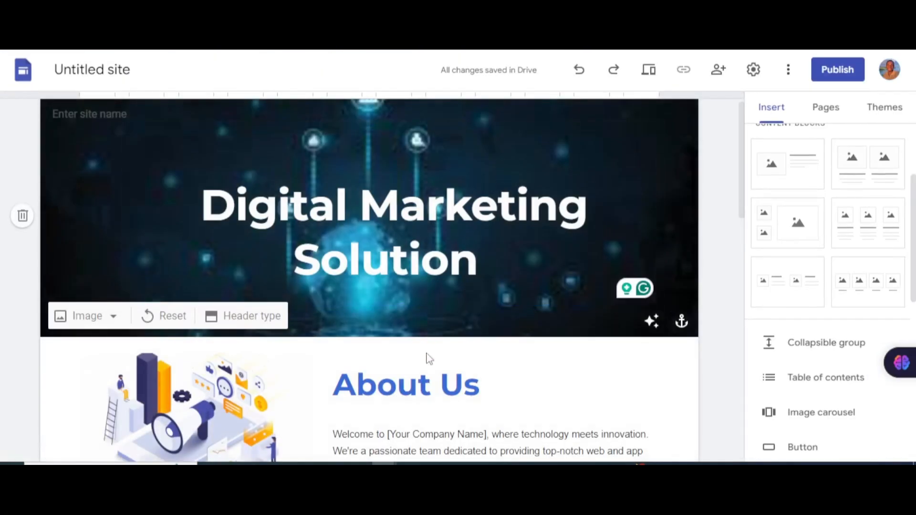
pyautogui.scroll(-5, 428, 358)
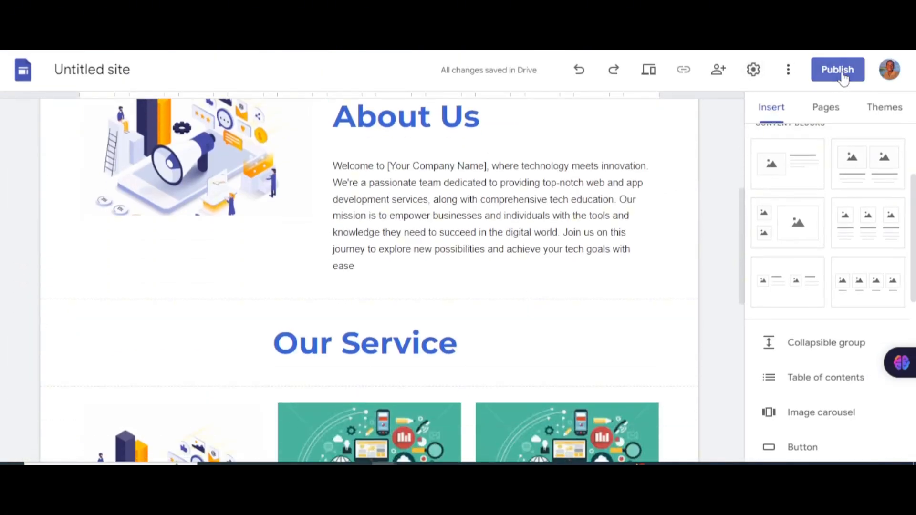
pyautogui.click(841, 72)
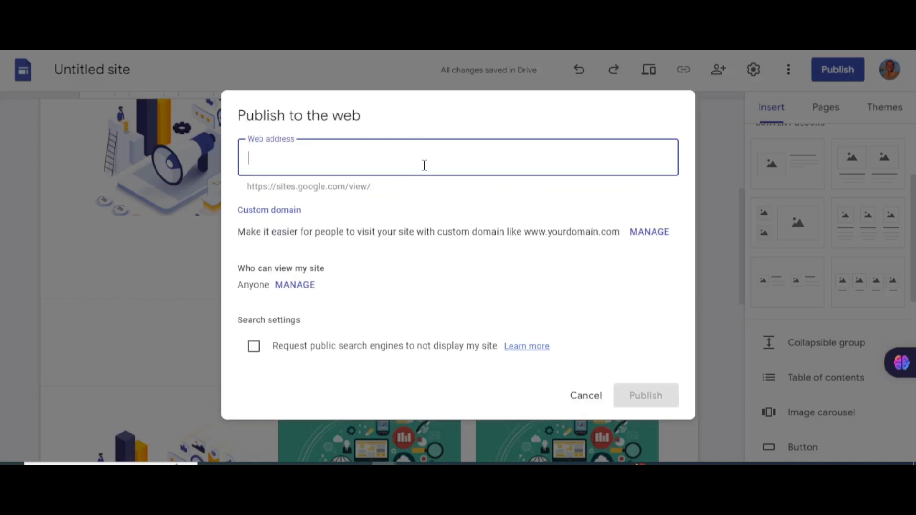
# Step: Publish the site at the web address 'uctechgroup'
pyautogui.write('ucv')
pyautogui.press('BackSpace')
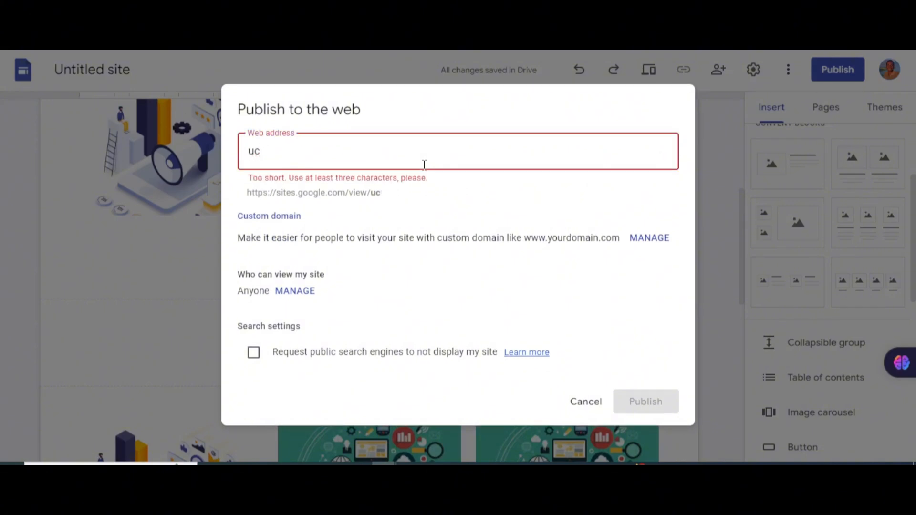
pyautogui.write('tech')
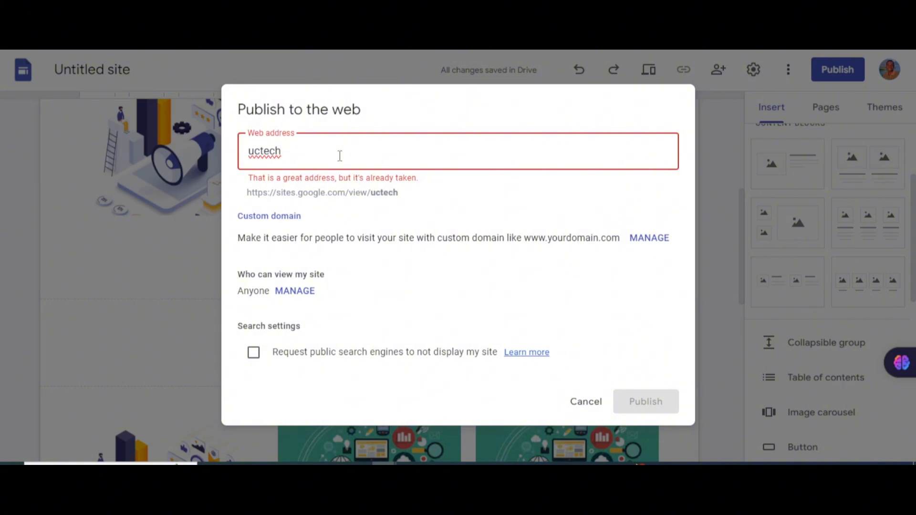
pyautogui.write('group')
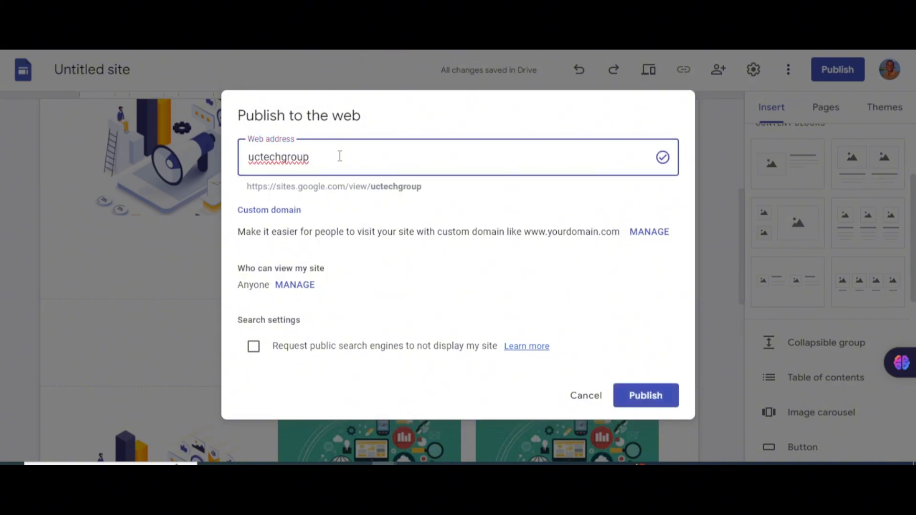
pyautogui.click(664, 401)
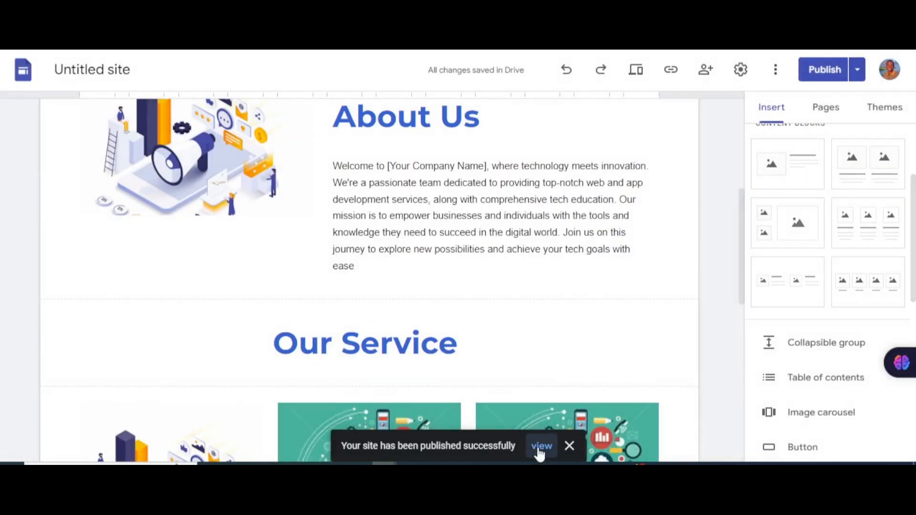
# Step: View the live published site and scroll through its header, About Us and service cards
pyautogui.click(541, 448)
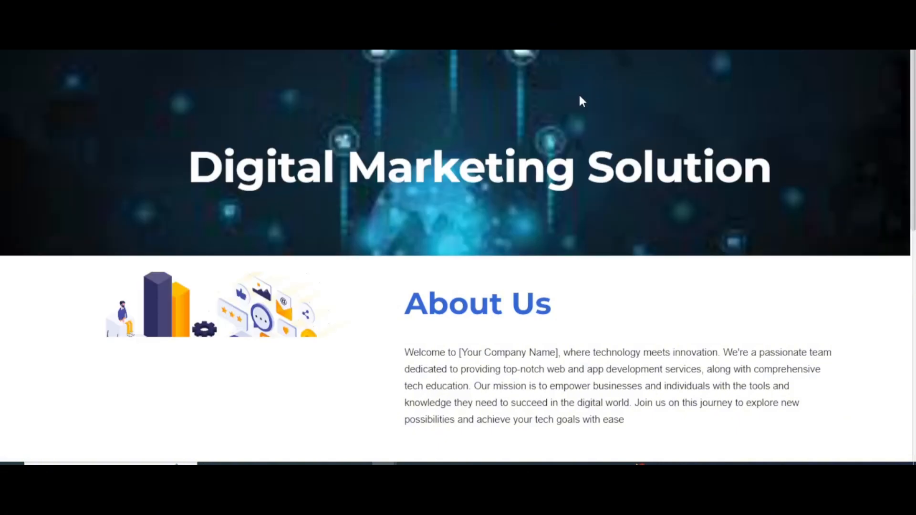
pyautogui.scroll(-1, 513, 167)
pyautogui.scroll(-10, 513, 168)
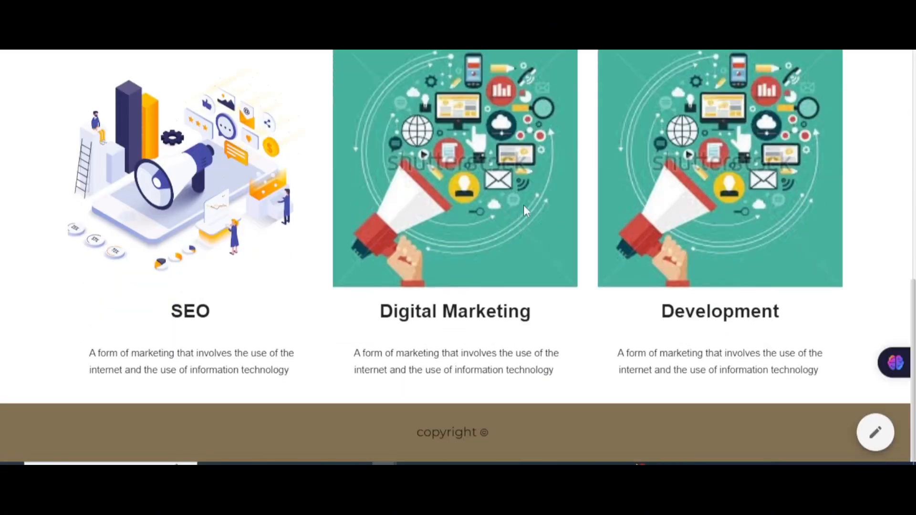
pyautogui.scroll(10, 469, 220)
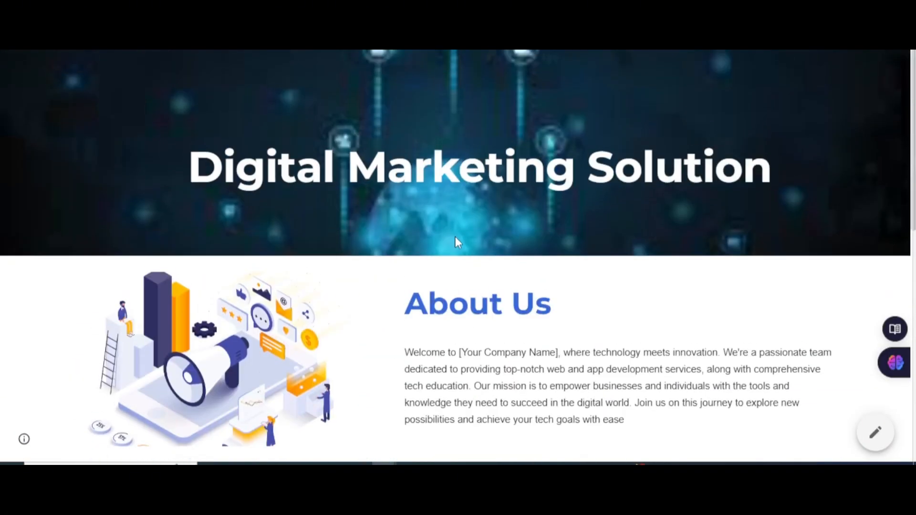
pyautogui.scroll(-9, 456, 237)
pyautogui.scroll(-1, 465, 224)
pyautogui.scroll(6, 397, 213)
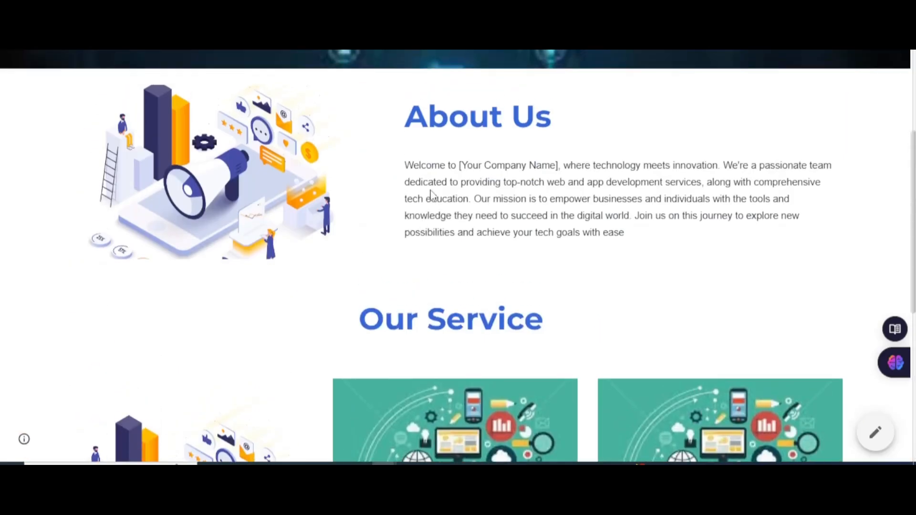
pyautogui.scroll(4, 431, 195)
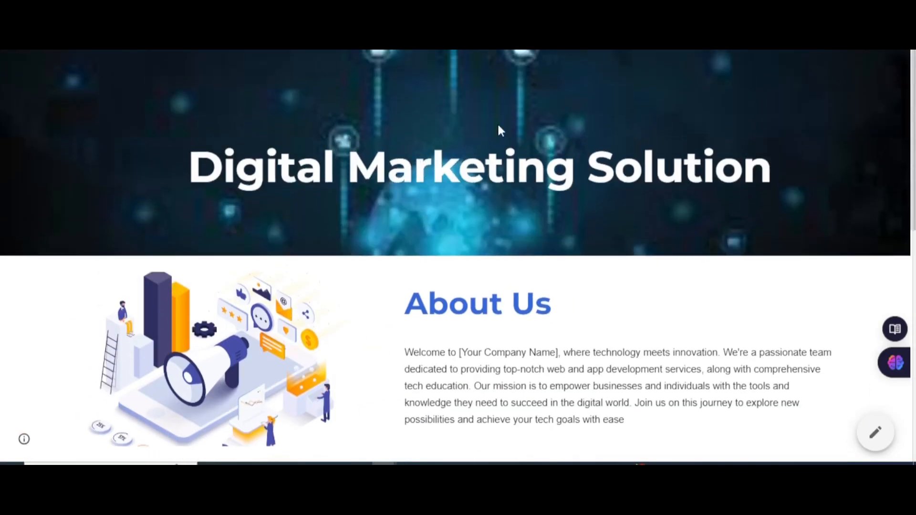
pyautogui.scroll(-11, 550, 141)
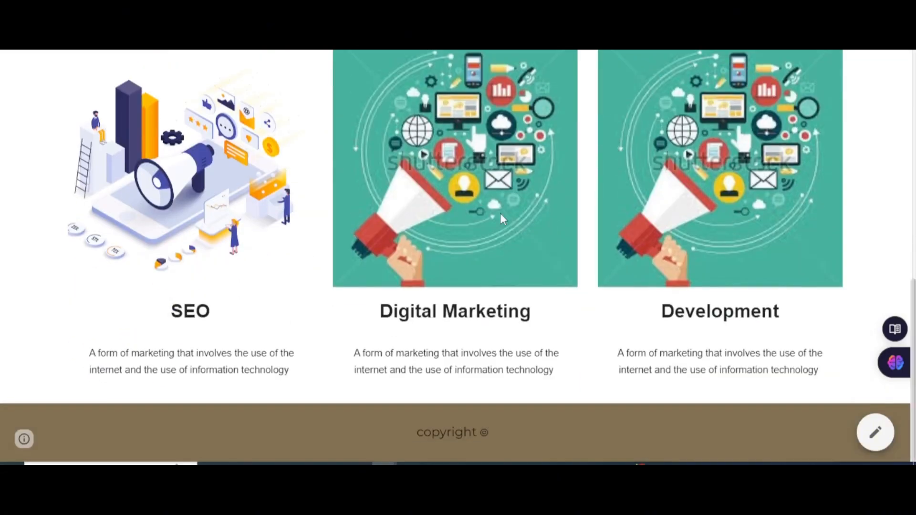
pyautogui.scroll(8, 500, 218)
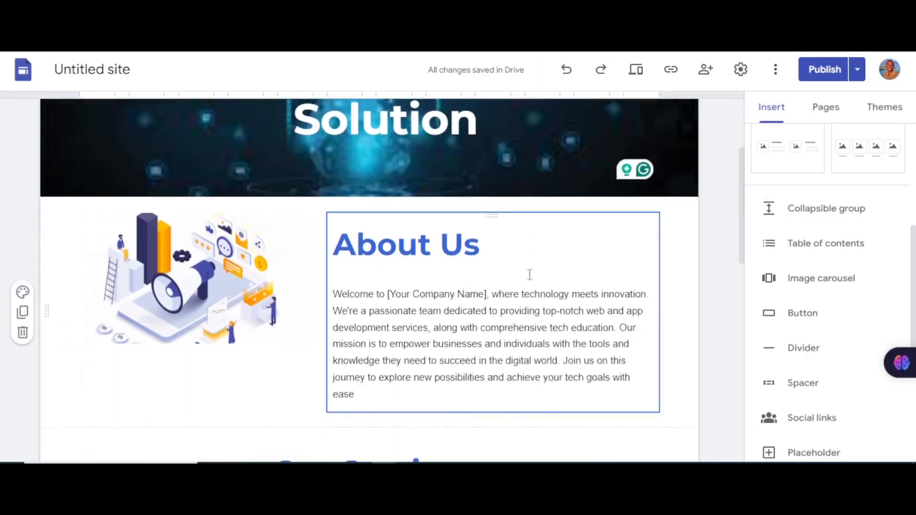
# Step: Show the Pages panel, listing only the Home page
pyautogui.scroll(-2, 530, 272)
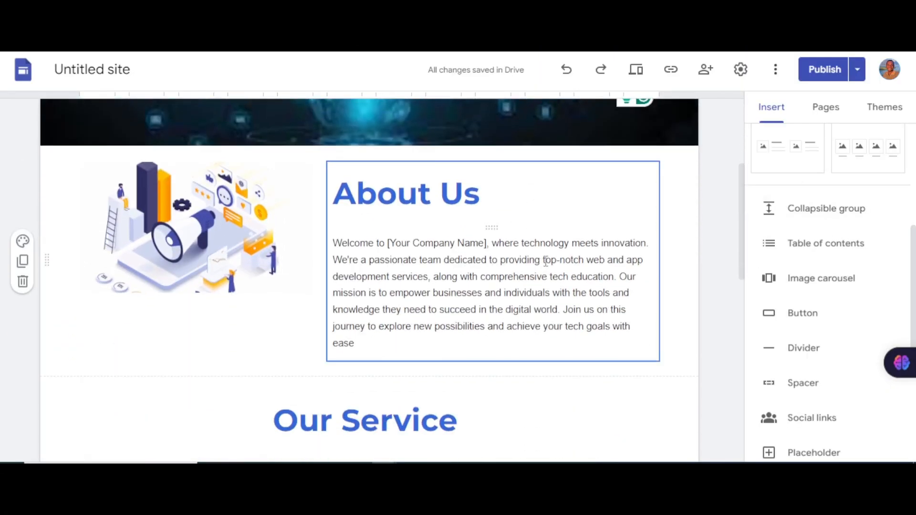
pyautogui.scroll(-4, 548, 272)
pyautogui.scroll(-4, 499, 267)
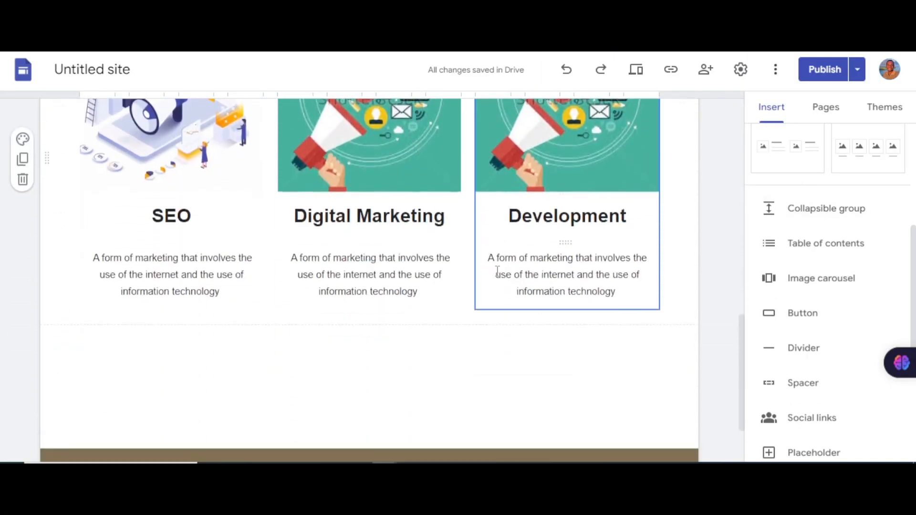
pyautogui.scroll(3, 620, 266)
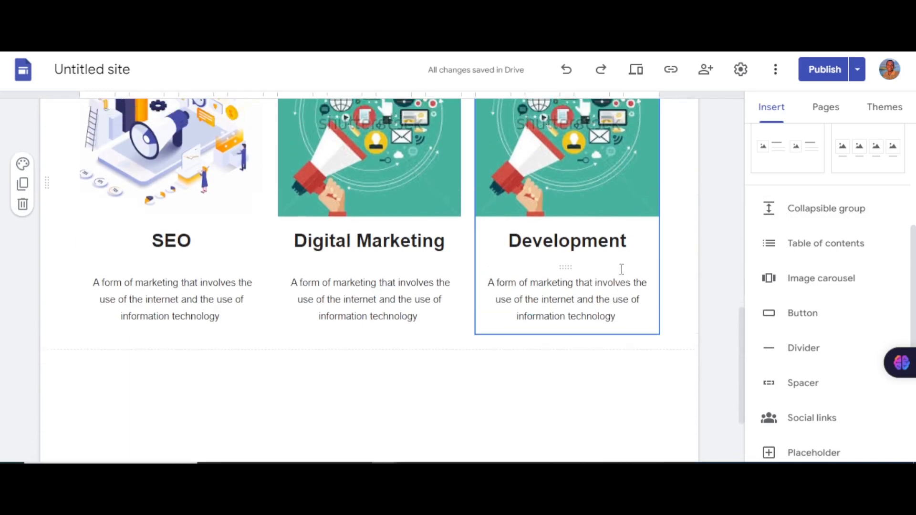
pyautogui.scroll(6, 620, 266)
pyautogui.scroll(-8, 677, 277)
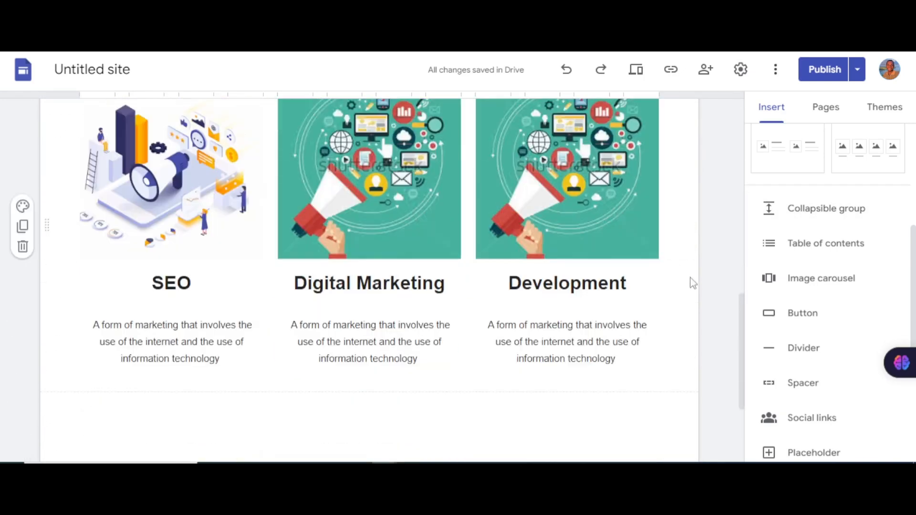
pyautogui.scroll(3, 654, 269)
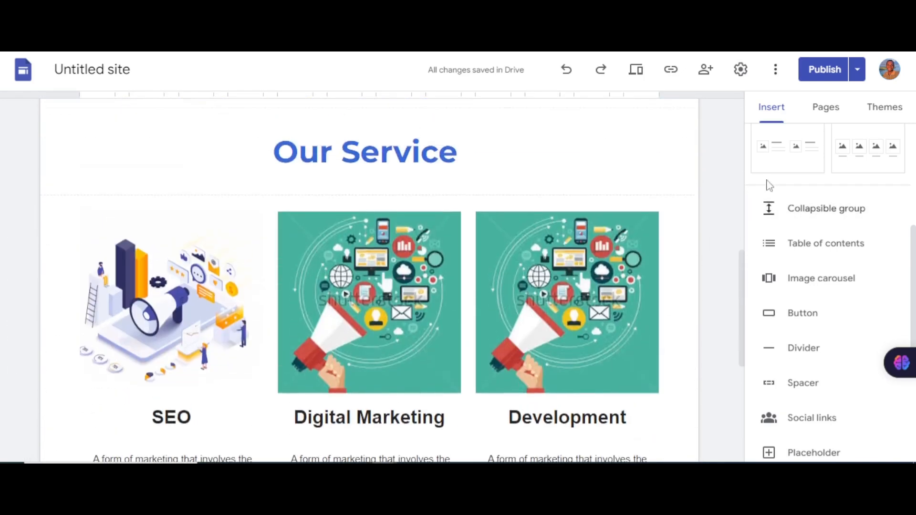
pyautogui.click(825, 108)
pyautogui.moveTo(833, 421)
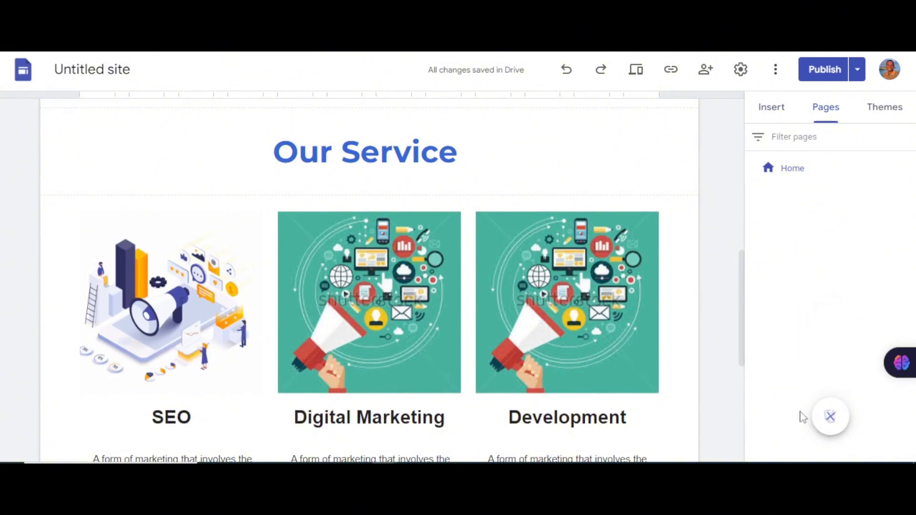
# Step: Create a new page named 'Contact Us', then open a new browser tab
pyautogui.click(830, 418)
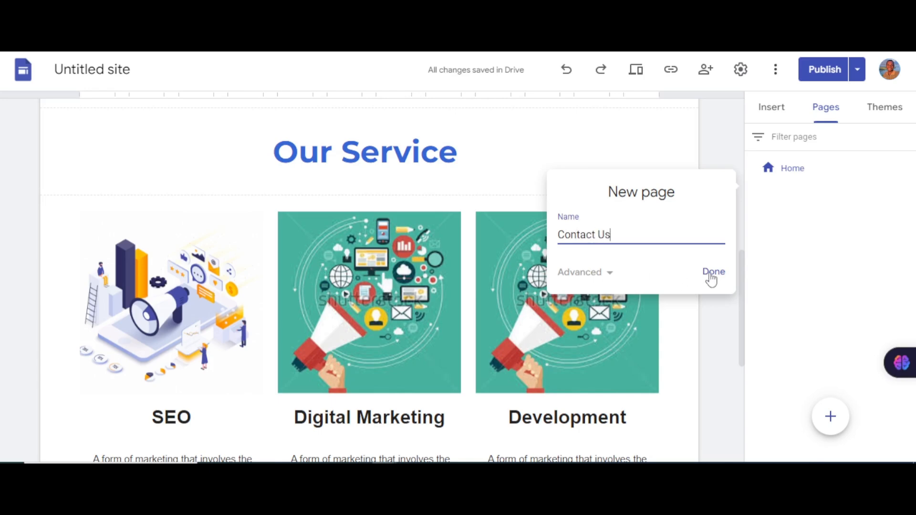
pyautogui.click(714, 272)
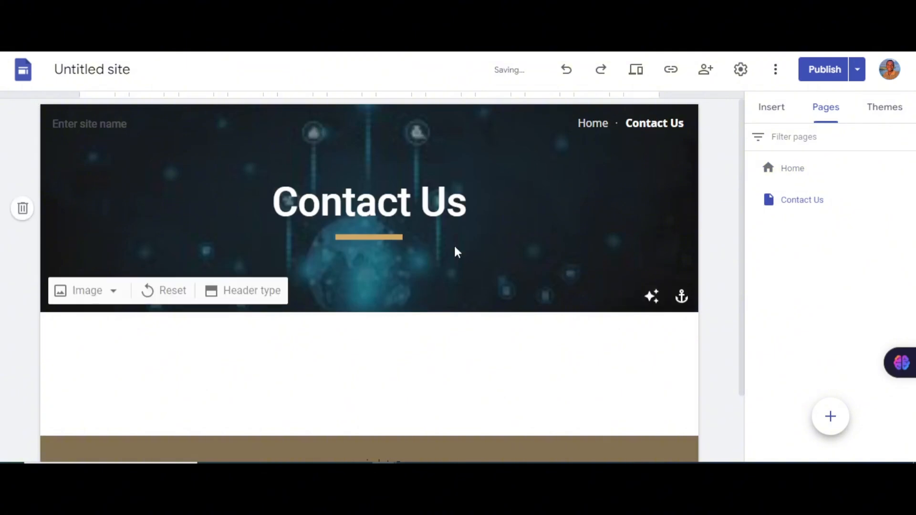
pyautogui.scroll(-2, 430, 263)
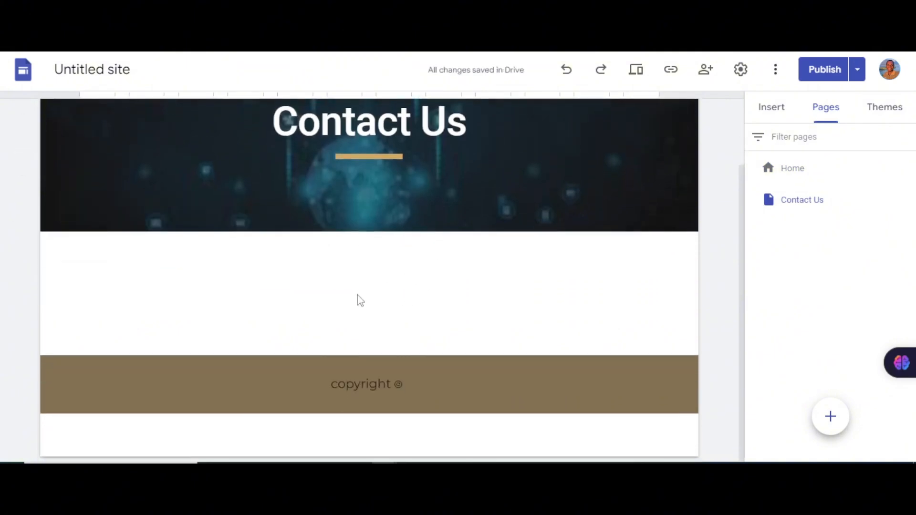
pyautogui.scroll(2, 431, 278)
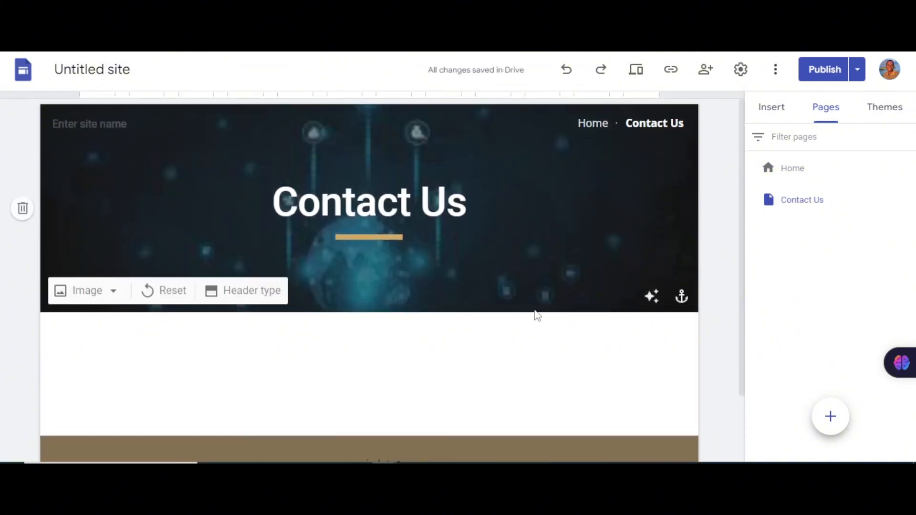
pyautogui.scroll(-2, 573, 314)
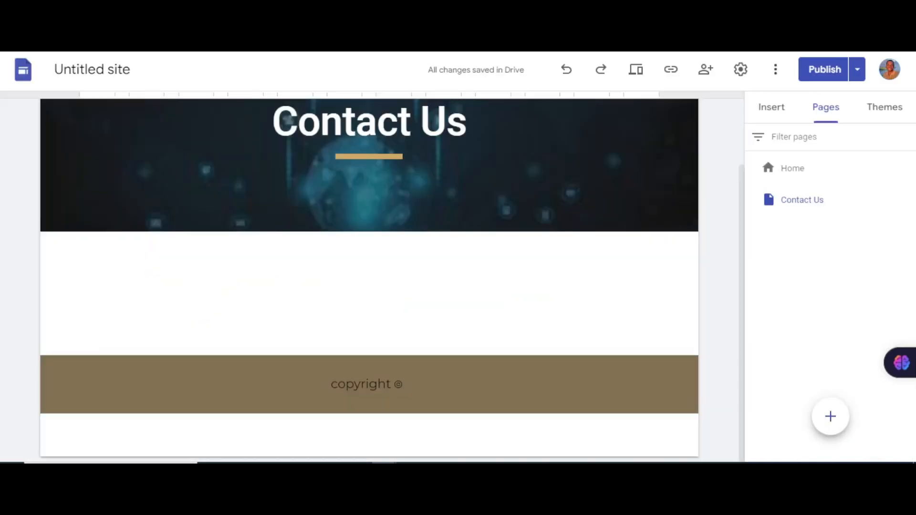
pyautogui.hotkey('ctrl', 't')
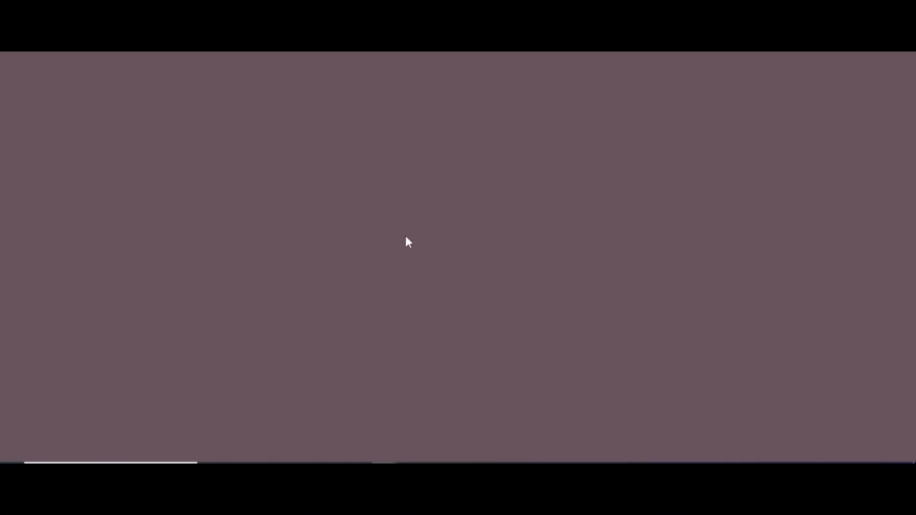
# Step: Search Google for 'google form' using the past-search suggestion
pyautogui.click(426, 258)
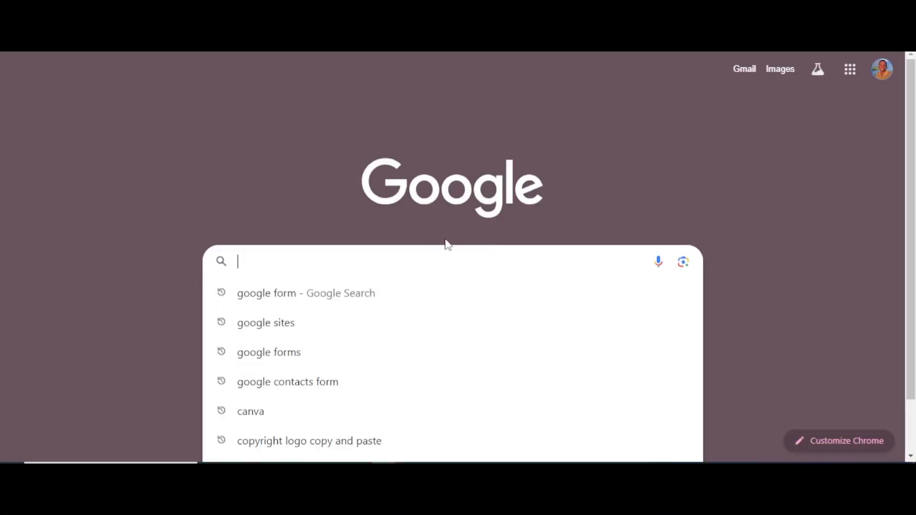
pyautogui.click(284, 295)
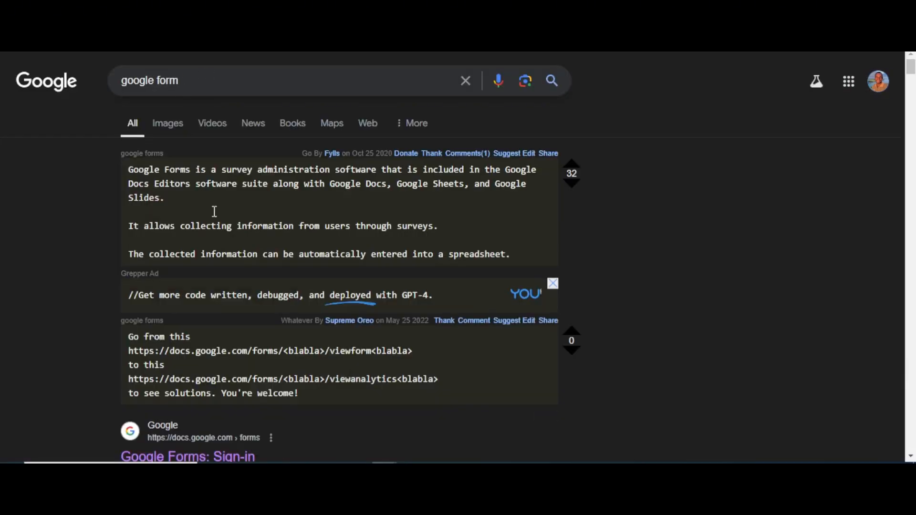
pyautogui.scroll(-4, 214, 212)
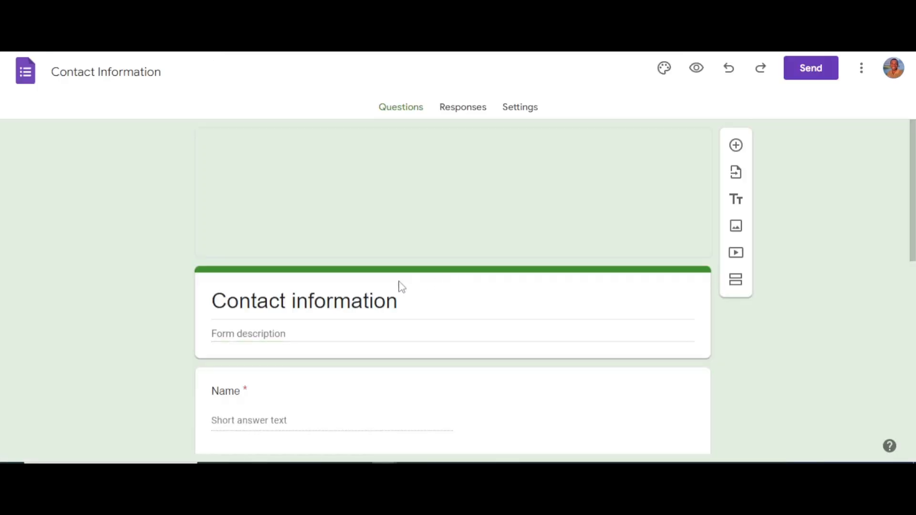
# Step: Delete the Email question from the Contact Information form
pyautogui.scroll(-5, 375, 301)
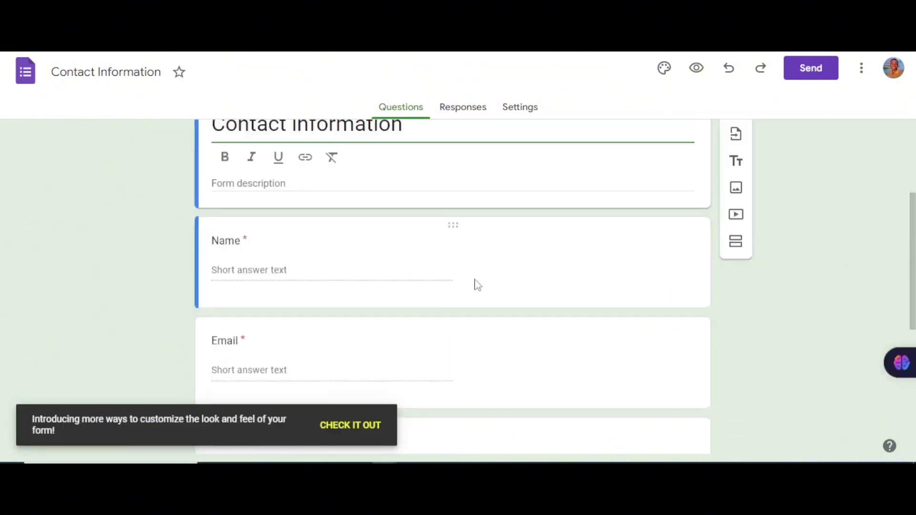
pyautogui.scroll(-4, 396, 295)
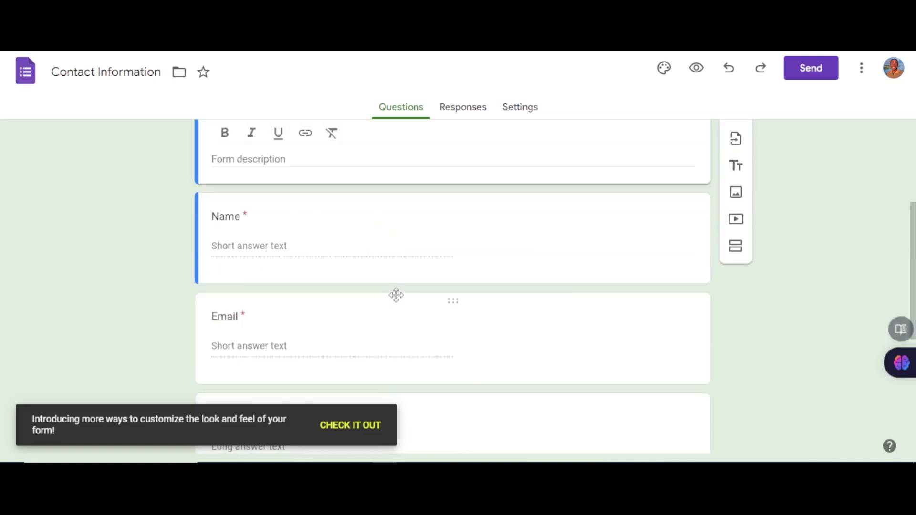
pyautogui.scroll(3, 385, 311)
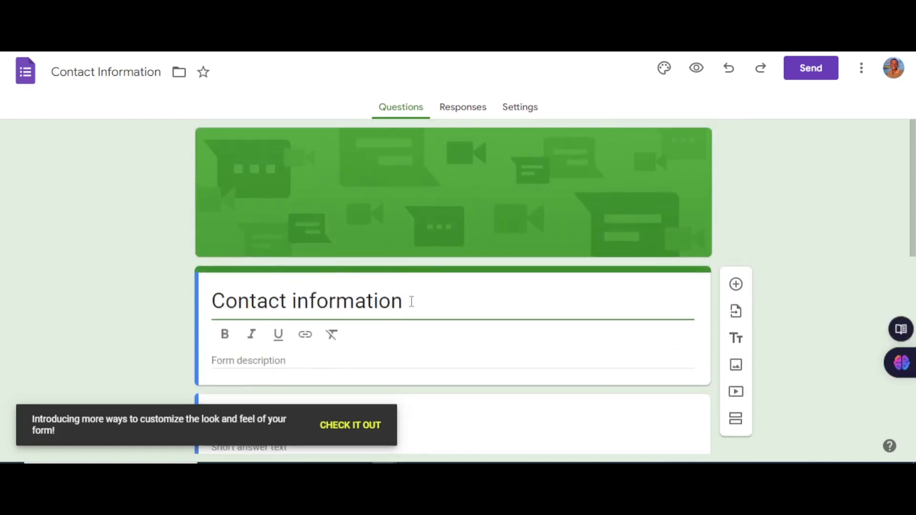
pyautogui.scroll(-5, 487, 310)
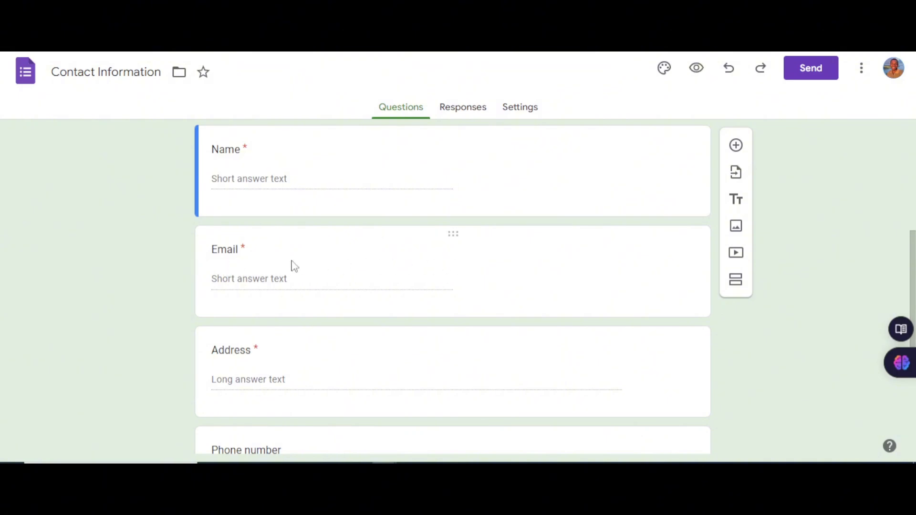
pyautogui.click(478, 276)
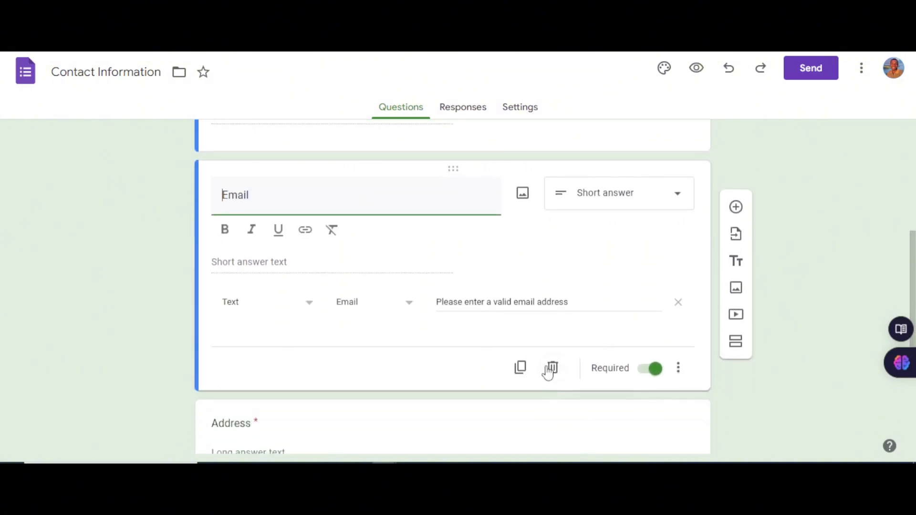
pyautogui.click(554, 369)
# Step: Select the Address question card, then click off the form title to stop editing
pyautogui.scroll(-2, 323, 260)
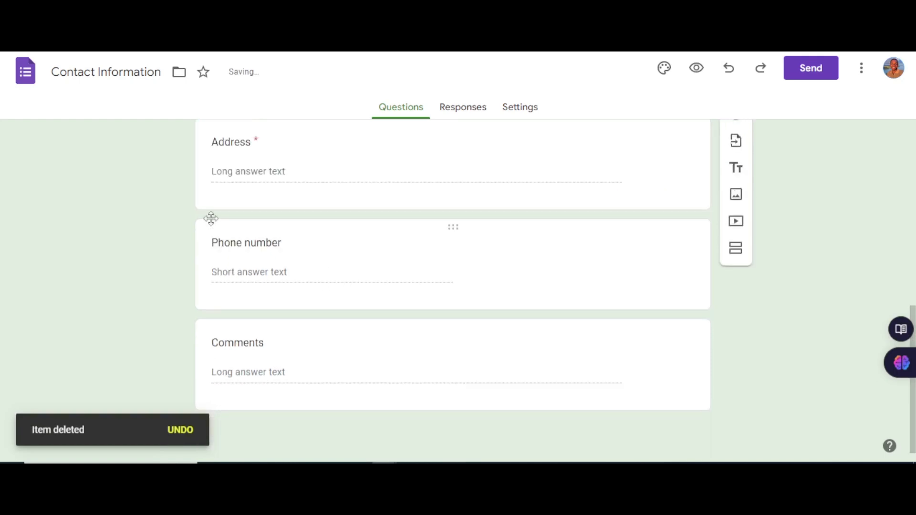
pyautogui.scroll(1, 262, 194)
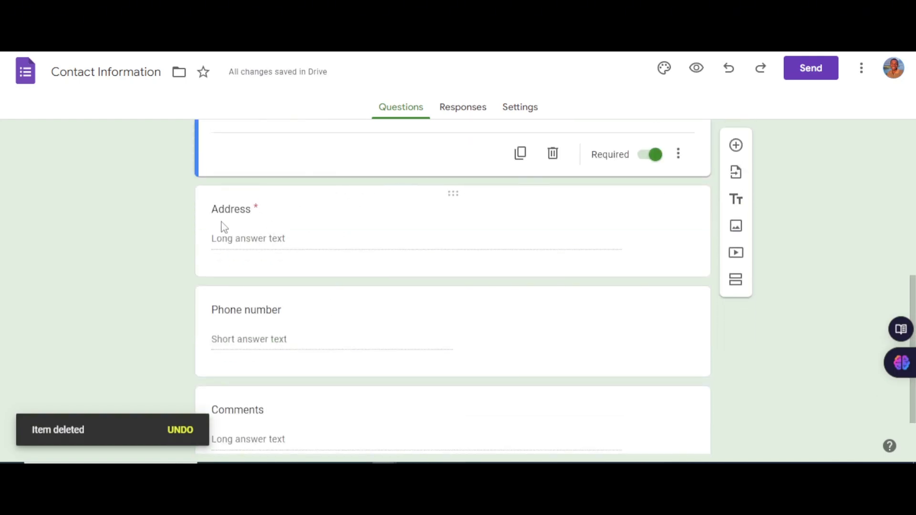
pyautogui.click(345, 227)
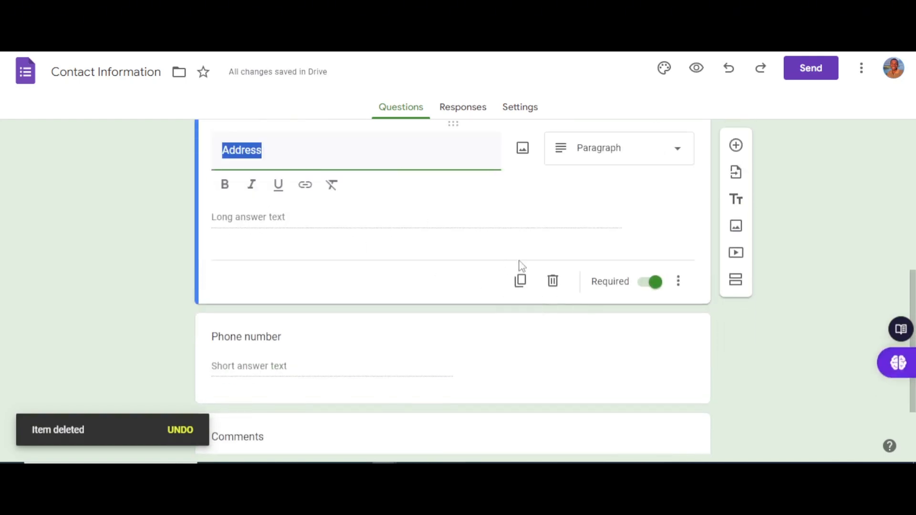
pyautogui.scroll(2, 228, 230)
pyautogui.scroll(-5, 228, 230)
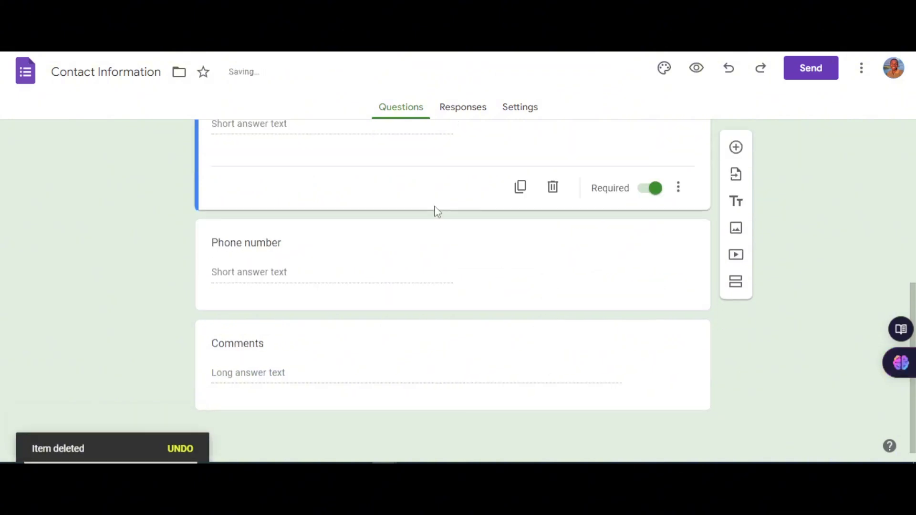
pyautogui.scroll(6, 339, 282)
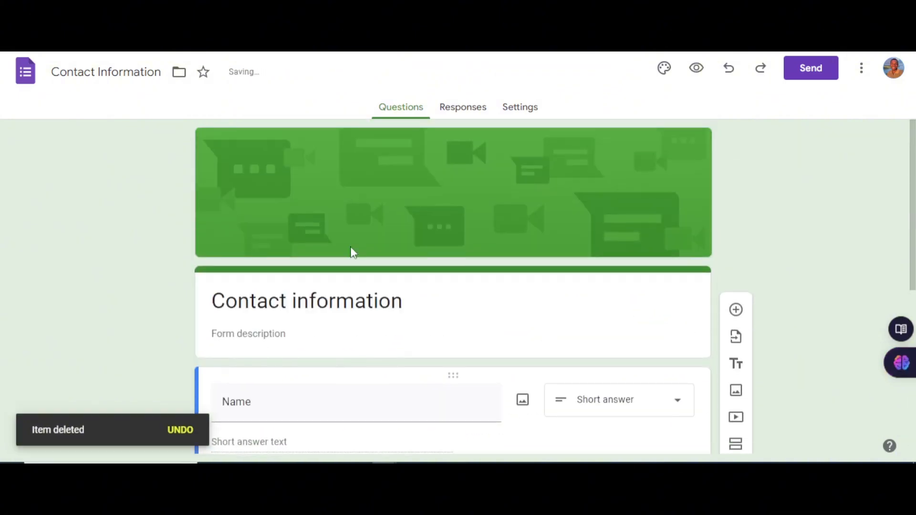
pyautogui.scroll(-5, 429, 234)
pyautogui.scroll(5, 469, 243)
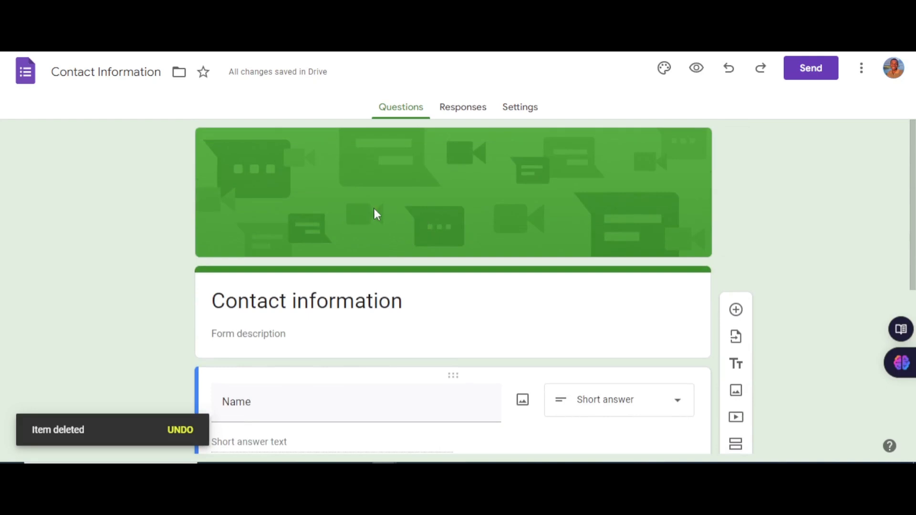
pyautogui.scroll(-1, 377, 215)
pyautogui.moveTo(354, 233); pyautogui.dragTo(337, 240)
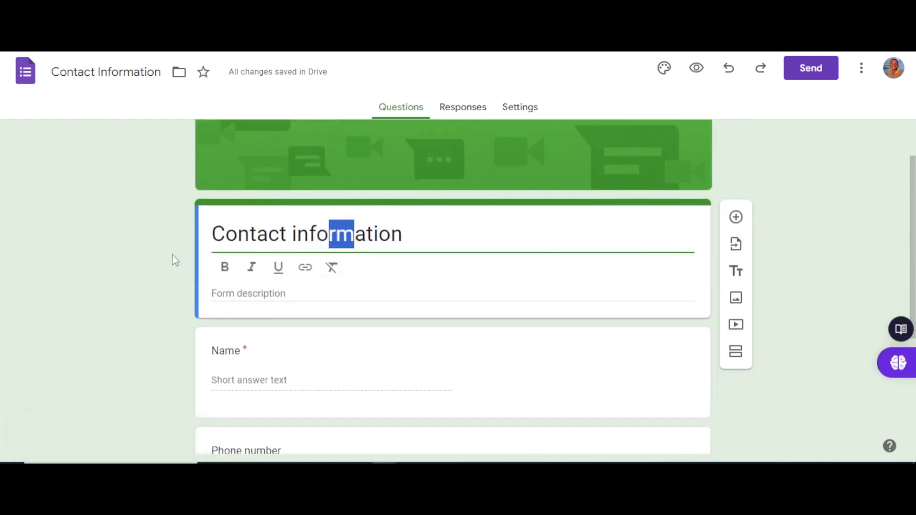
pyautogui.click(152, 267)
pyautogui.scroll(-4, 557, 265)
pyautogui.scroll(5, 525, 265)
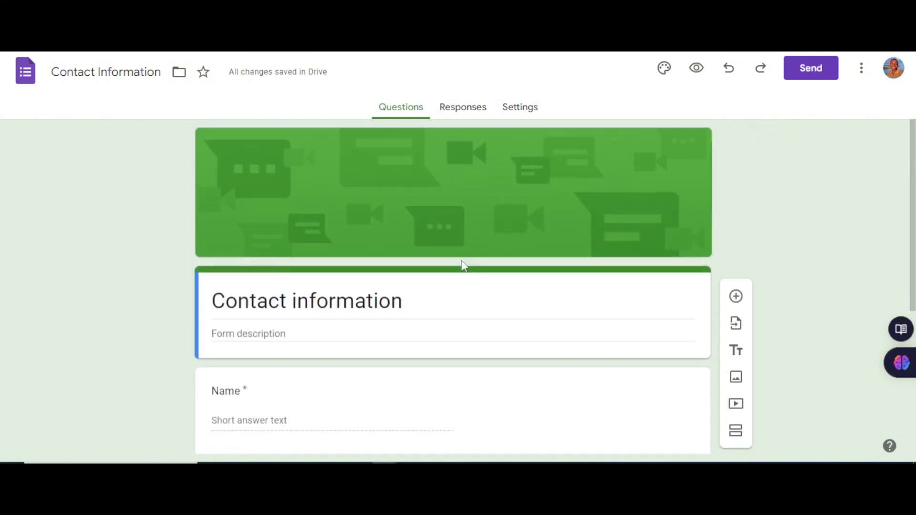
pyautogui.scroll(-1, 598, 273)
pyautogui.scroll(2, 597, 260)
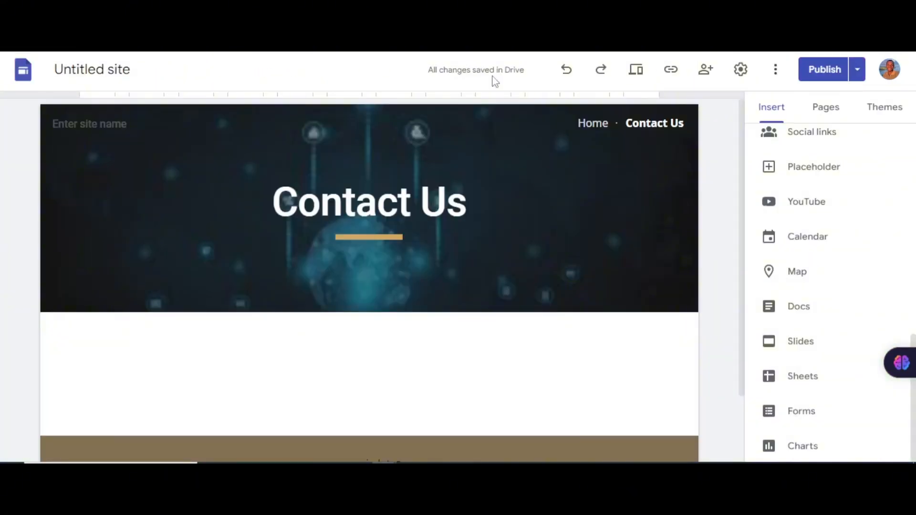
# Step: Embed the Contact Information form on the Contact Us page via Insert > Forms
pyautogui.scroll(-3, 612, 337)
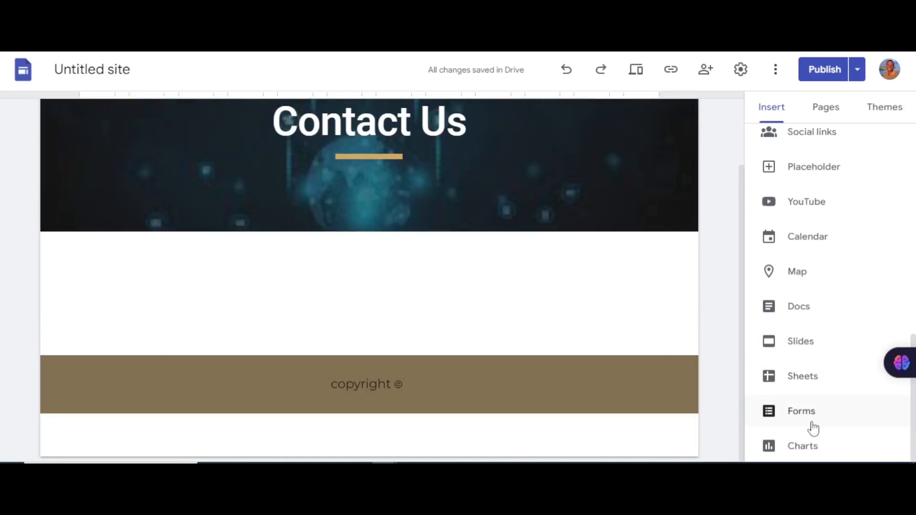
pyautogui.click(811, 422)
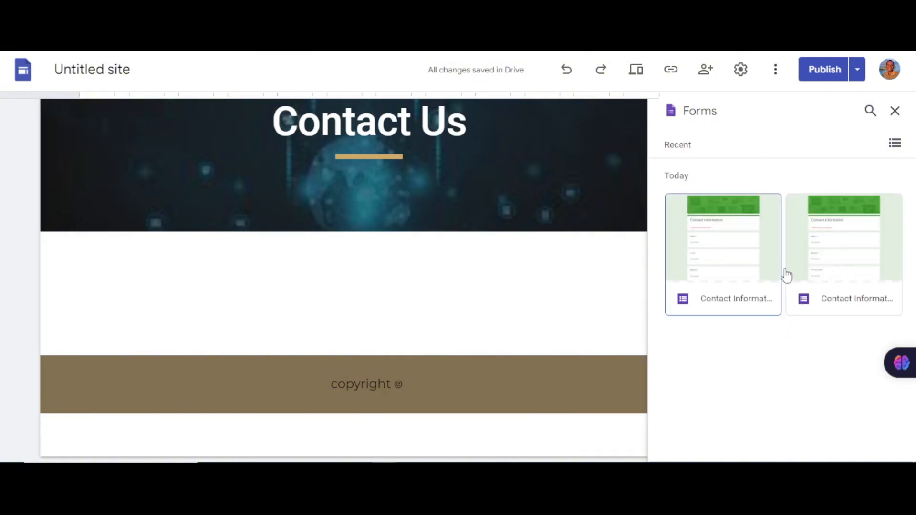
pyautogui.click(725, 251)
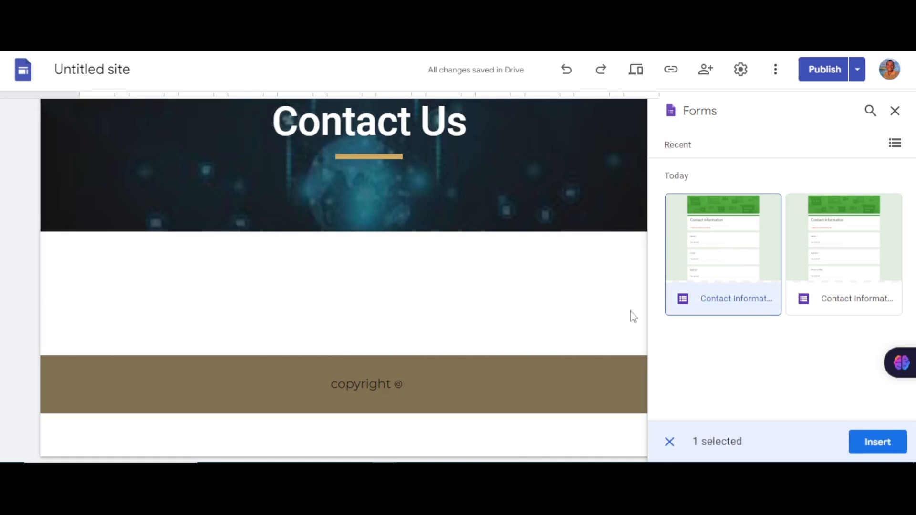
pyautogui.click(869, 445)
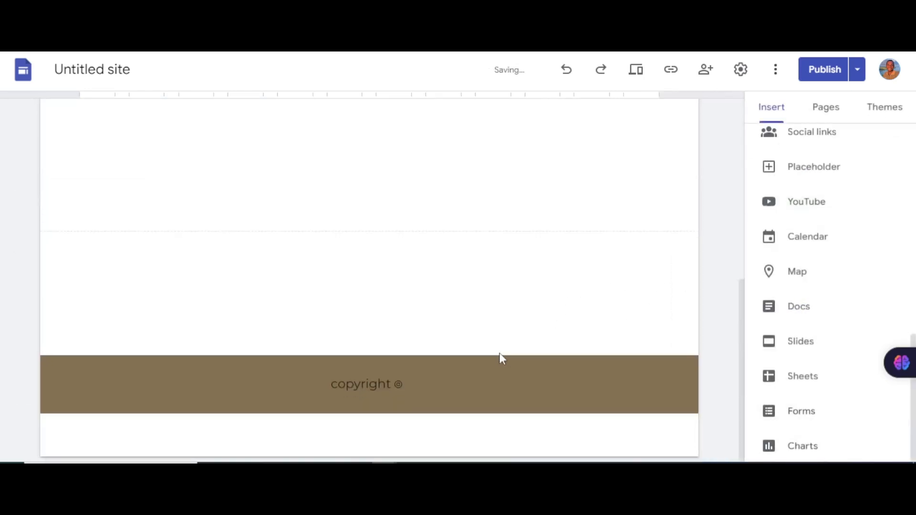
# Step: Widen the embedded form across the page and stretch it down to show Comments
pyautogui.scroll(-5, 553, 329)
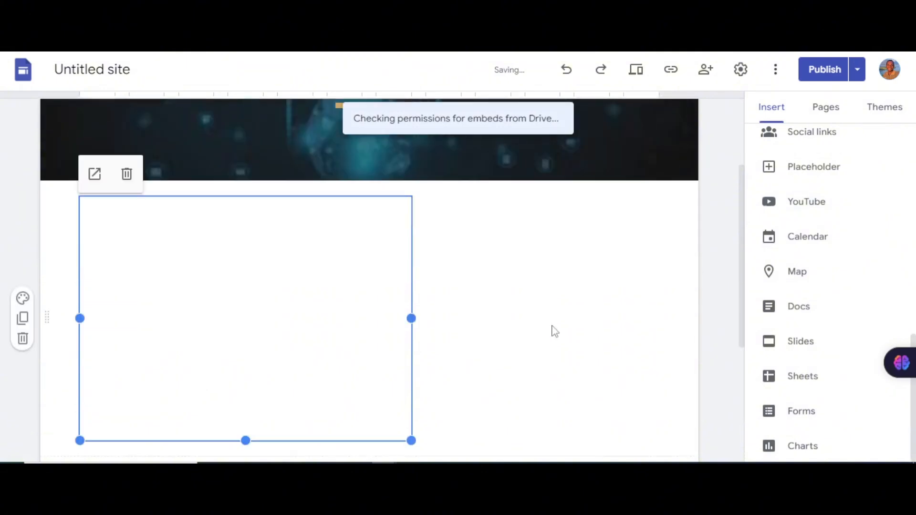
pyautogui.scroll(1, 420, 346)
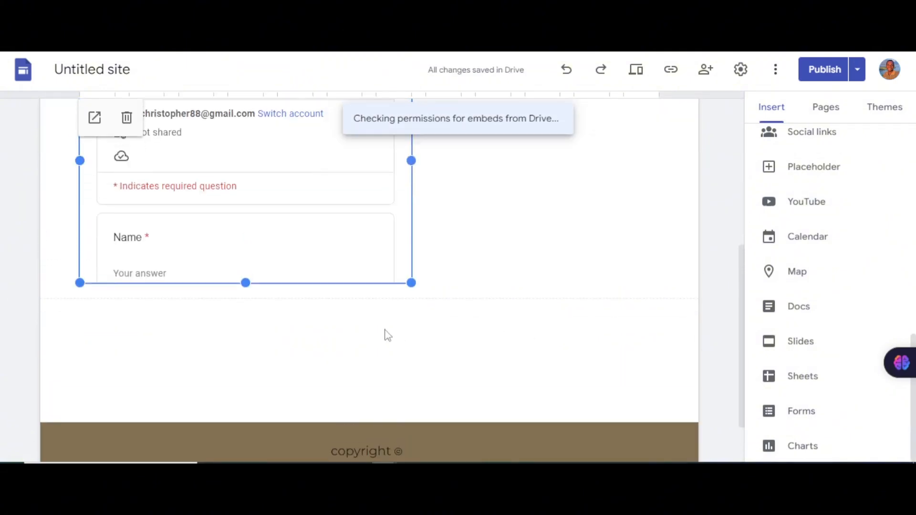
pyautogui.click(248, 292)
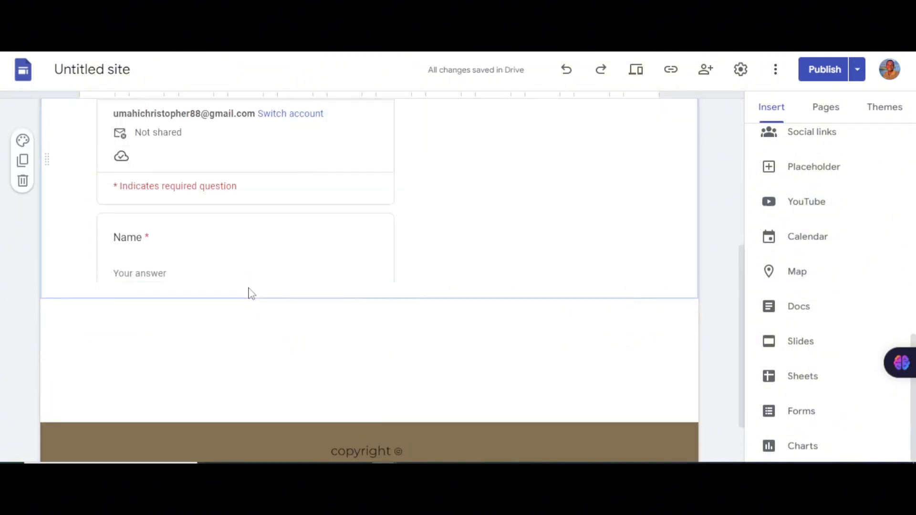
pyautogui.click(358, 264)
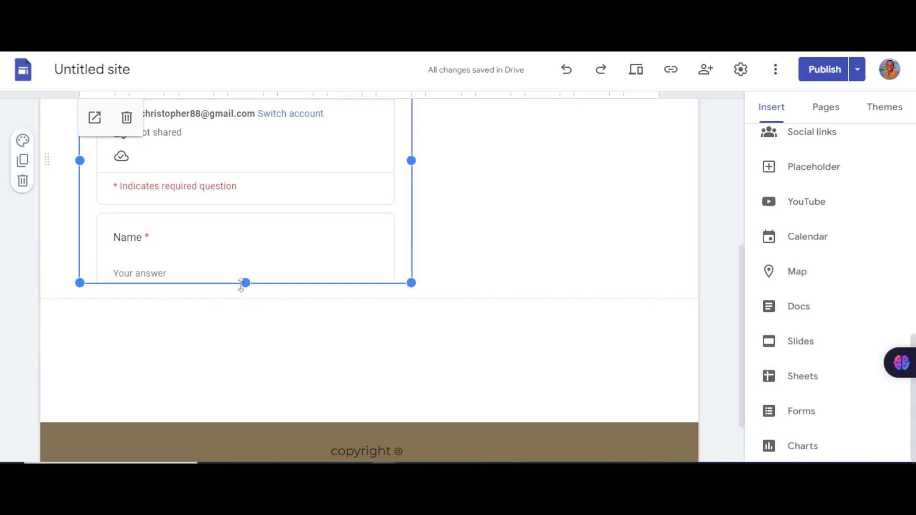
pyautogui.moveTo(246, 284); pyautogui.dragTo(237, 356)
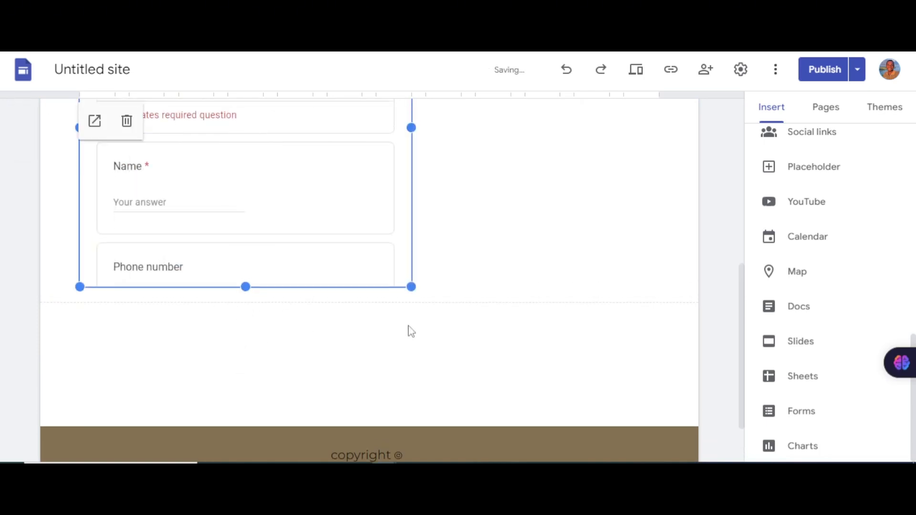
pyautogui.moveTo(412, 258); pyautogui.dragTo(661, 258)
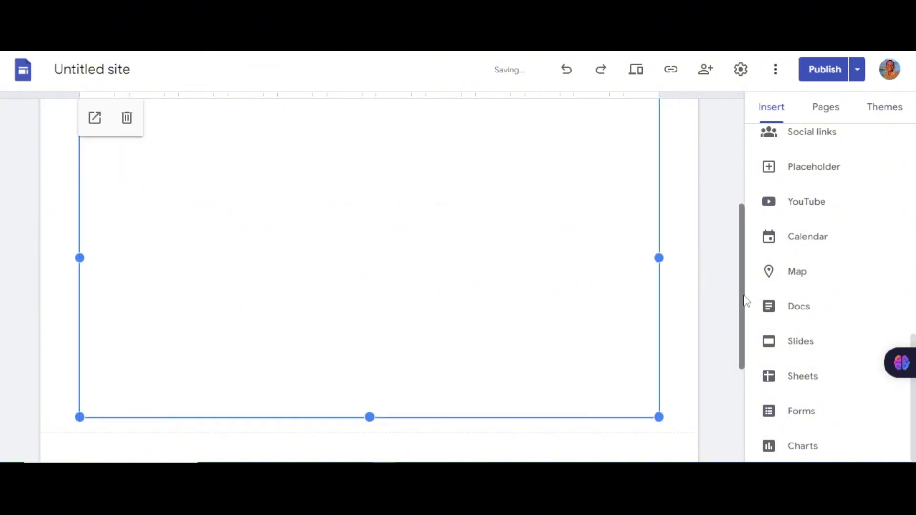
pyautogui.click(716, 267)
pyautogui.scroll(-3, 378, 295)
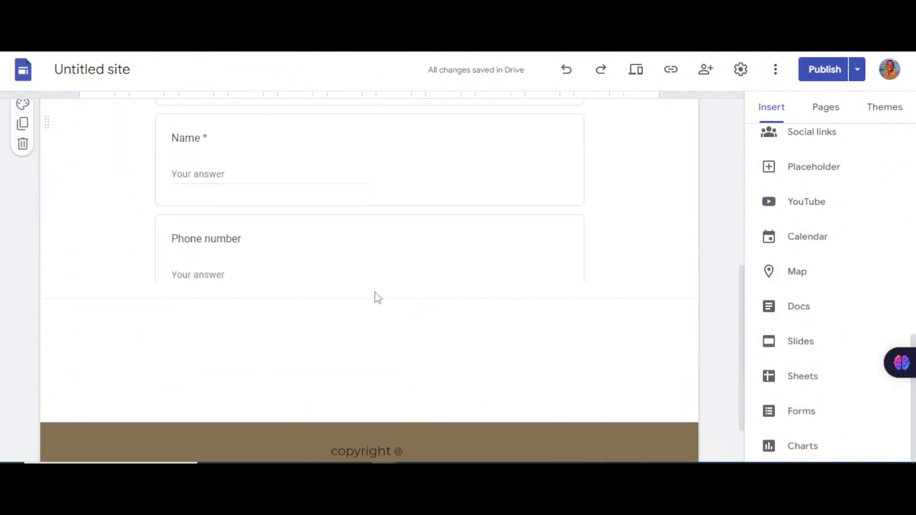
pyautogui.click(357, 247)
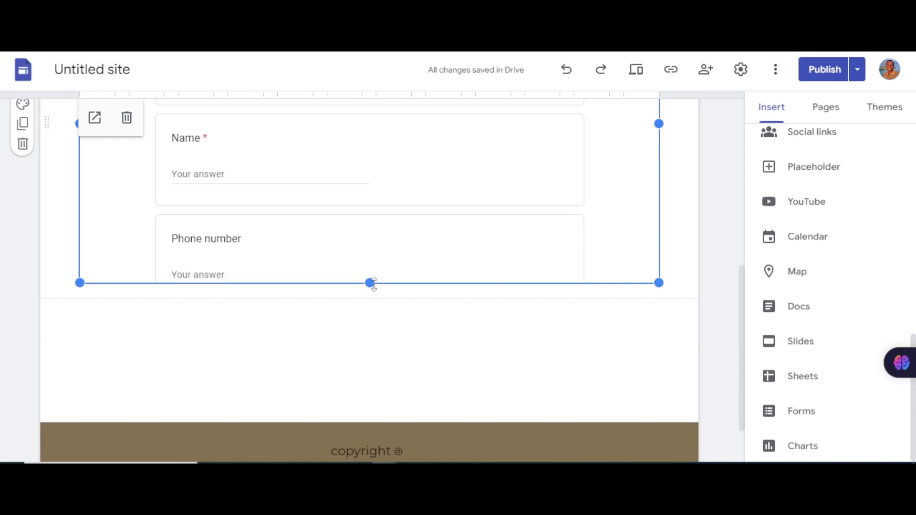
pyautogui.moveTo(372, 283); pyautogui.dragTo(348, 409)
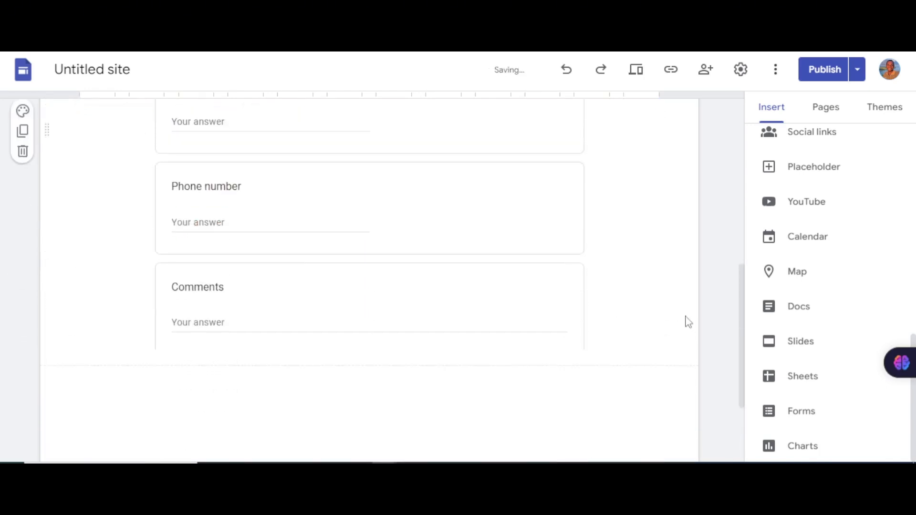
# Step: Extend the embedded form to include its Submit button and scroll to check Name, Phone number and Comments
pyautogui.scroll(-1, 542, 309)
pyautogui.scroll(7, 536, 322)
pyautogui.scroll(-4, 501, 358)
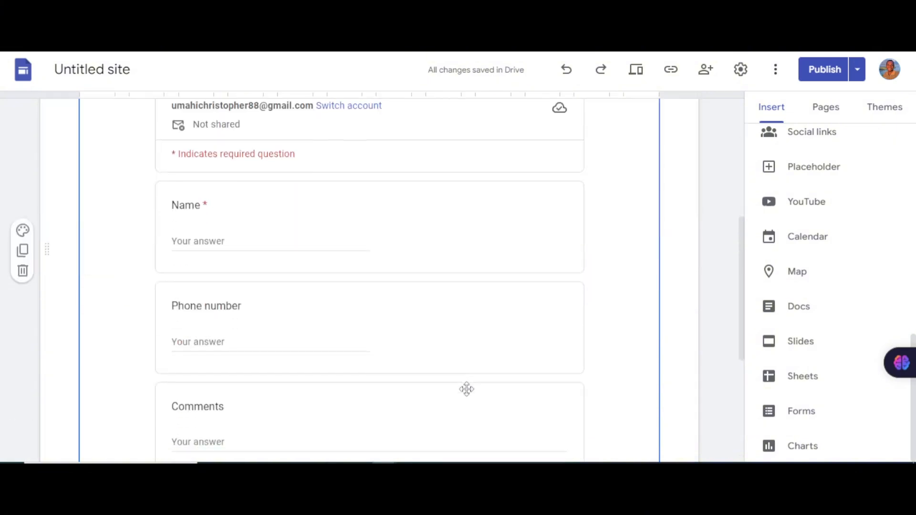
pyautogui.scroll(-5, 467, 390)
pyautogui.click(368, 204)
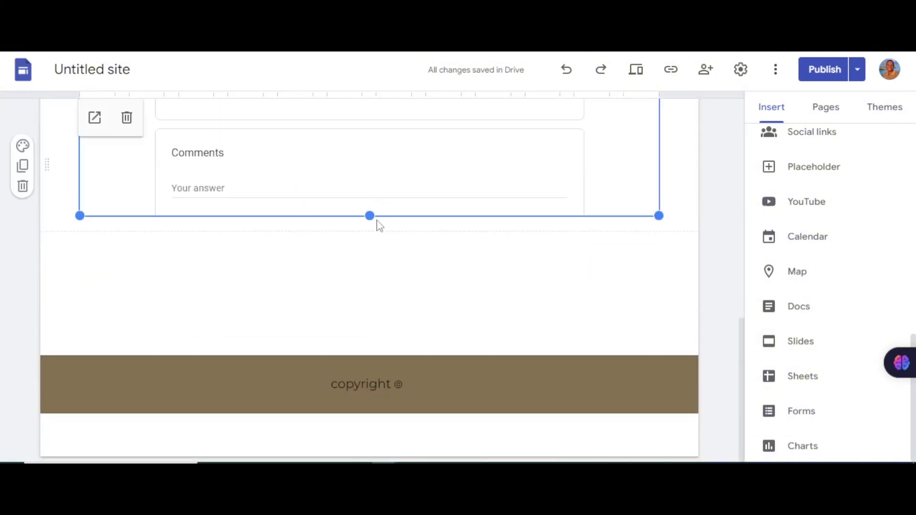
pyautogui.moveTo(369, 218); pyautogui.dragTo(359, 319)
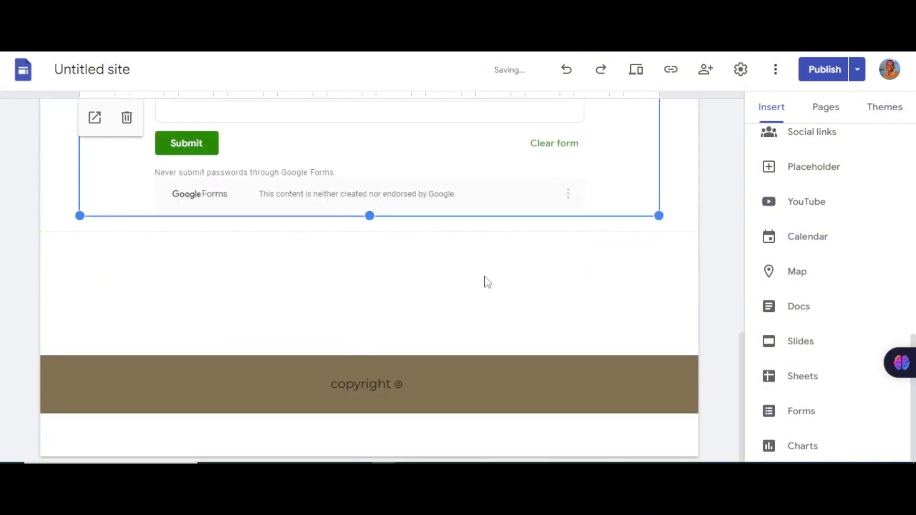
pyautogui.scroll(10, 591, 282)
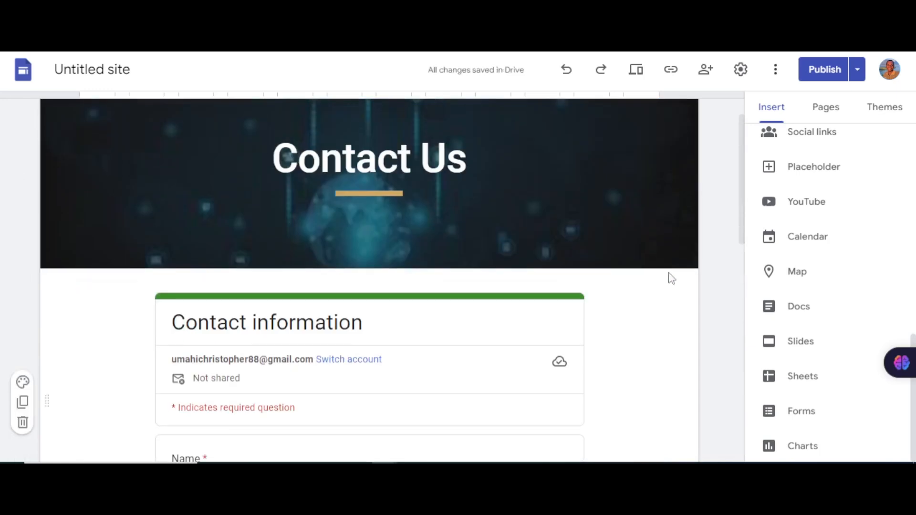
pyautogui.scroll(-10, 525, 300)
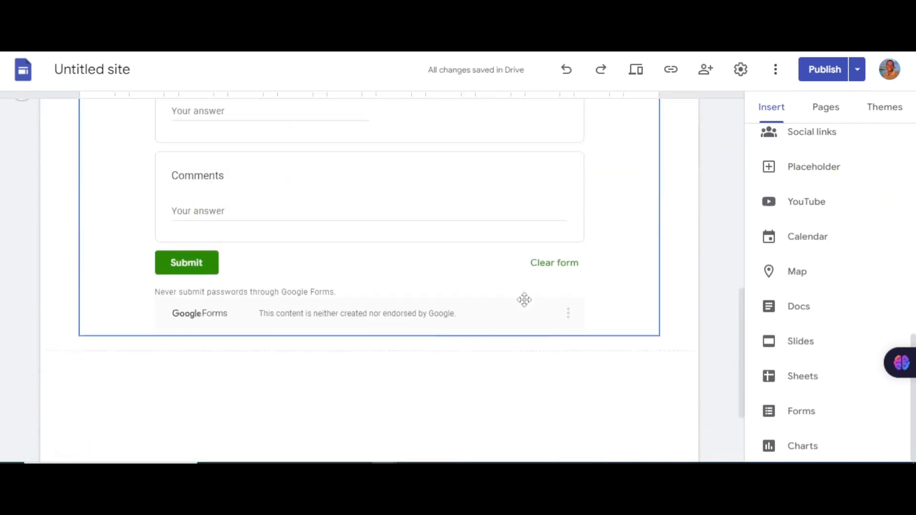
pyautogui.scroll(-2, 524, 300)
pyautogui.scroll(9, 526, 302)
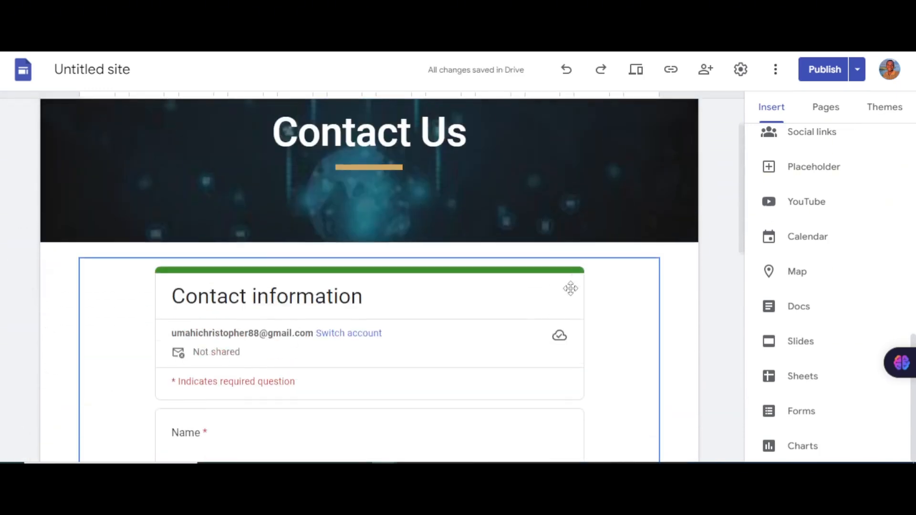
pyautogui.scroll(2, 578, 276)
pyautogui.scroll(-6, 588, 263)
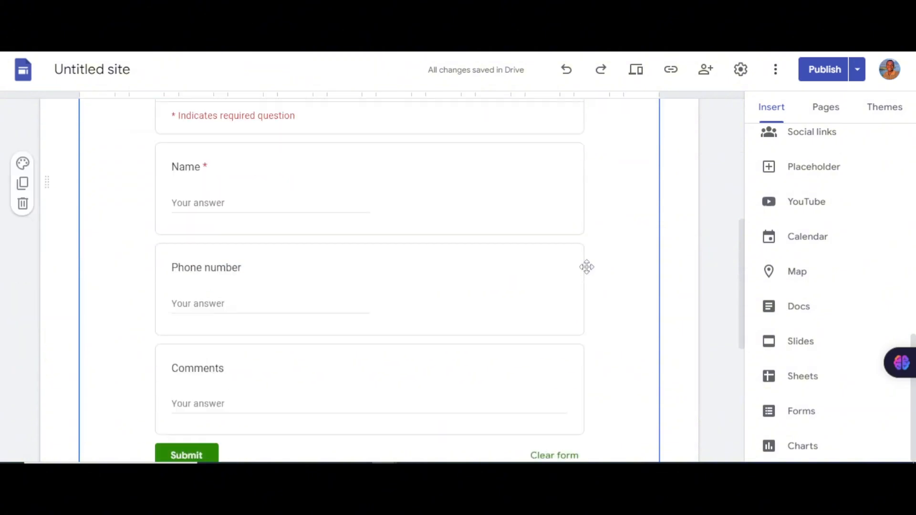
pyautogui.scroll(-3, 587, 267)
pyautogui.scroll(7, 298, 258)
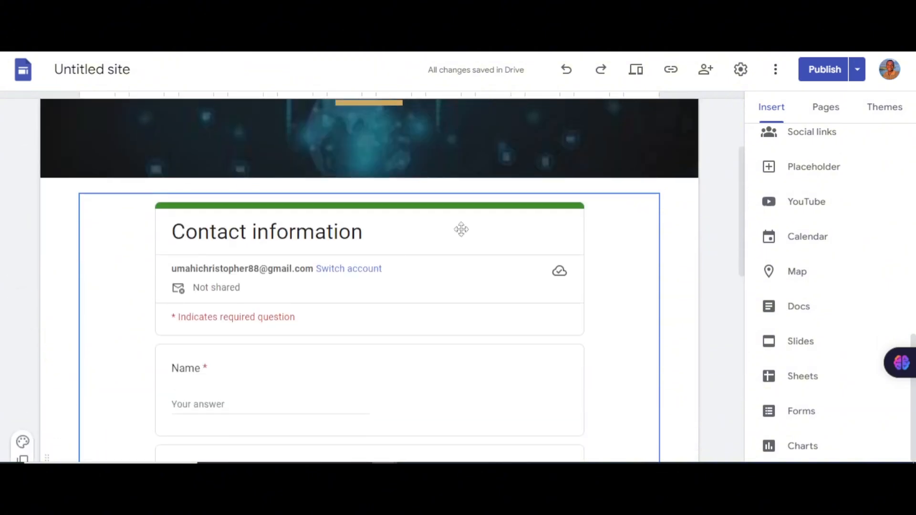
pyautogui.scroll(3, 461, 229)
pyautogui.scroll(-9, 612, 231)
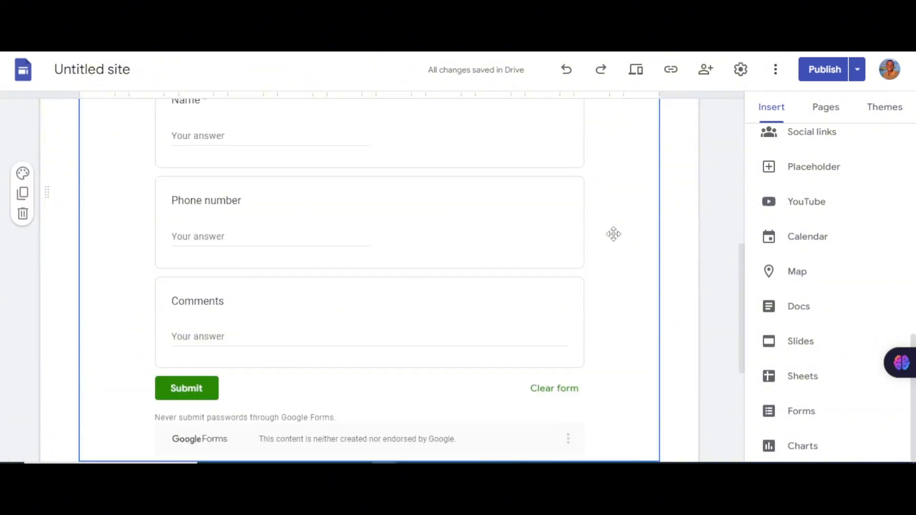
pyautogui.scroll(7, 613, 215)
pyautogui.scroll(-1, 614, 186)
# Step: Preview the site and scroll through the Contact Us page as a visitor
pyautogui.click(640, 81)
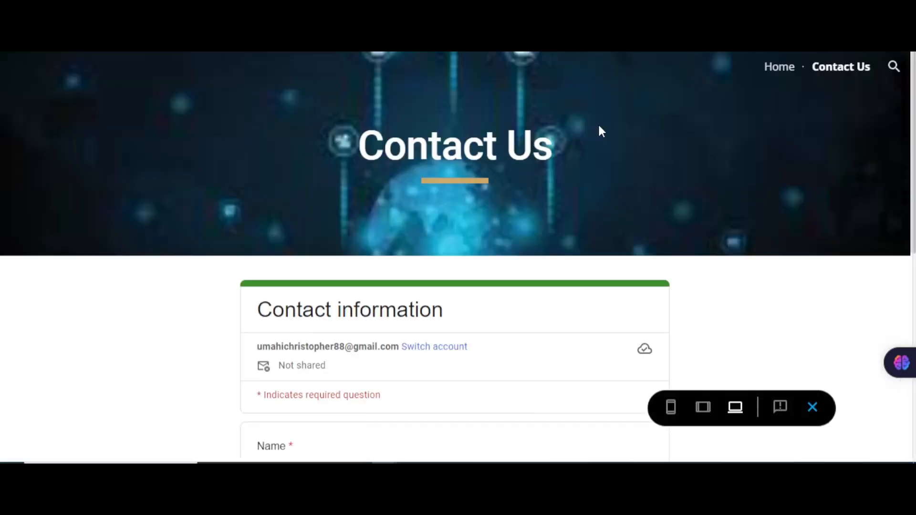
pyautogui.scroll(-7, 544, 213)
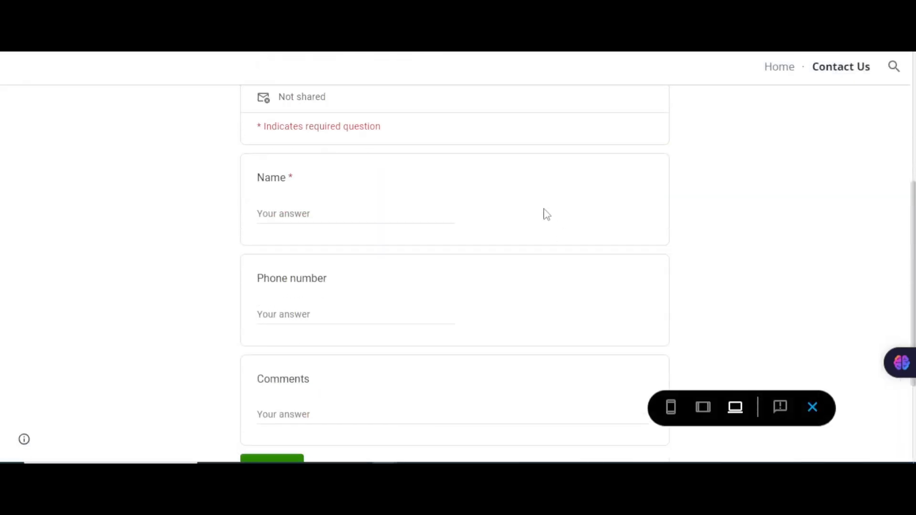
pyautogui.scroll(5, 381, 225)
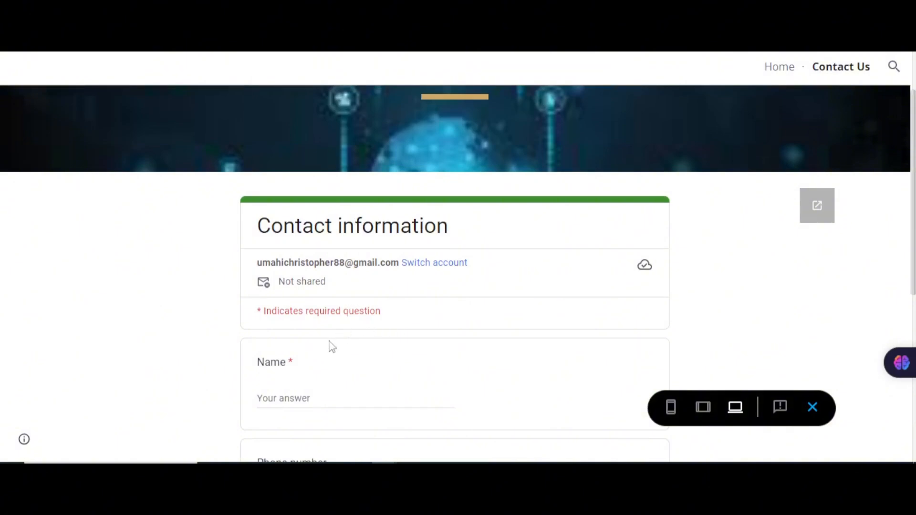
pyautogui.scroll(-4, 333, 347)
pyautogui.scroll(3, 348, 354)
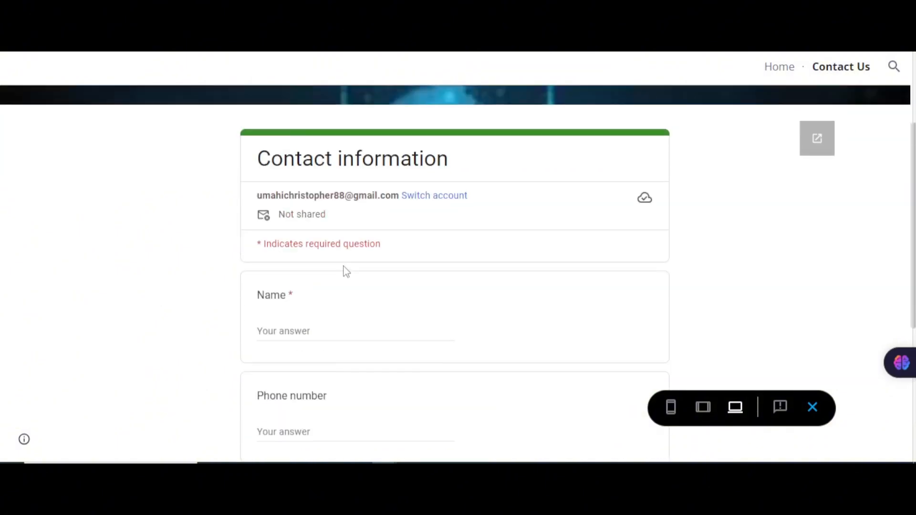
# Step: Enter a test name, phone number and comment 'y' in the embedded form, then submit it
pyautogui.click(325, 325)
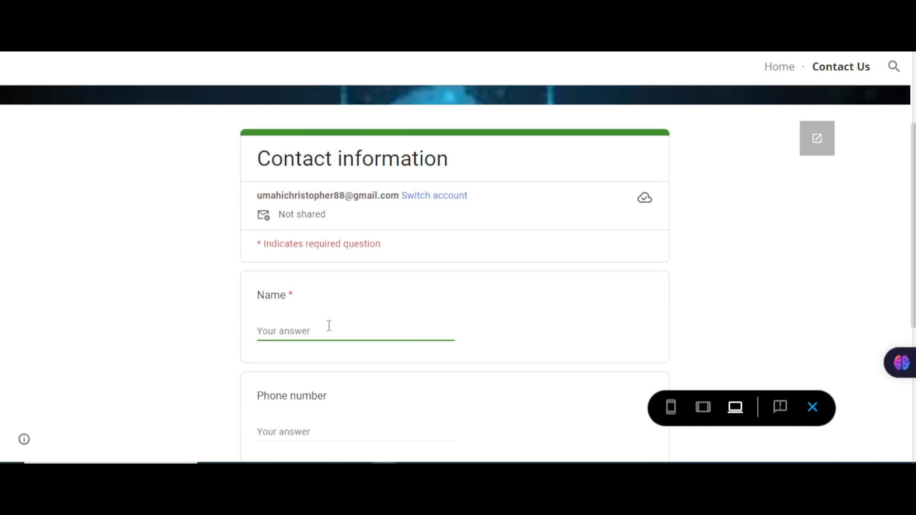
pyautogui.write('cj')
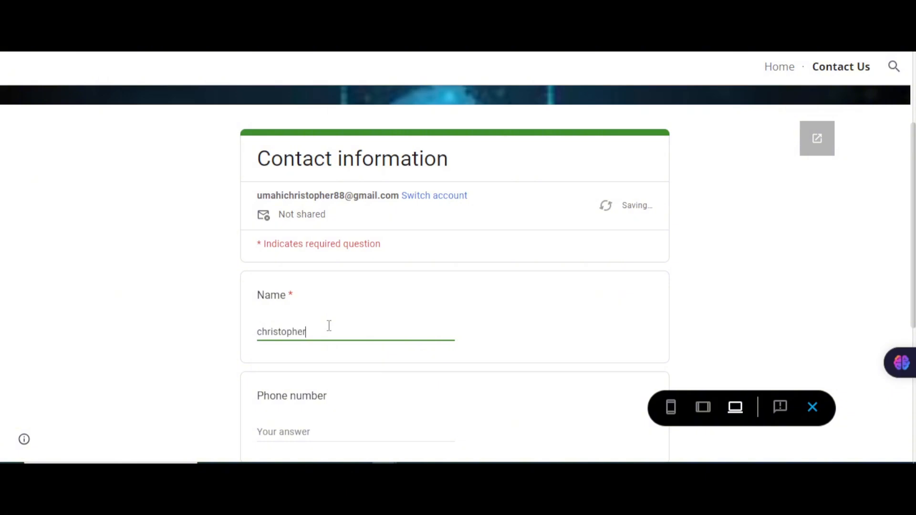
pyautogui.scroll(-1, 379, 344)
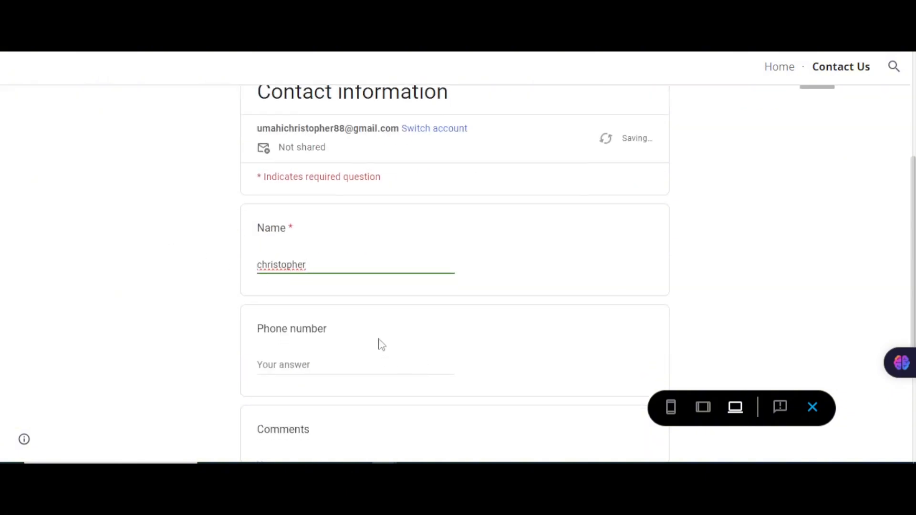
pyautogui.click(362, 366)
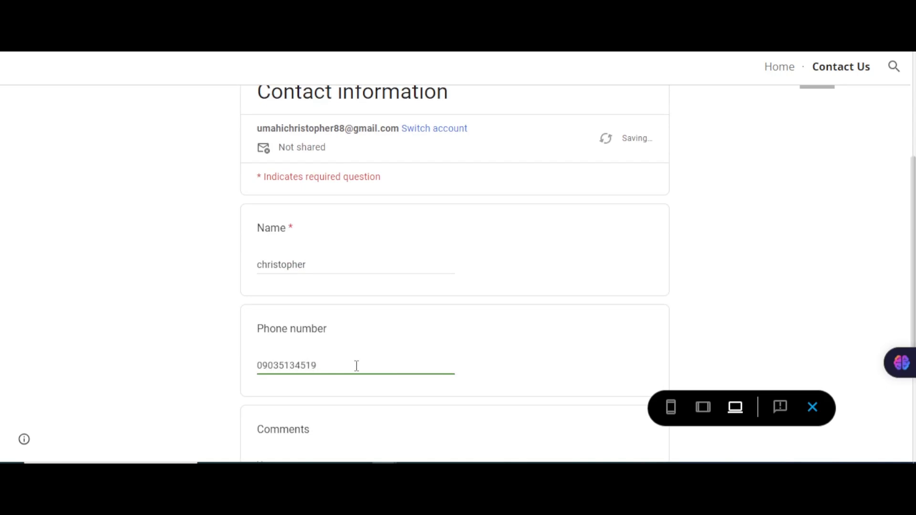
pyautogui.scroll(-3, 377, 362)
pyautogui.click(366, 266)
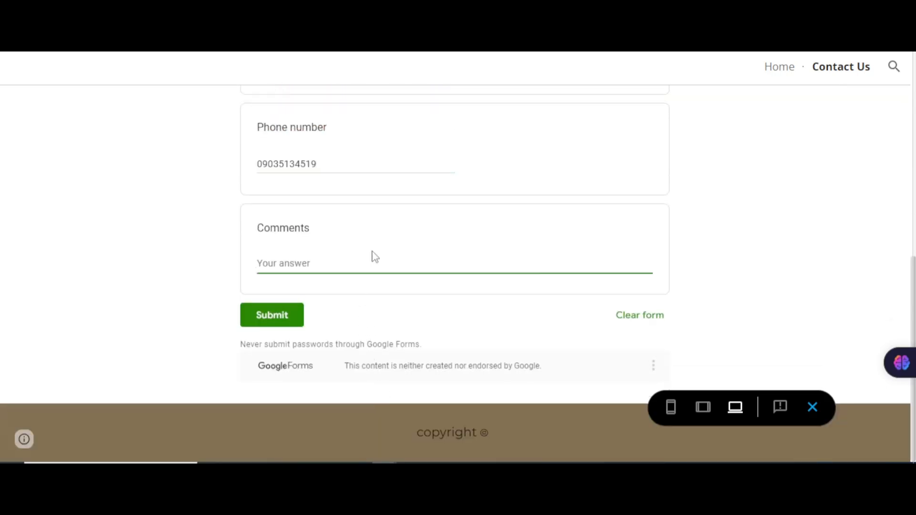
pyautogui.write('you are good')
pyautogui.click(272, 315)
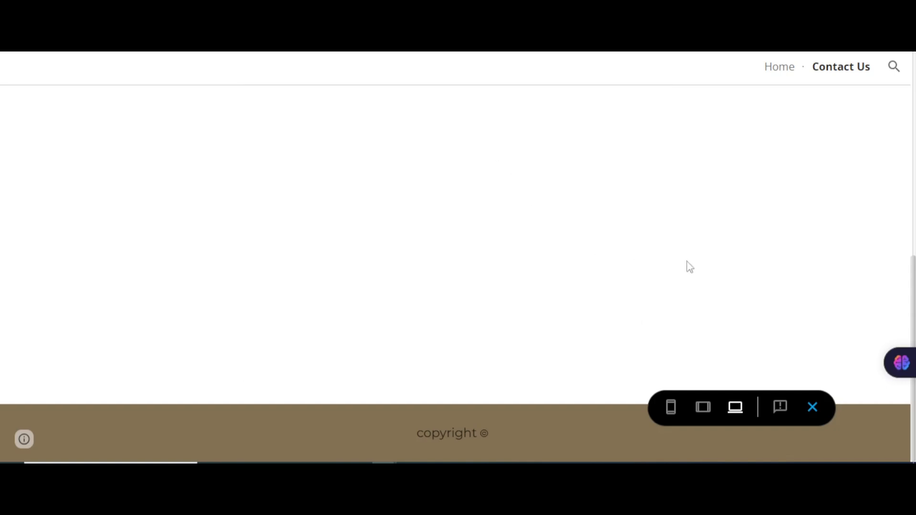
pyautogui.scroll(2, 428, 230)
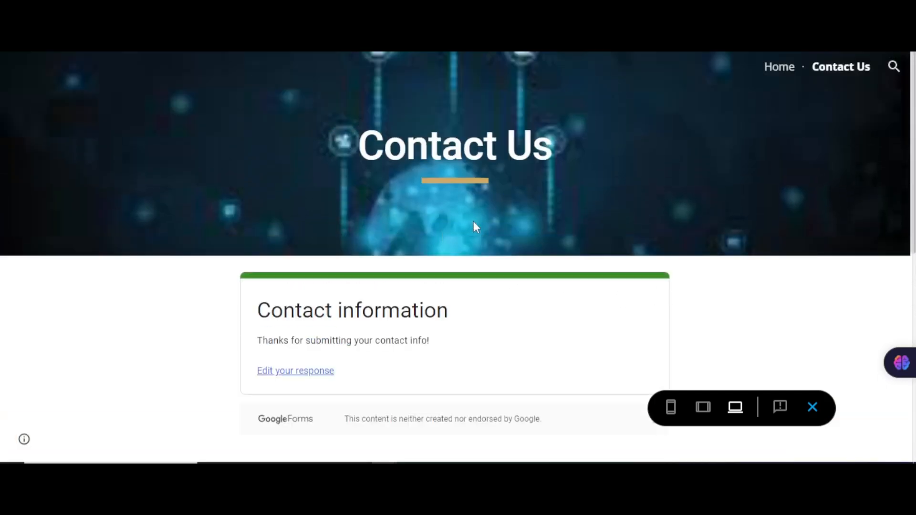
pyautogui.scroll(-2, 475, 229)
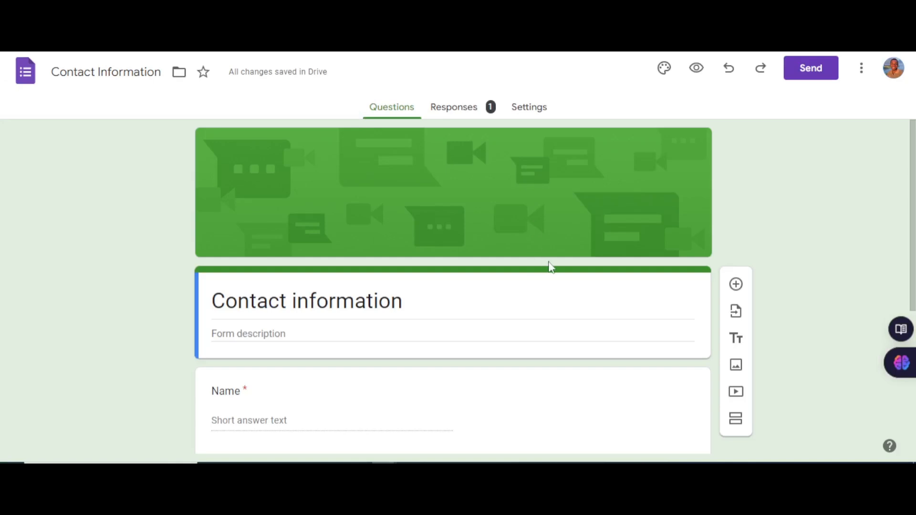
# Step: Review the Contact information form's Responses tab showing the 1 recorded response
pyautogui.click(457, 108)
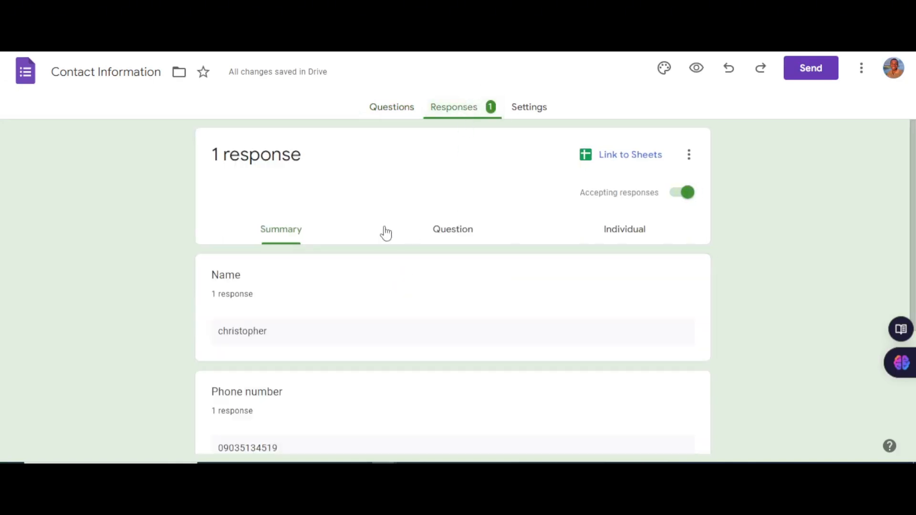
pyautogui.scroll(-4, 261, 304)
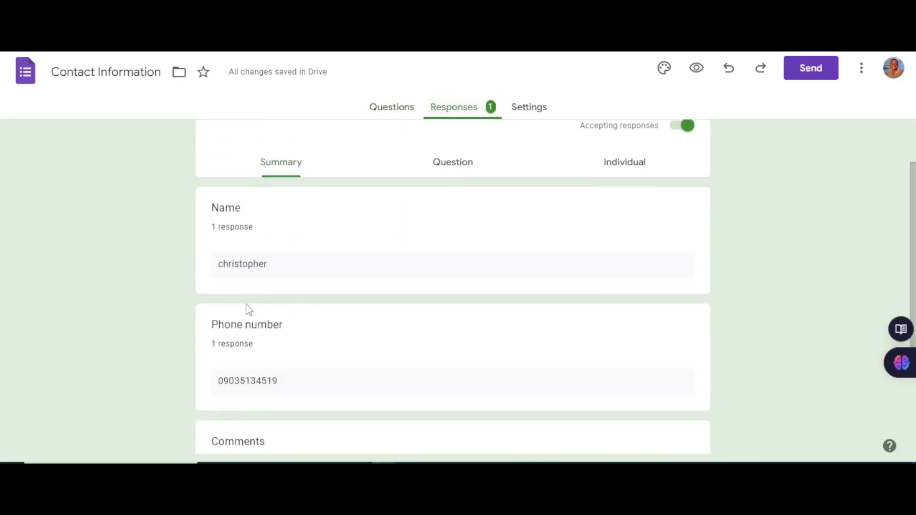
pyautogui.scroll(4, 356, 296)
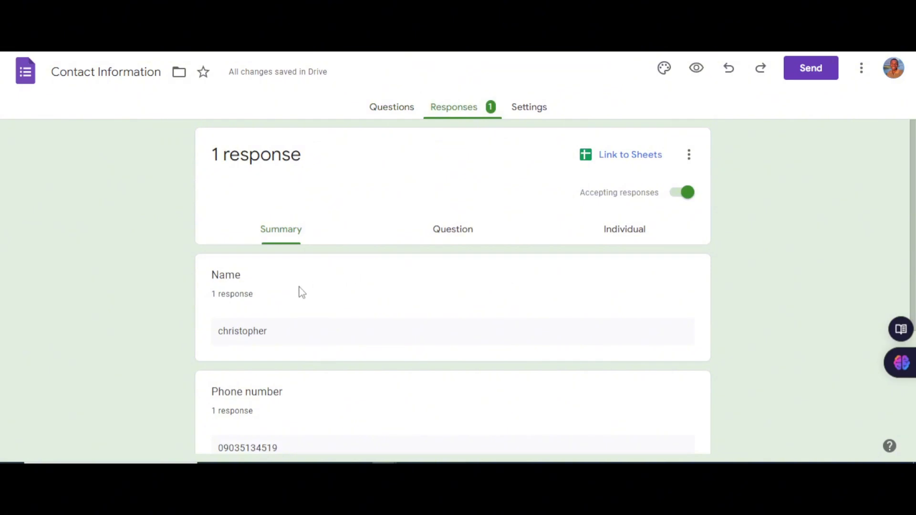
pyautogui.scroll(-4, 395, 324)
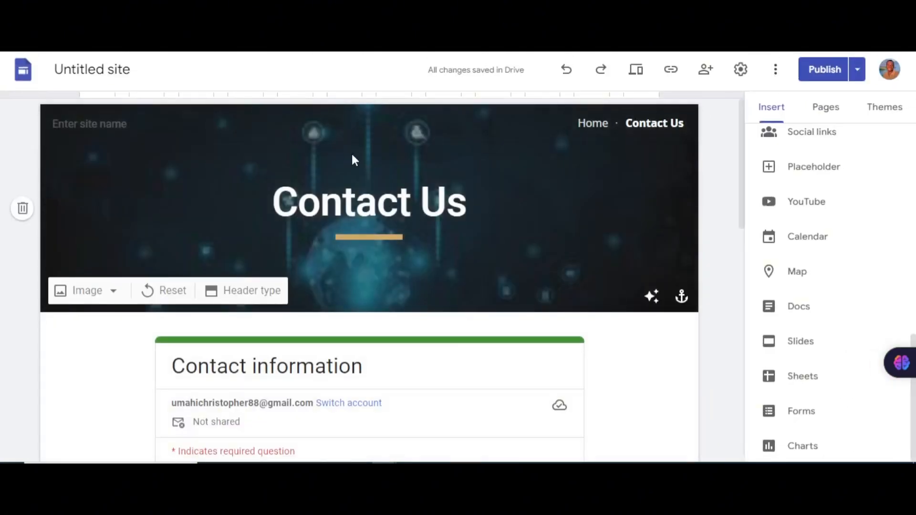
# Step: Enter 'Uc Tech' in the site name box on the Home page header
pyautogui.scroll(-7, 462, 268)
pyautogui.scroll(7, 419, 307)
pyautogui.click(592, 124)
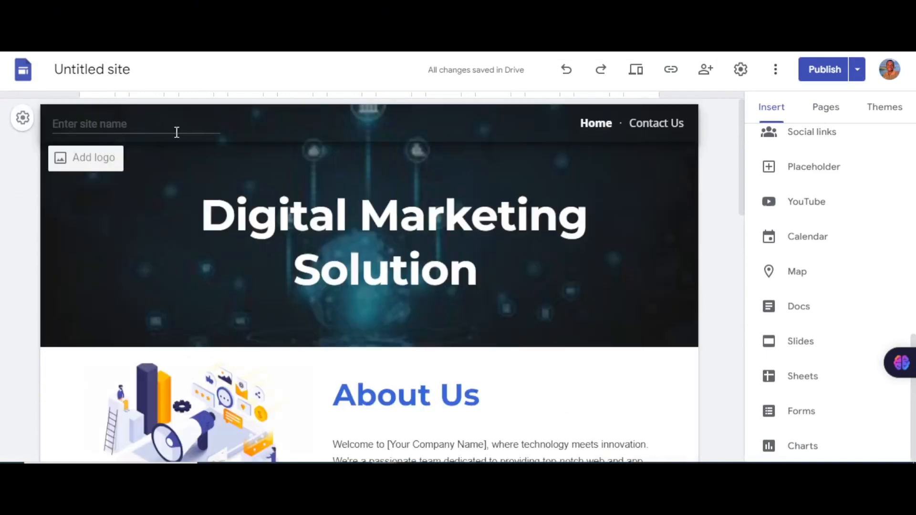
pyautogui.click(137, 134)
pyautogui.write('Uc Tech')
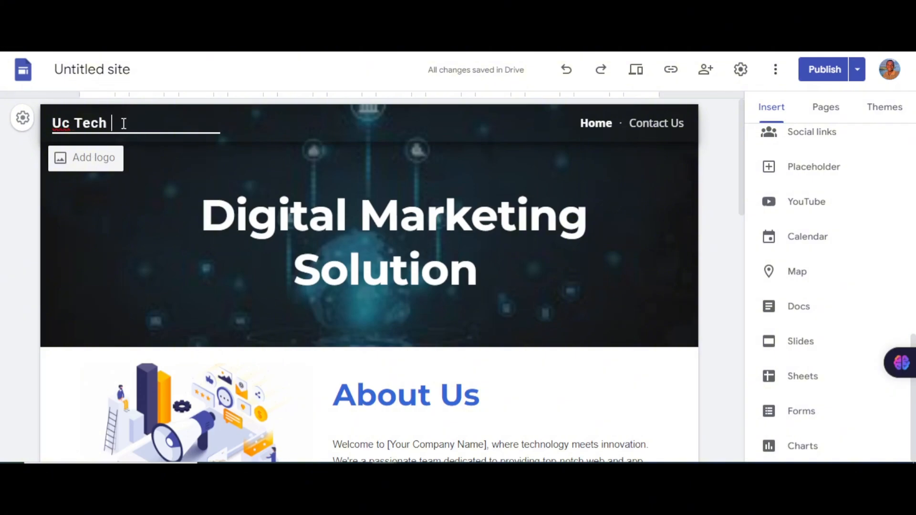
pyautogui.scroll(-15, 576, 235)
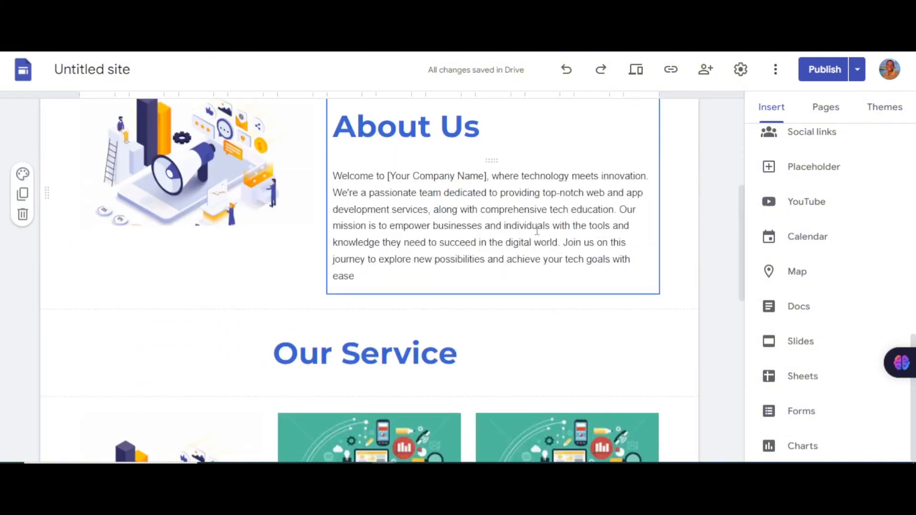
pyautogui.scroll(15, 576, 236)
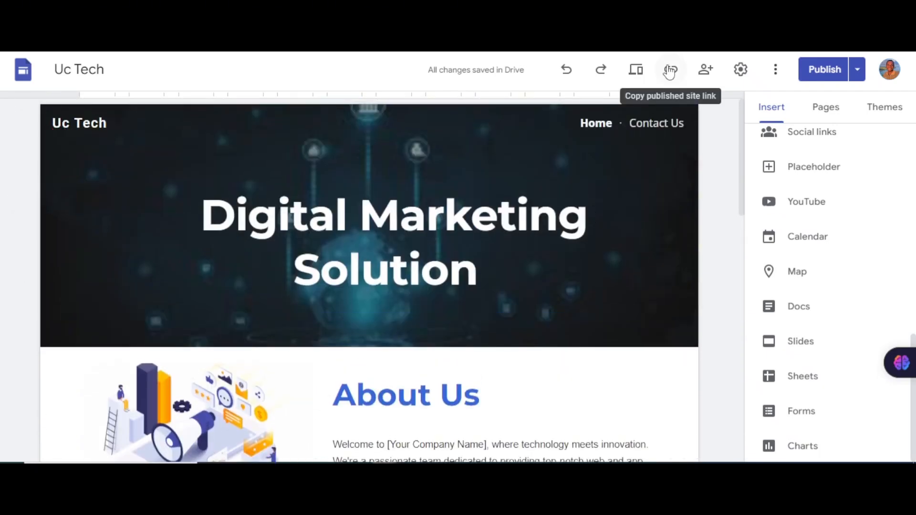
pyautogui.click(670, 70)
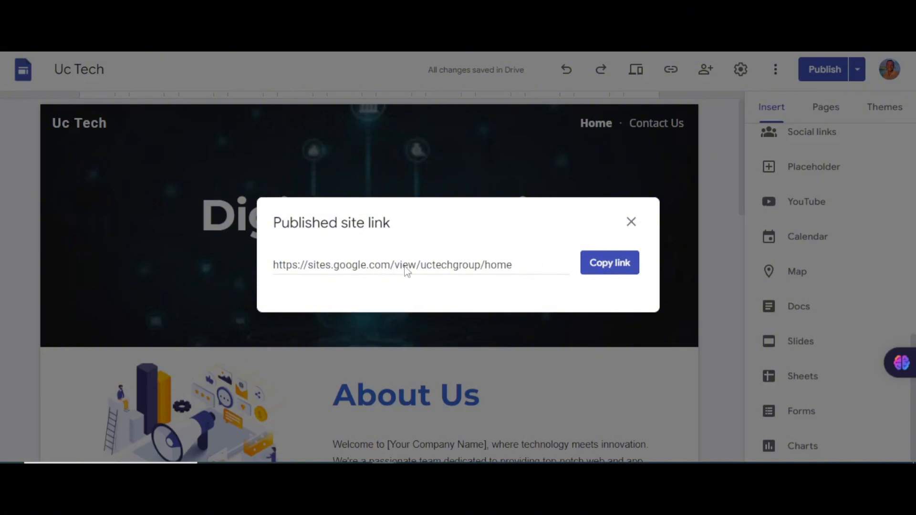
pyautogui.click(633, 221)
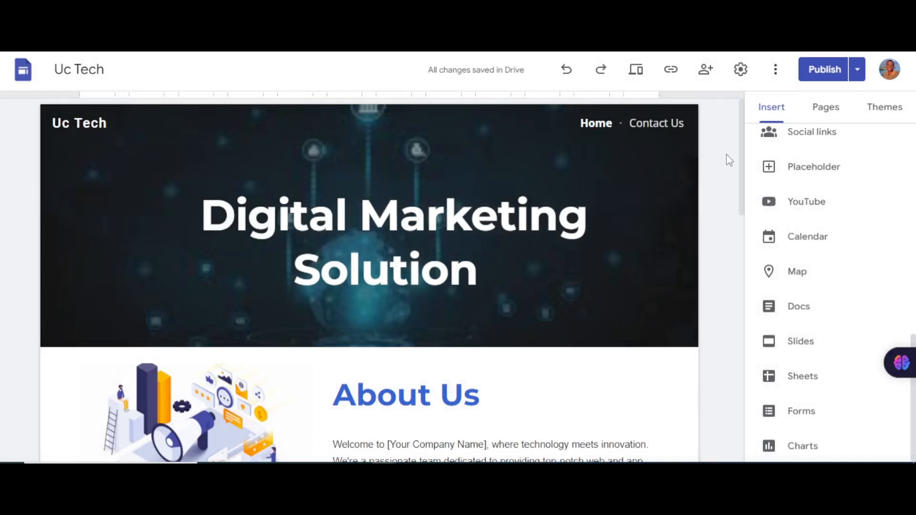
# Step: Browse the site's Settings, More options and Publish menus
pyautogui.click(740, 69)
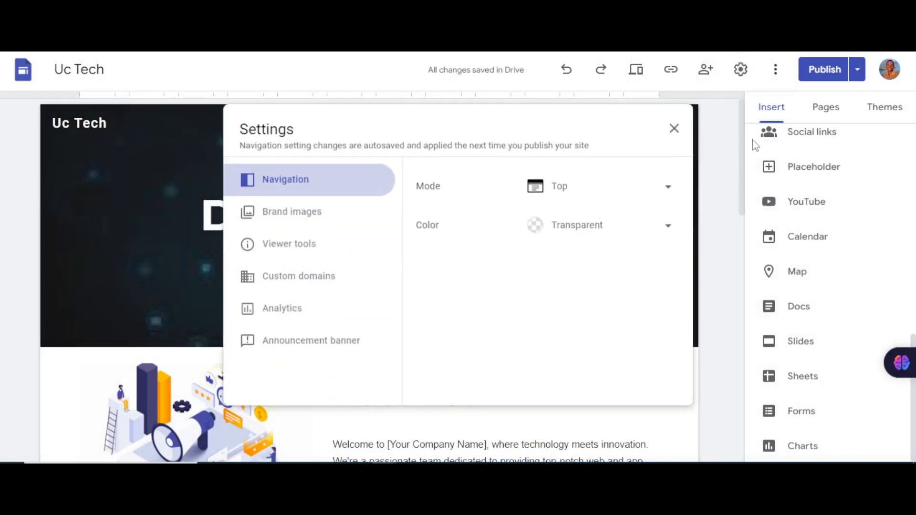
pyautogui.click(716, 150)
pyautogui.click(786, 72)
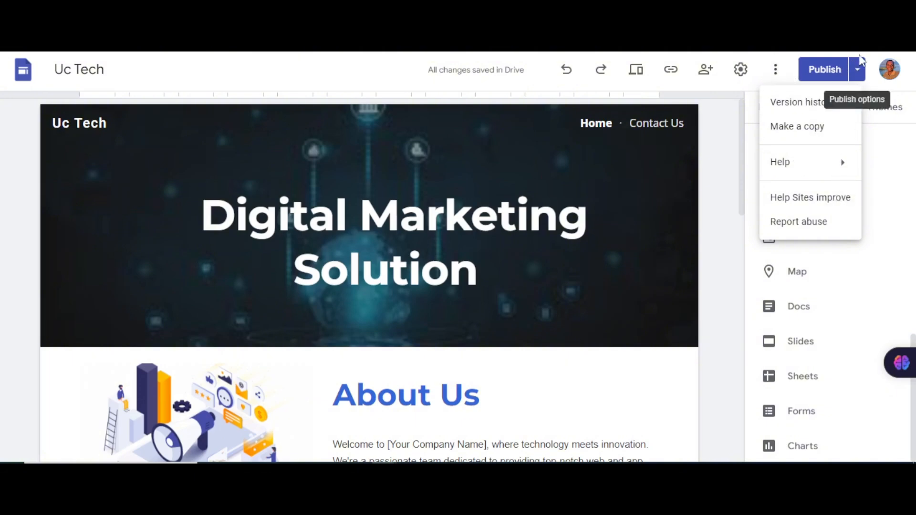
pyautogui.click(860, 72)
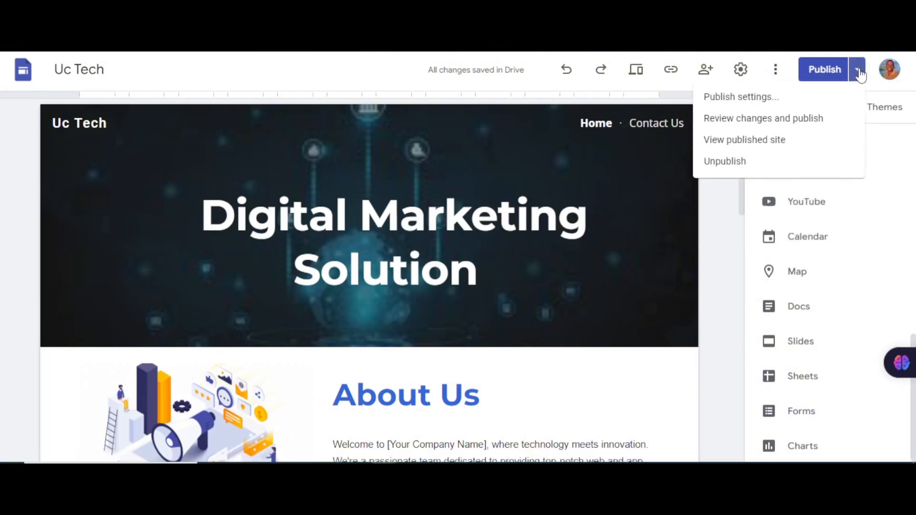
pyautogui.click(720, 252)
# Step: Open the site Settings on the Custom domains section
pyautogui.click(773, 69)
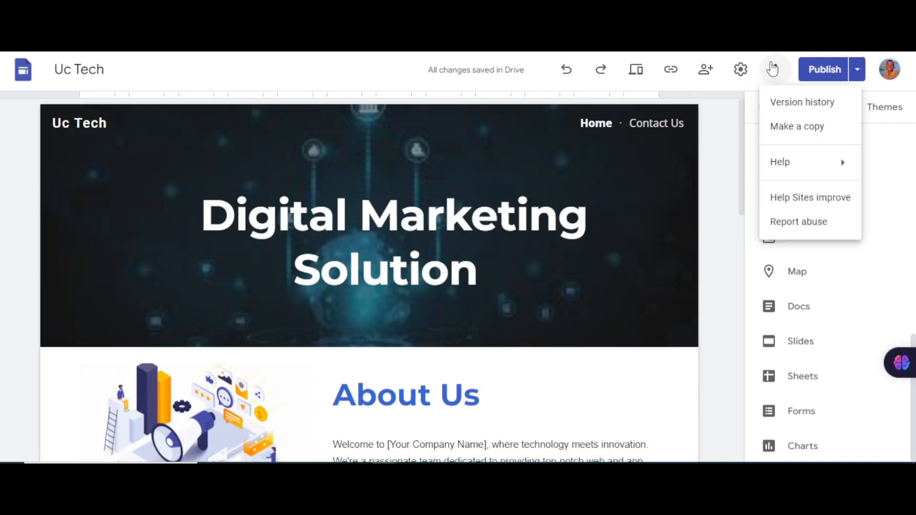
pyautogui.click(744, 72)
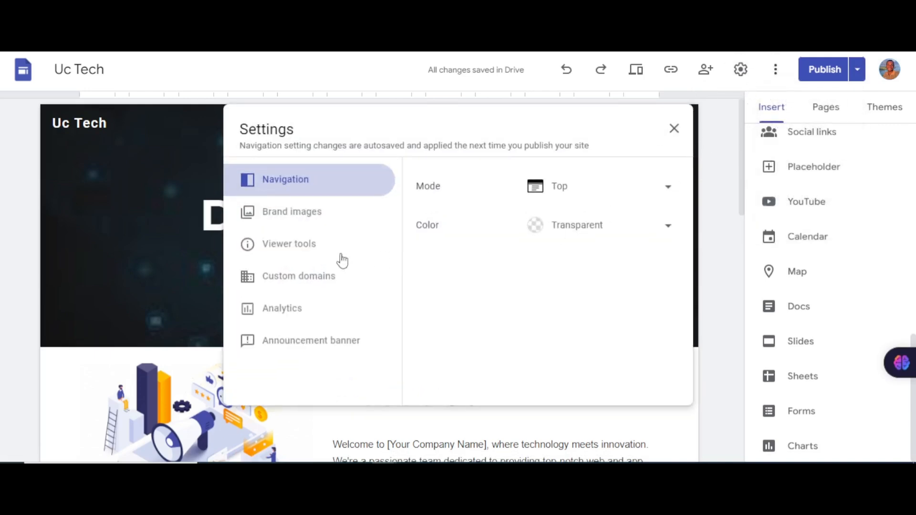
pyautogui.click(323, 283)
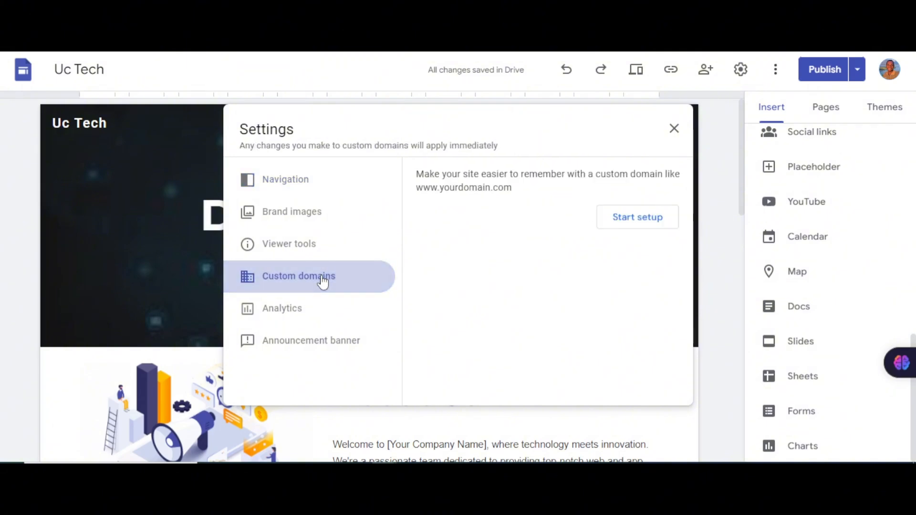